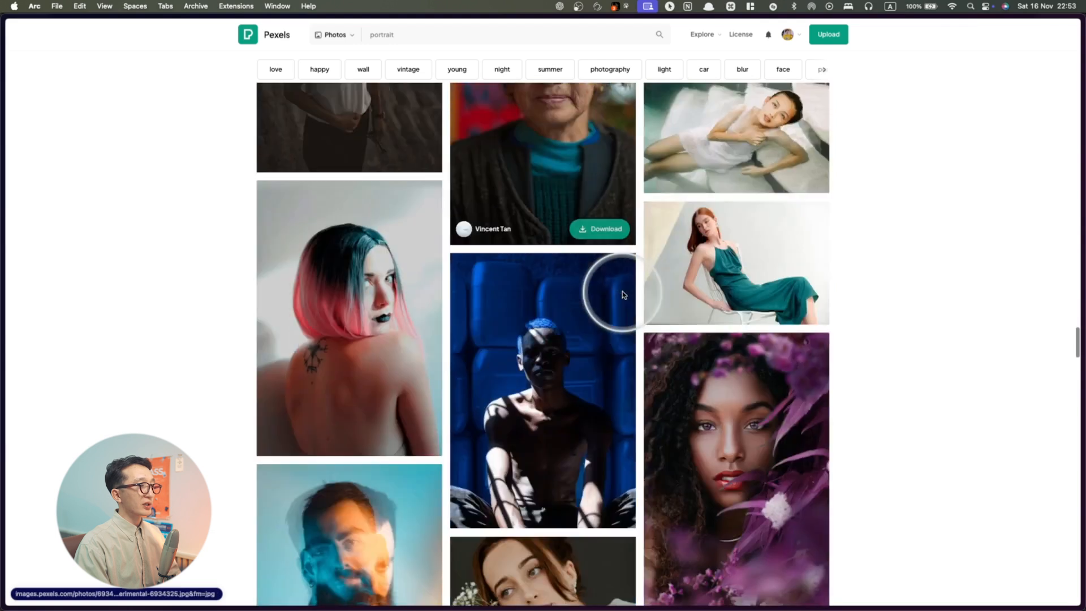
# Browse the portrait photo results, open the man in a red jacket photo and look through its similar photos
pyautogui.scroll(-15, 547, 297)
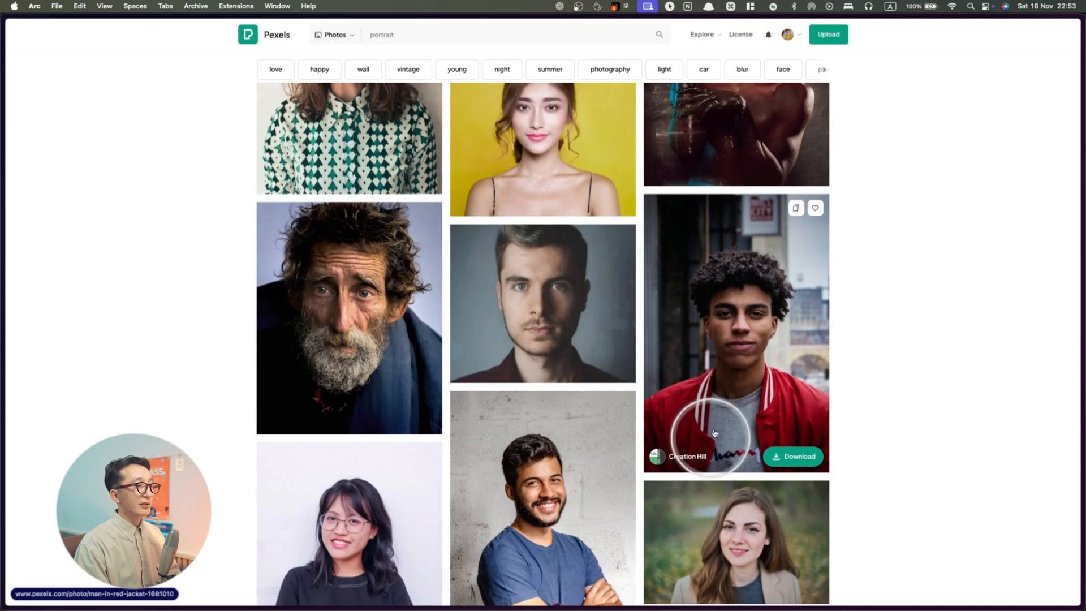
pyautogui.click(739, 332)
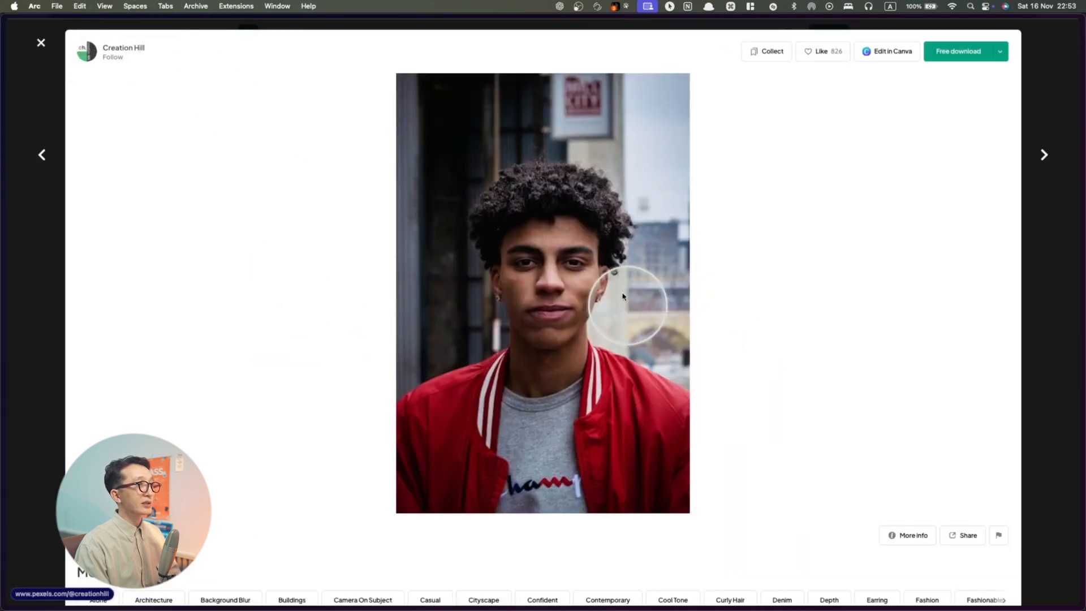
pyautogui.scroll(-5, 504, 339)
pyautogui.scroll(-2, 444, 292)
pyautogui.scroll(-4, 422, 287)
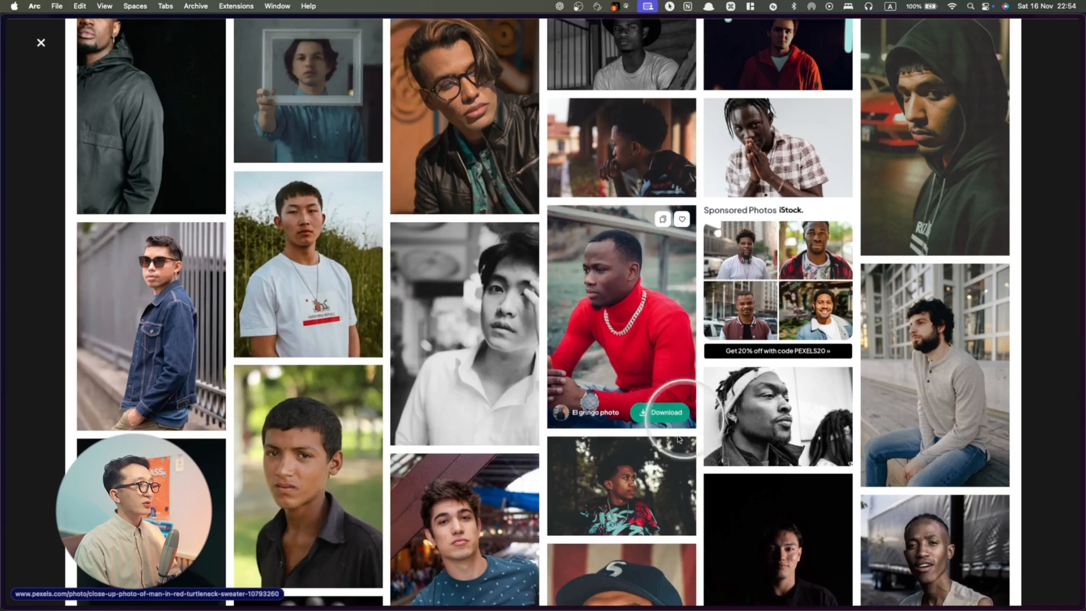
# Switch to Photoshop and examine the finished duotone poster and its DUOTONE title
pyautogui.press('super+Tab')
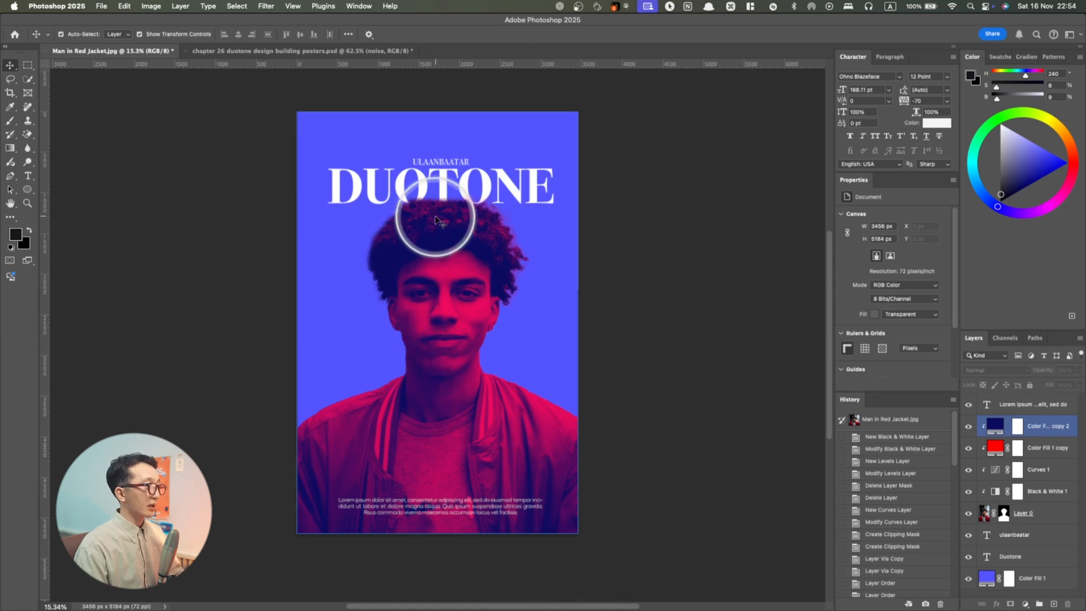
pyautogui.click(479, 203)
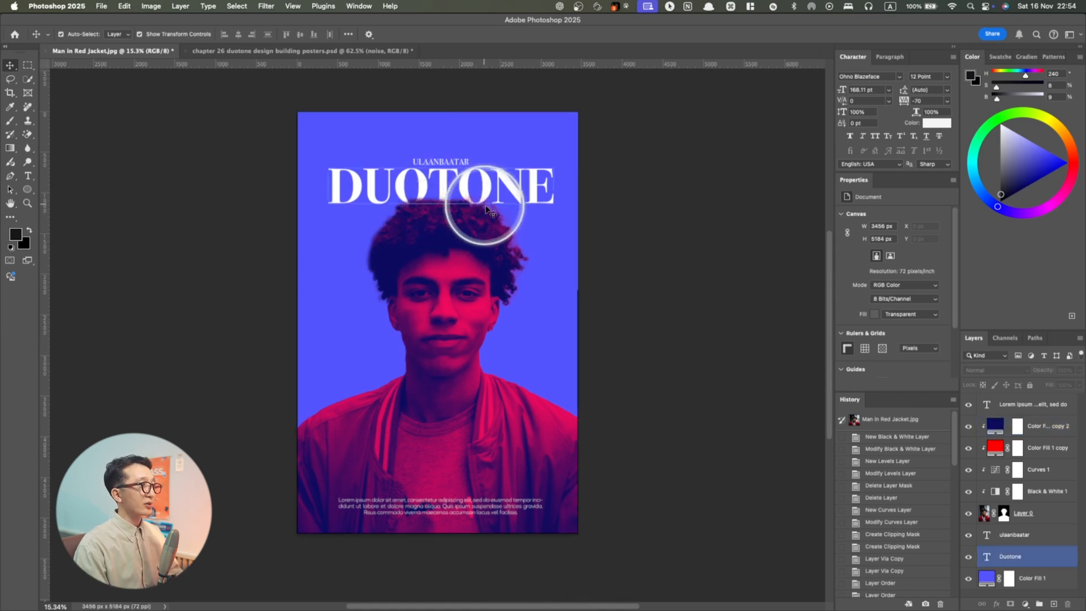
pyautogui.click(537, 227)
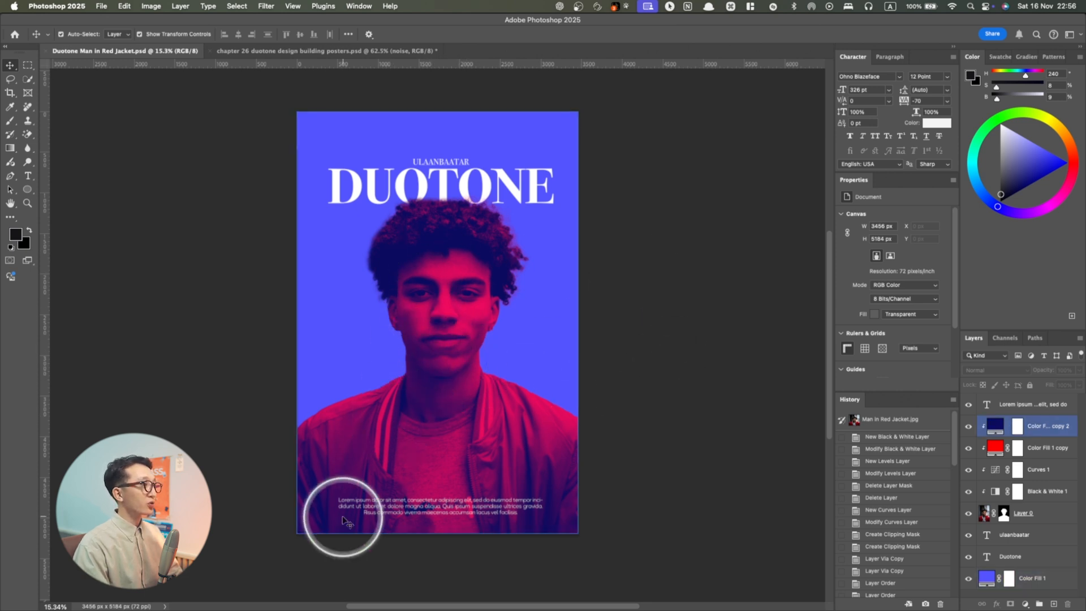
# Open Man in Red Jacket.jpg from the Downloads folder as its own Photoshop document
pyautogui.press('super+Tab')
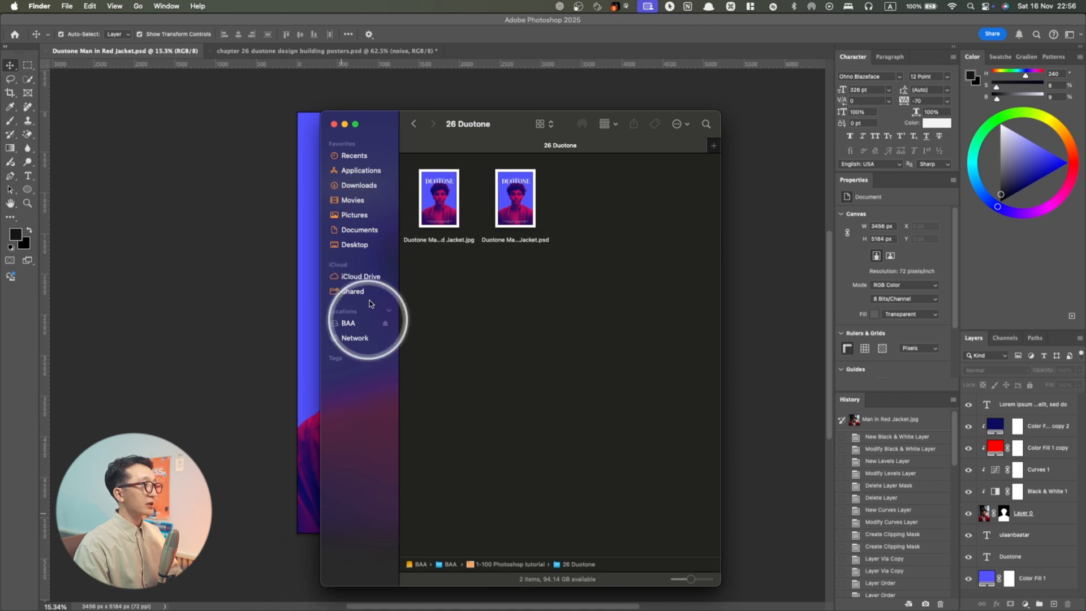
pyautogui.click(361, 185)
pyautogui.moveTo(436, 189); pyautogui.dragTo(467, 49)
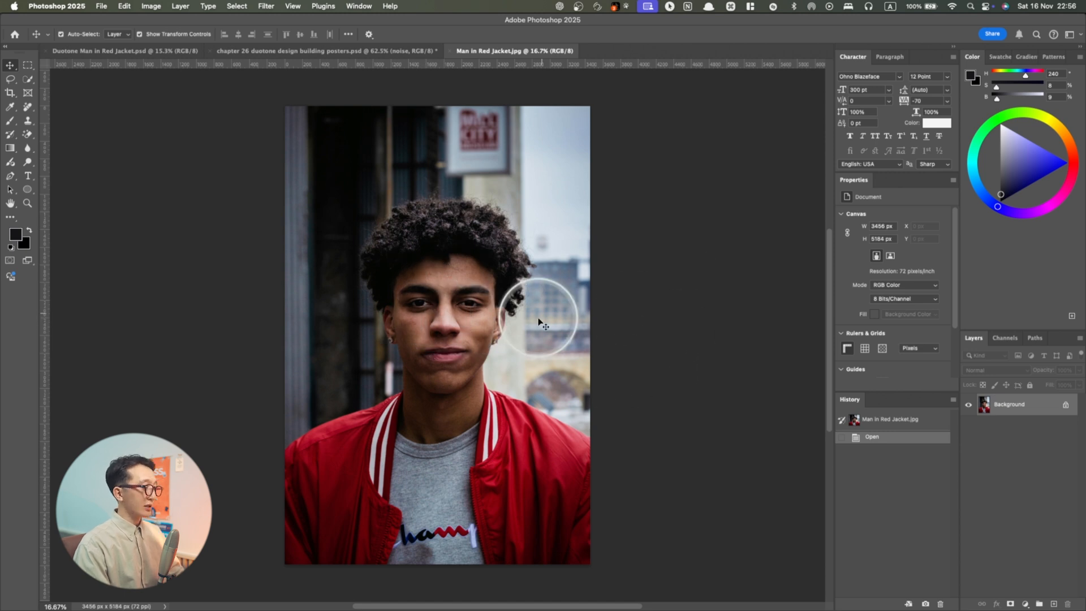
# Review the new-document presets for recent, print, illustration, mobile and film and video sizes without creating a document
pyautogui.press('super+n')
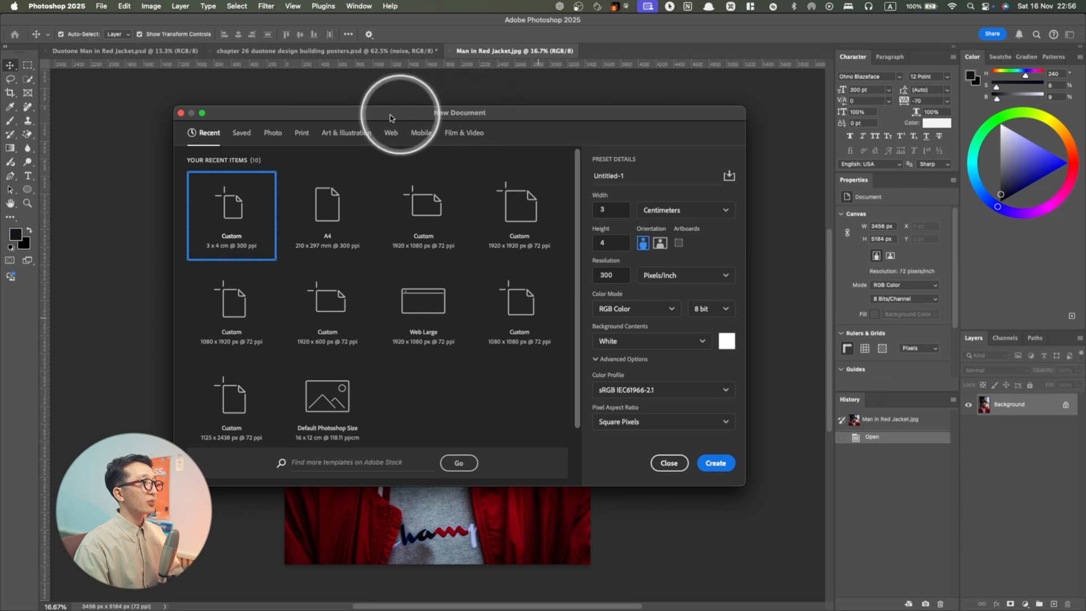
pyautogui.click(312, 214)
pyautogui.click(416, 226)
pyautogui.click(280, 362)
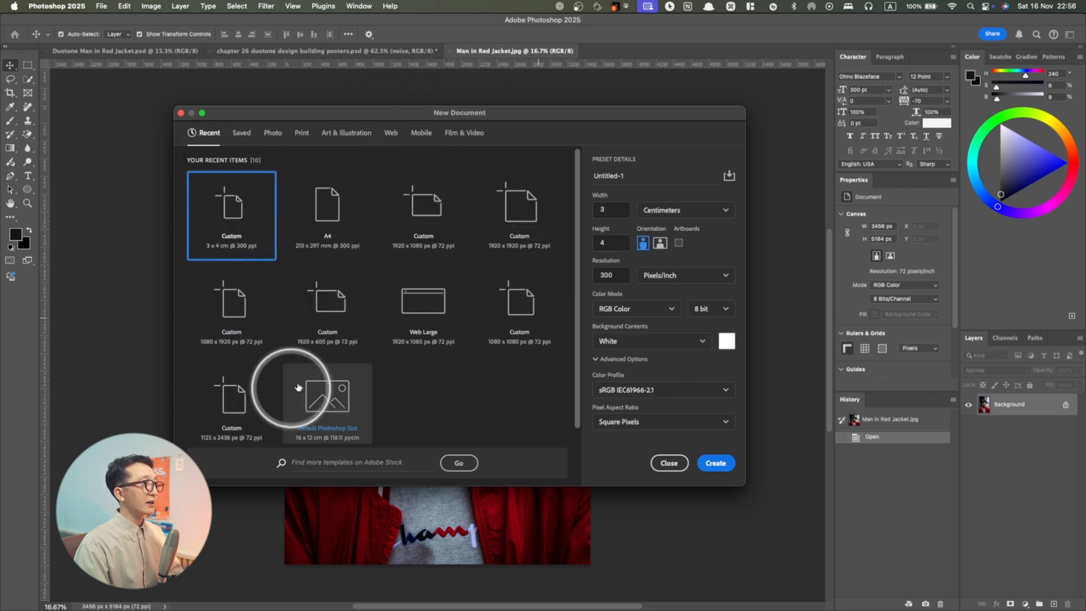
pyautogui.click(301, 132)
pyautogui.click(346, 132)
pyautogui.click(429, 136)
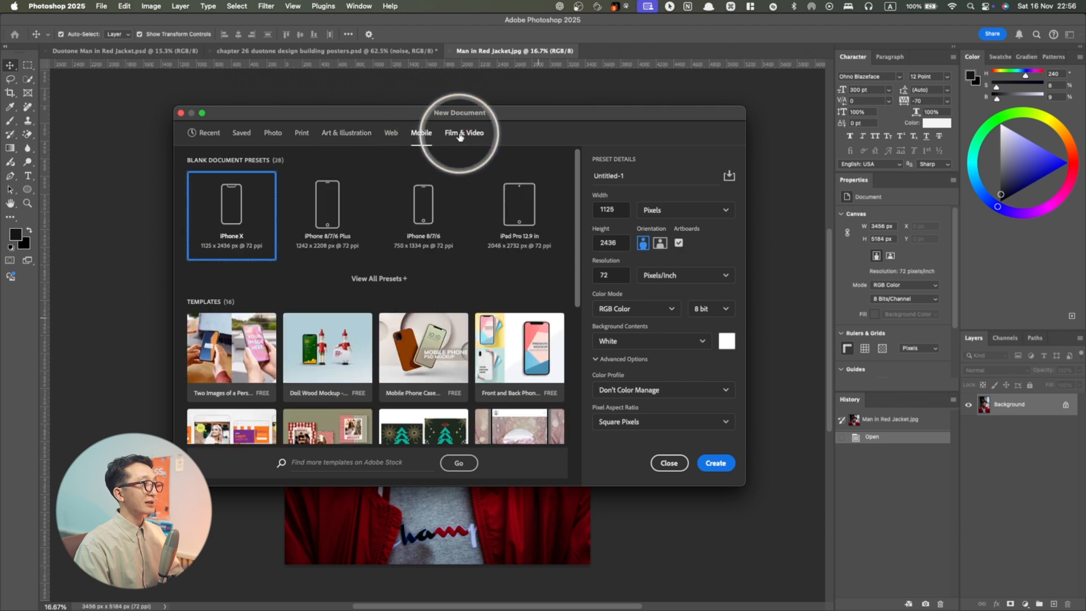
pyautogui.click(464, 132)
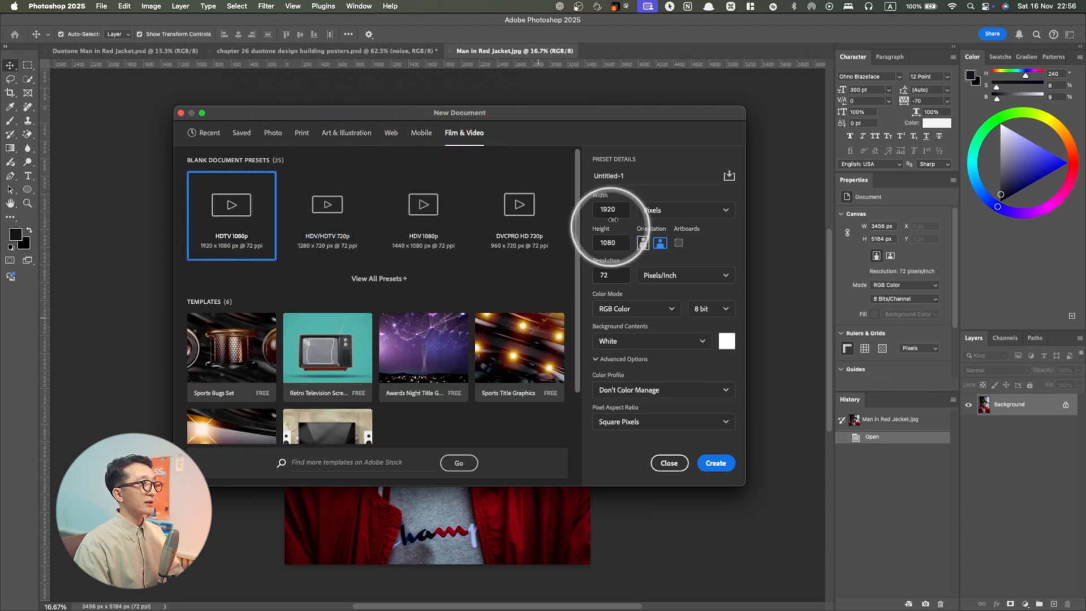
pyautogui.click(667, 463)
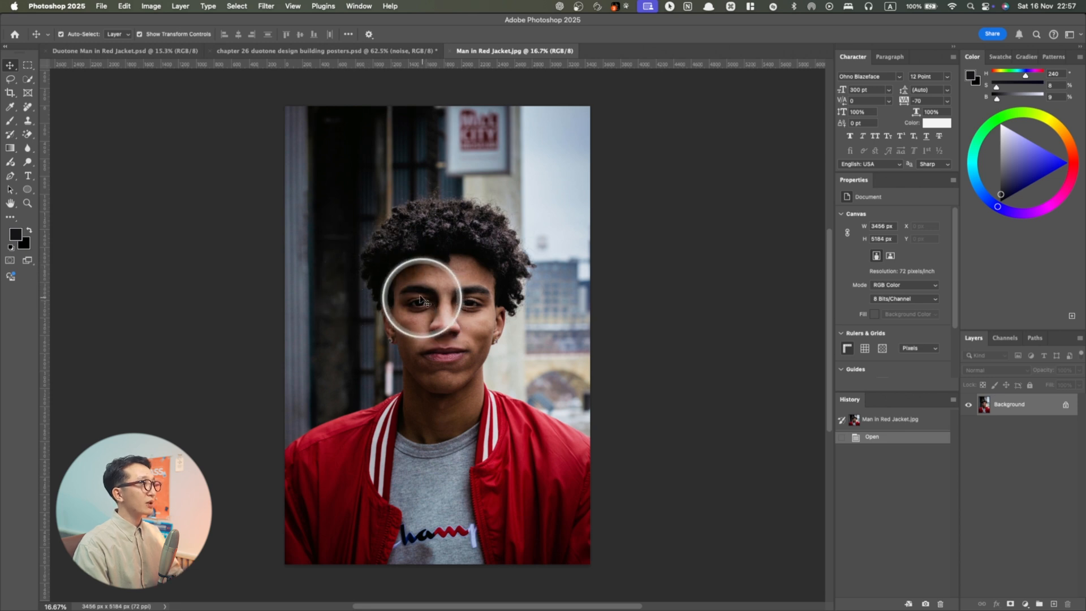
# Select the man in the photo automatically with the Select Subject command
pyautogui.press('ctrl')
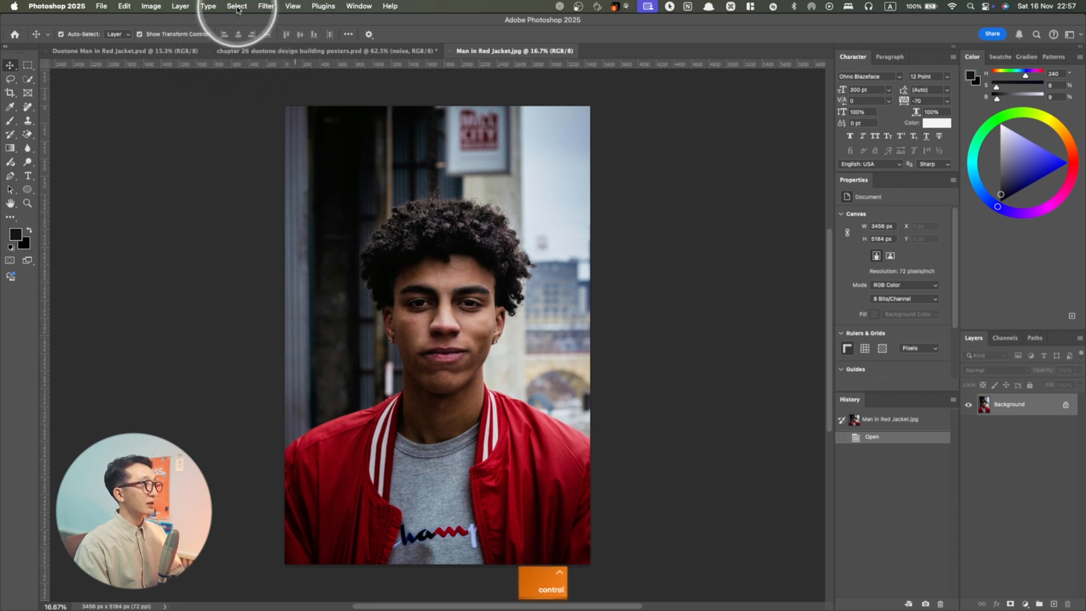
pyautogui.click(237, 7)
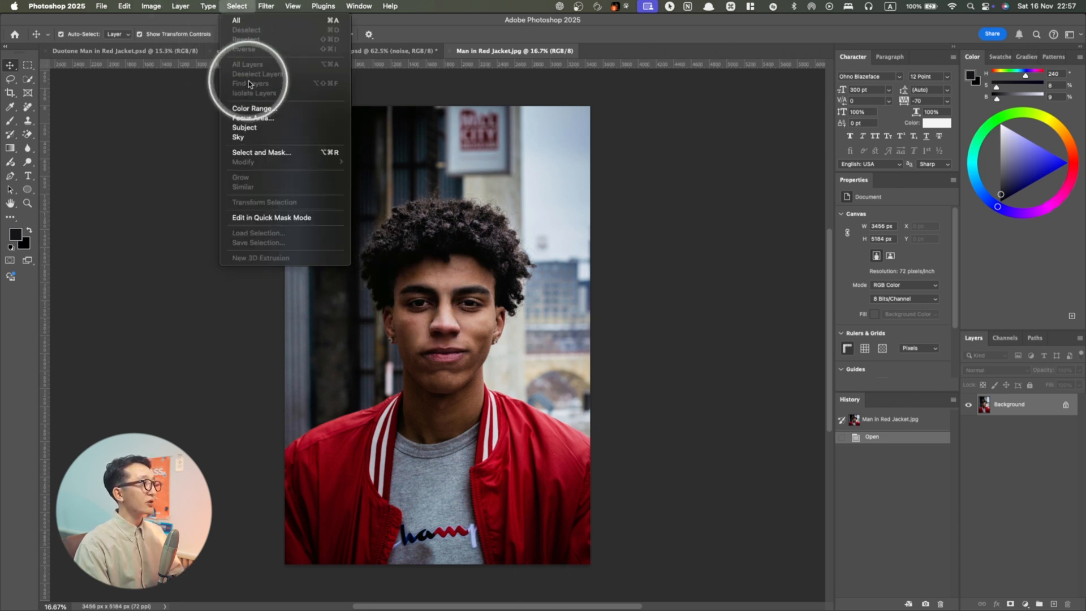
pyautogui.click(256, 129)
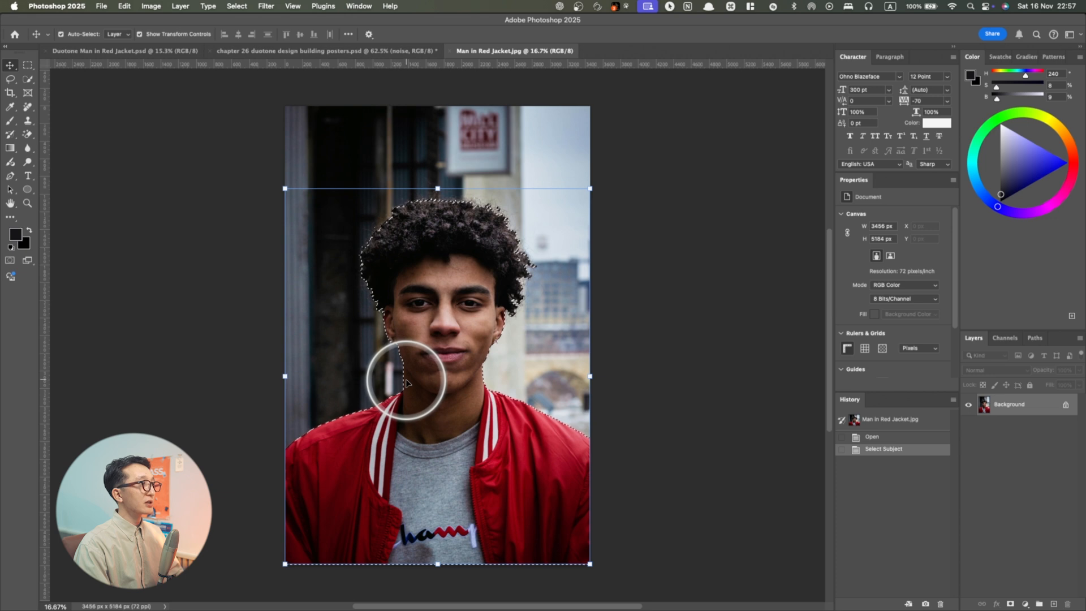
# Activate the Quick Selection tool, keeping it as the chosen variant among the object selection tools
pyautogui.press('alt')
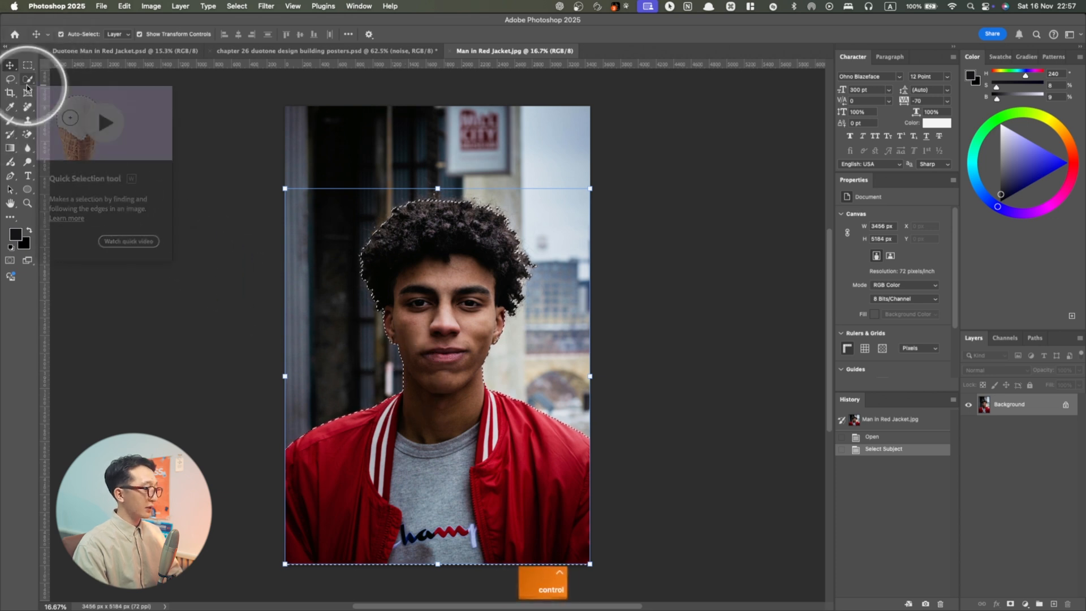
pyautogui.hotkey('alt', '1')
pyautogui.press('super+m')
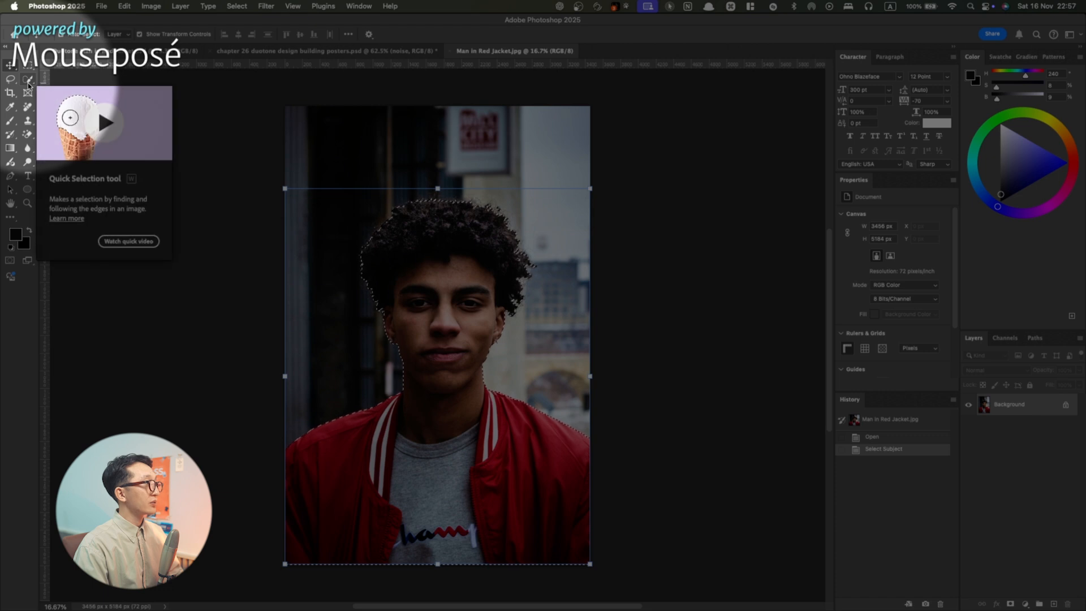
pyautogui.click(28, 81)
pyautogui.rightClick(32, 85)
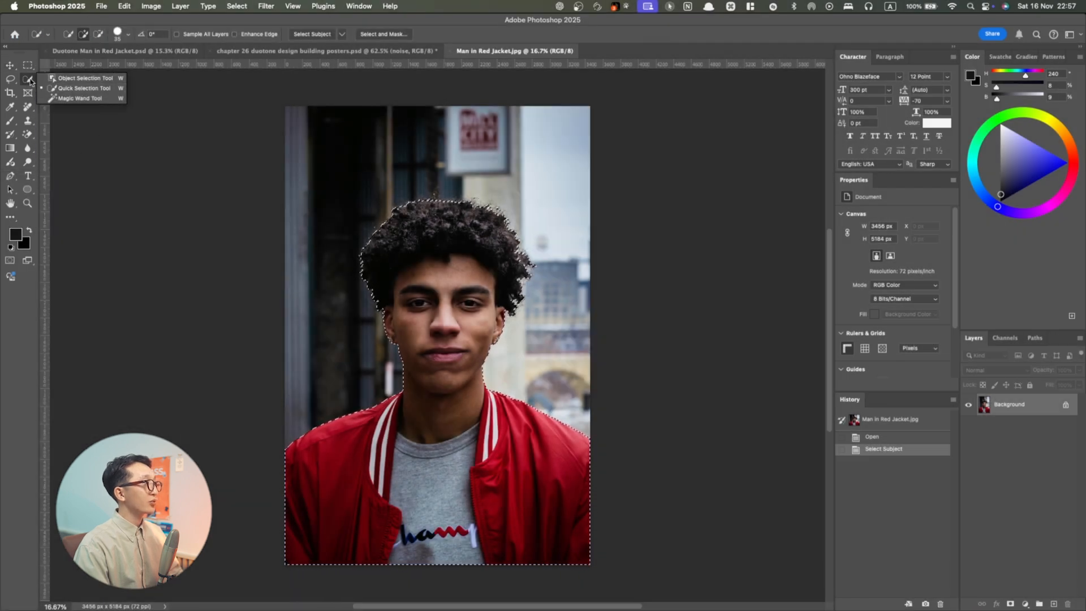
pyautogui.click(31, 80)
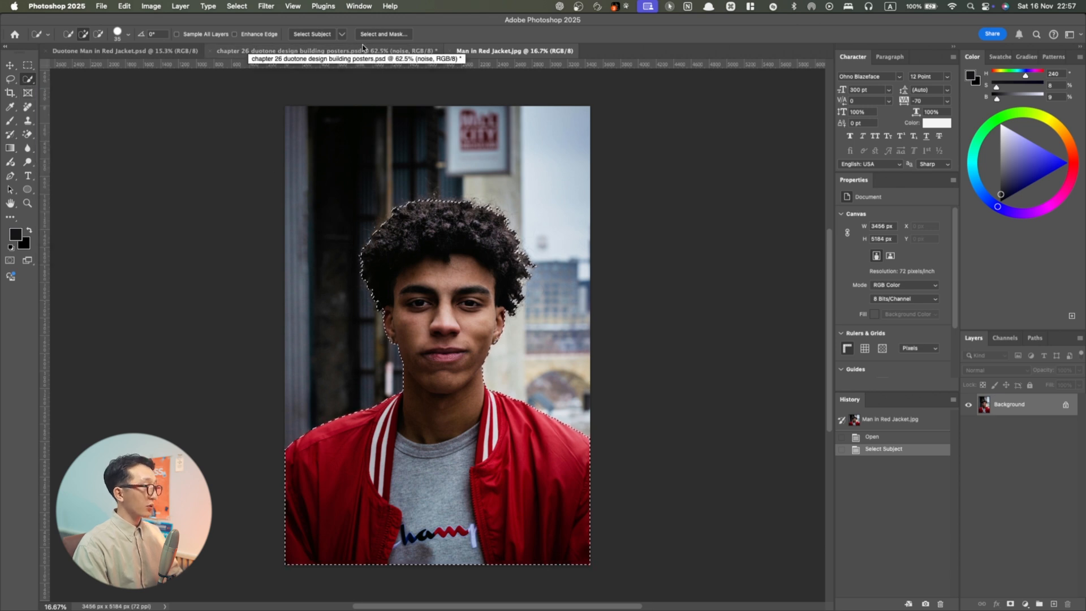
# Clear the current selection and reselect the man using the Quick Selection tool's Select Subject option
pyautogui.hotkey('alt', '1')
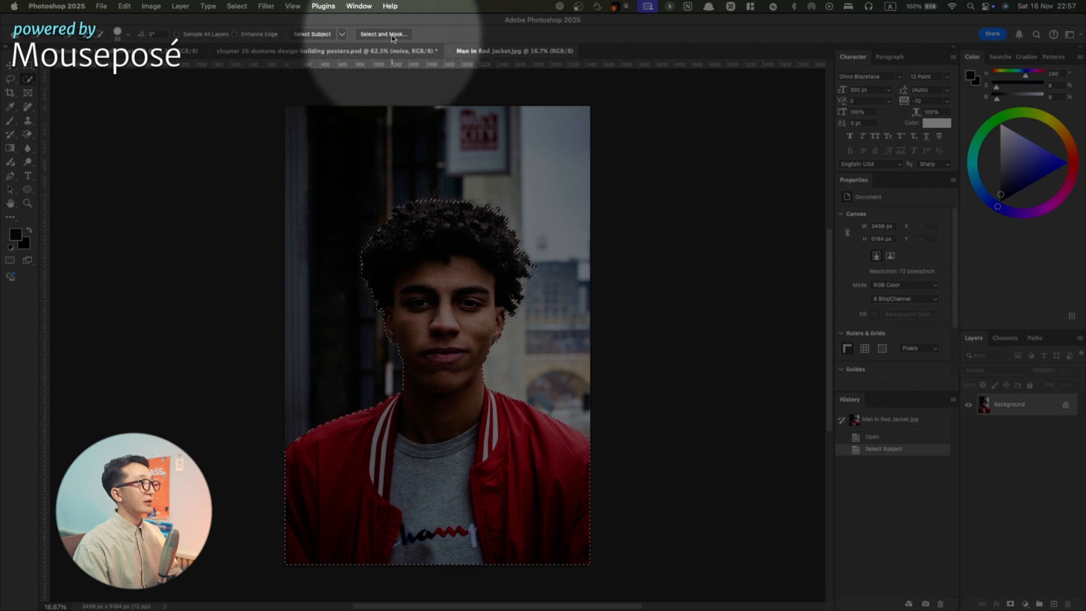
pyautogui.hotkey('alt', '1')
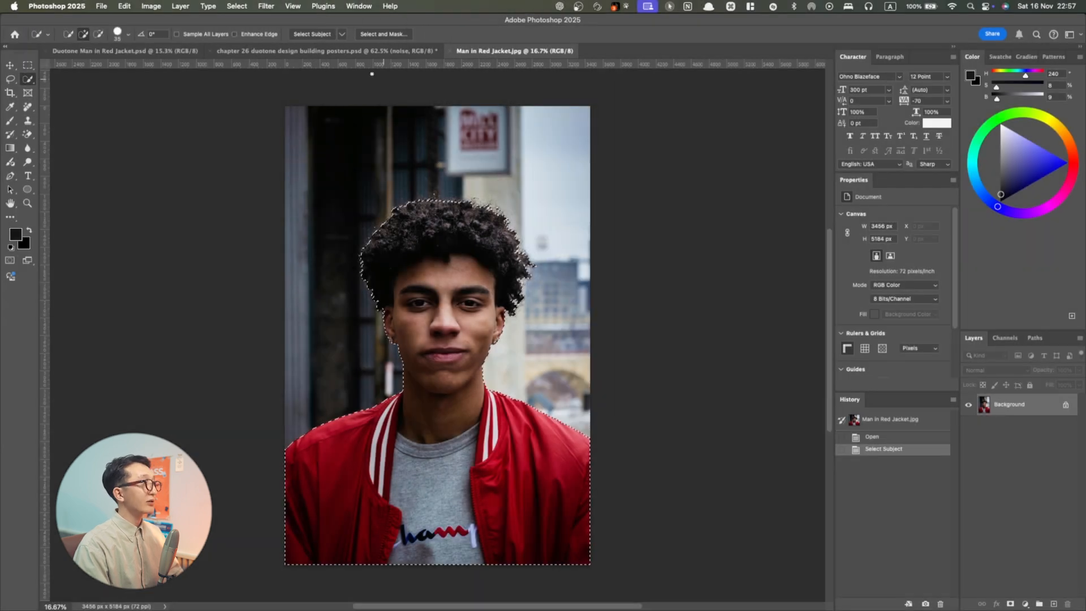
pyautogui.press('super+d')
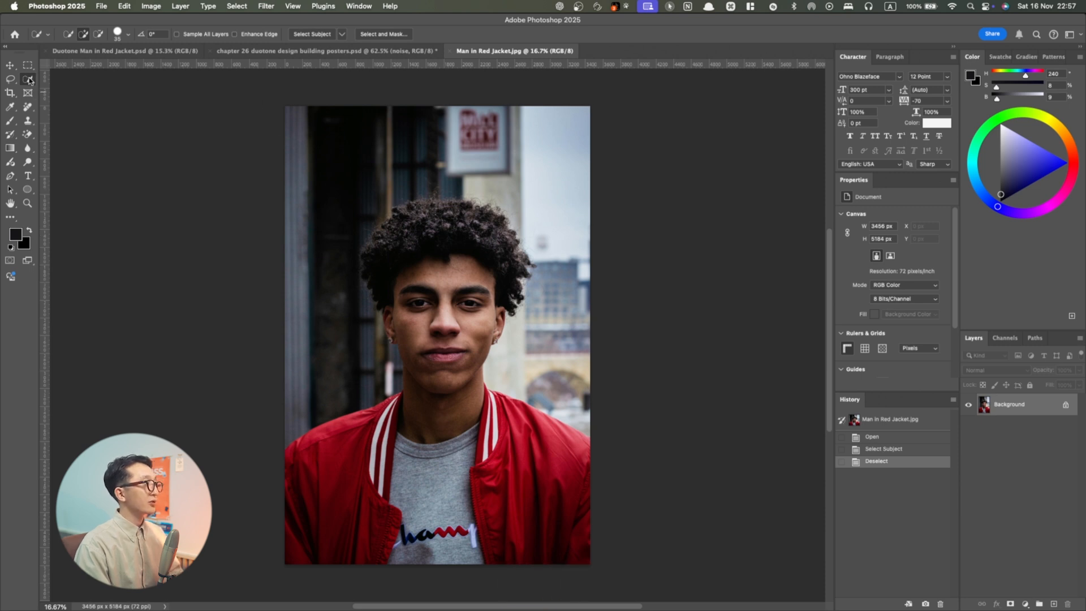
pyautogui.hotkey('alt', '1')
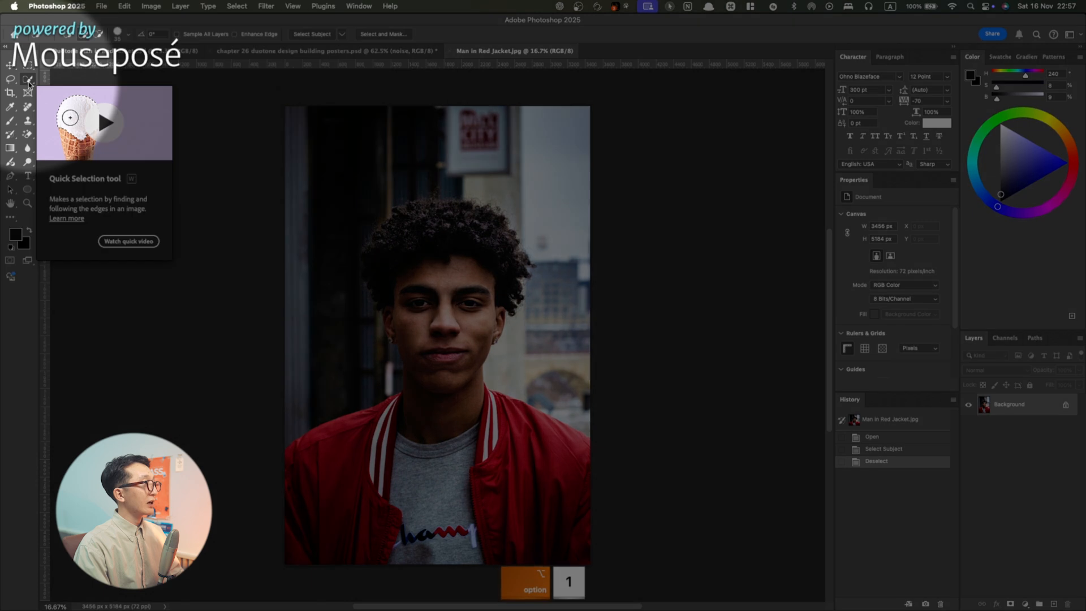
pyautogui.click(311, 34)
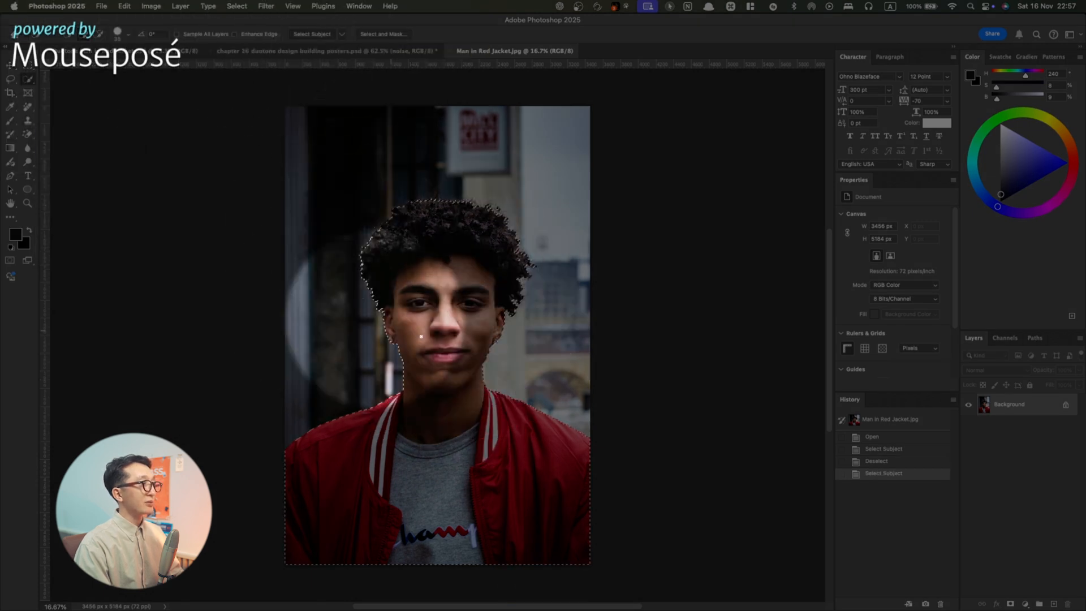
pyautogui.hotkey('alt', '1')
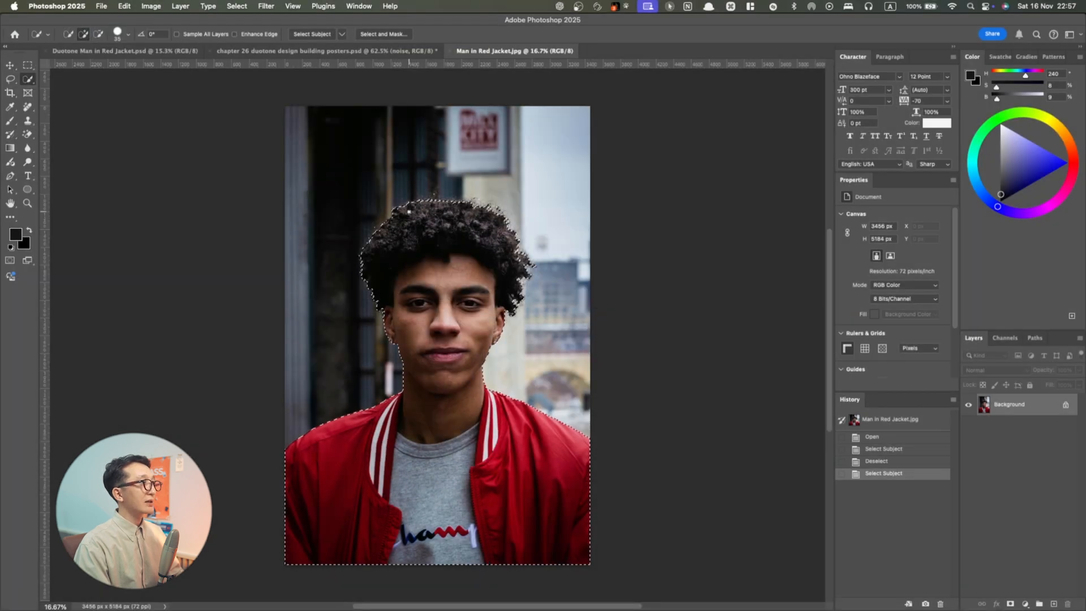
# Preview the man's cutout in the Select and Mask workspace and leave it without applying changes
pyautogui.click(374, 35)
pyautogui.hotkey('alt', '1')
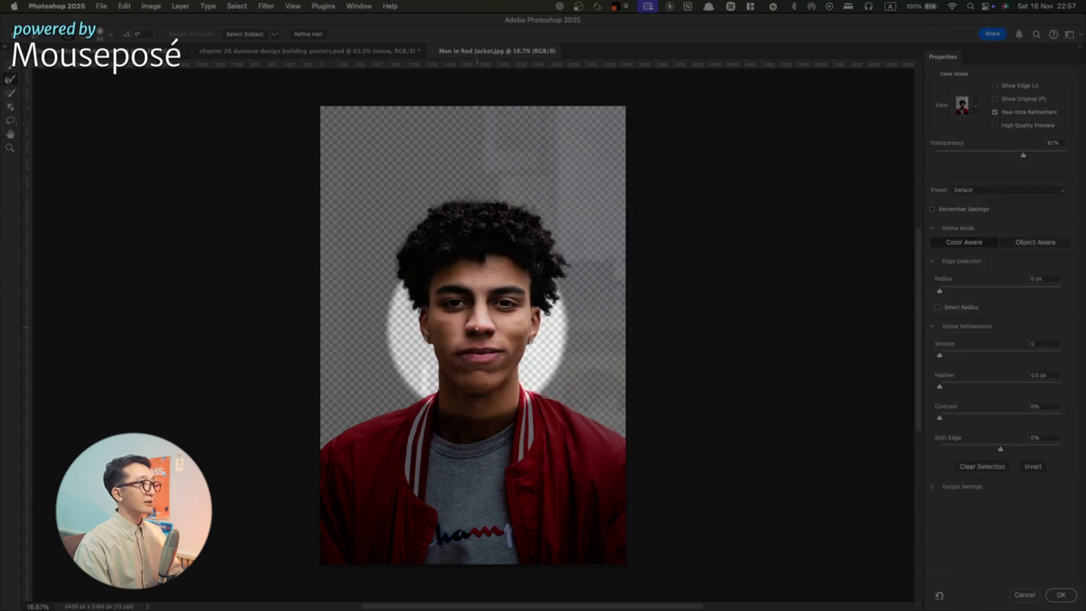
pyautogui.hotkey('alt', '1')
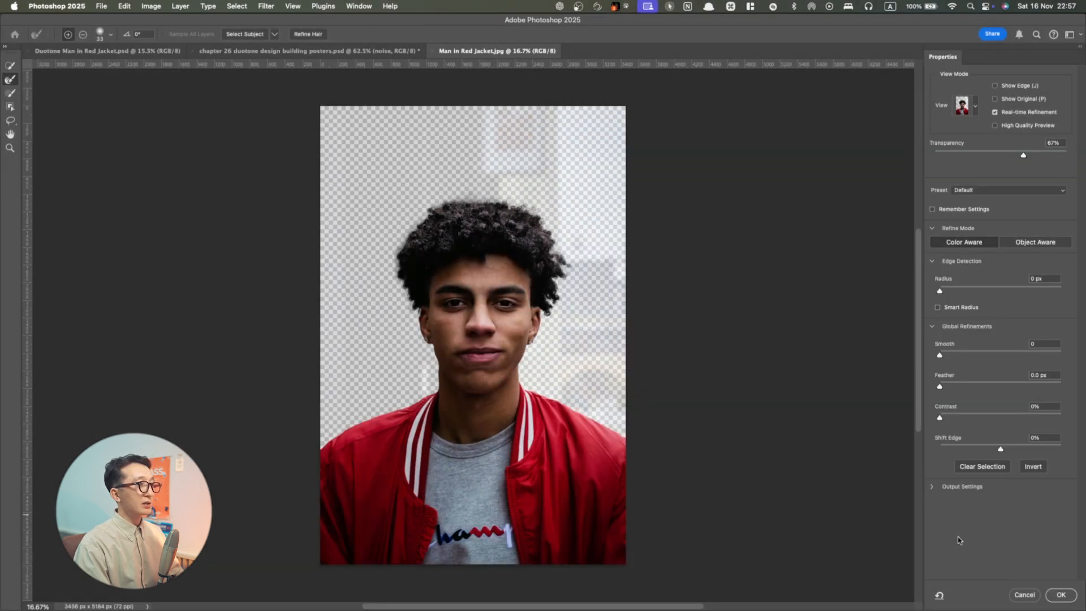
pyautogui.click(1039, 595)
# Examine the selection edge closely along the jacket shoulder, curly hair, ears and earrings
pyautogui.scroll(5, 513, 434)
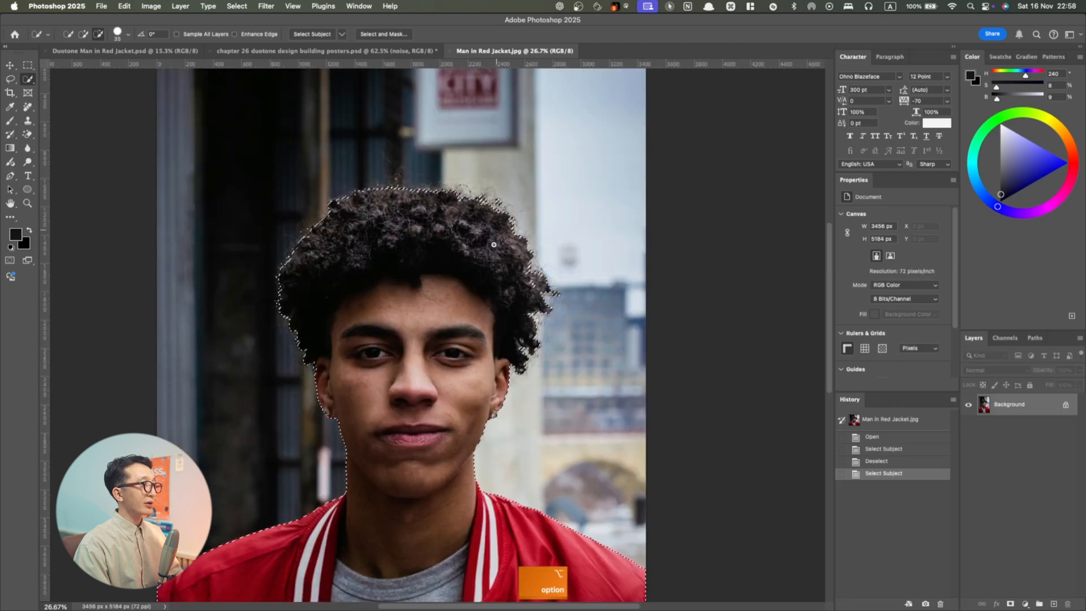
pyautogui.scroll(-3, 509, 436)
pyautogui.scroll(9, 624, 292)
pyautogui.scroll(6, 636, 256)
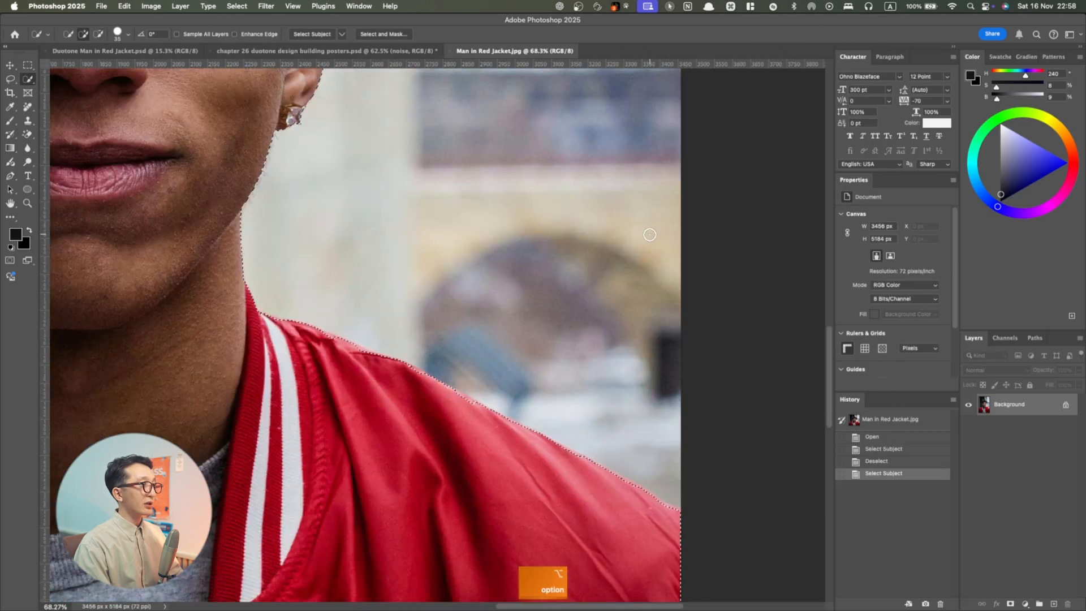
pyautogui.scroll(-1, 673, 441)
pyautogui.scroll(3, 684, 500)
pyautogui.scroll(-5, 686, 497)
pyautogui.scroll(4, 729, 519)
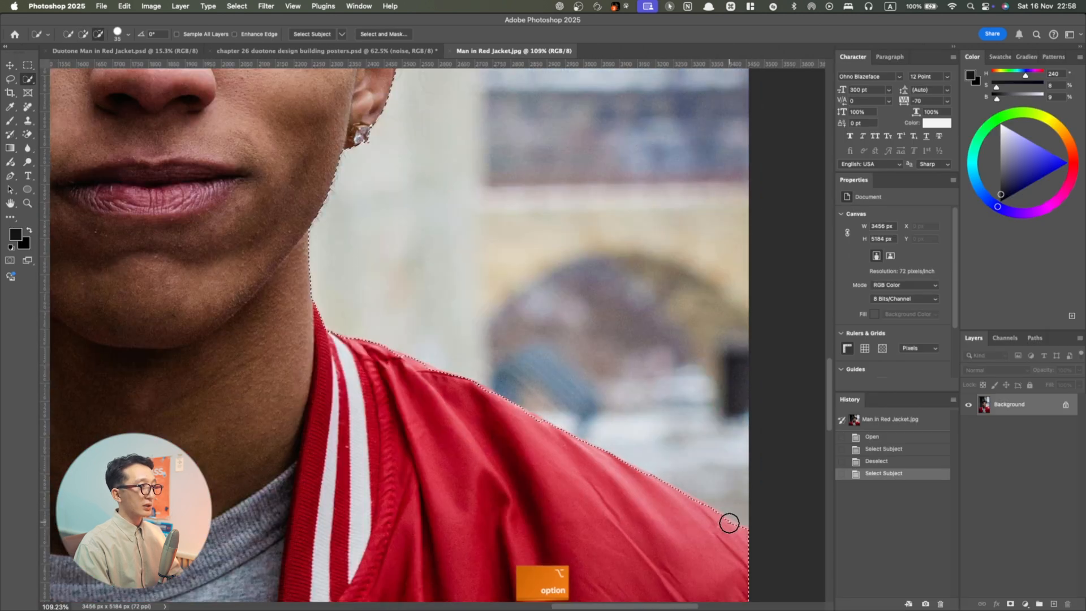
pyautogui.scroll(-5, 730, 522)
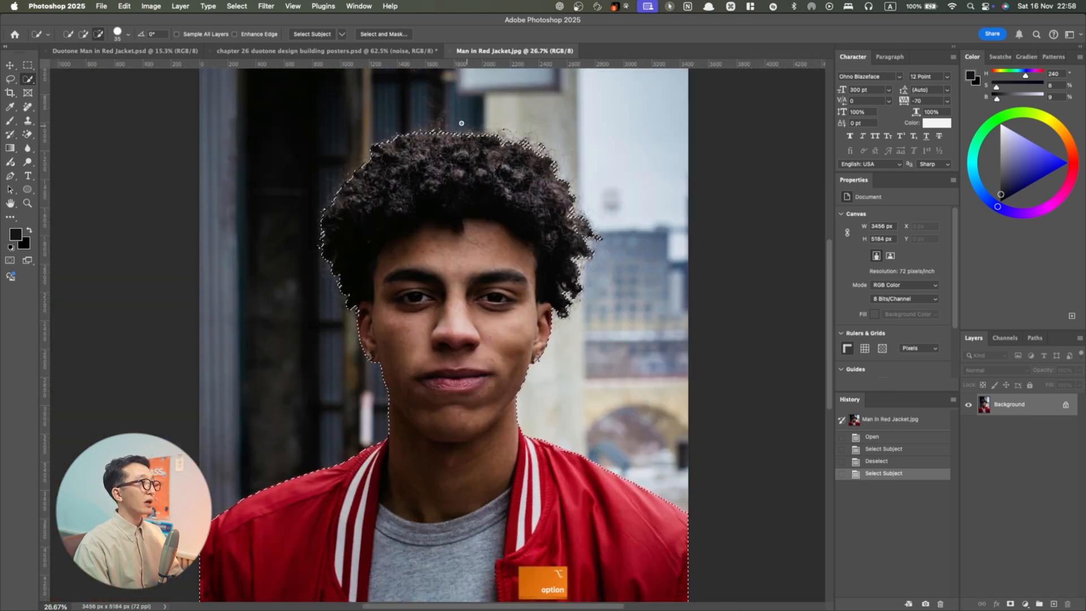
pyautogui.scroll(6, 448, 114)
pyautogui.scroll(-5, 396, 116)
pyautogui.scroll(3, 208, 388)
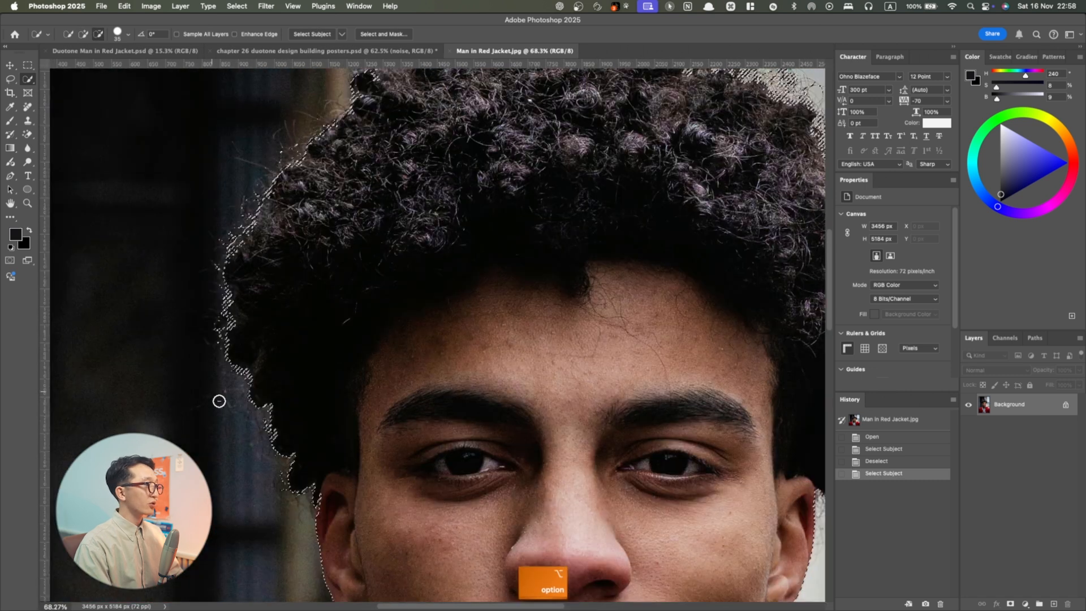
pyautogui.scroll(2, 357, 431)
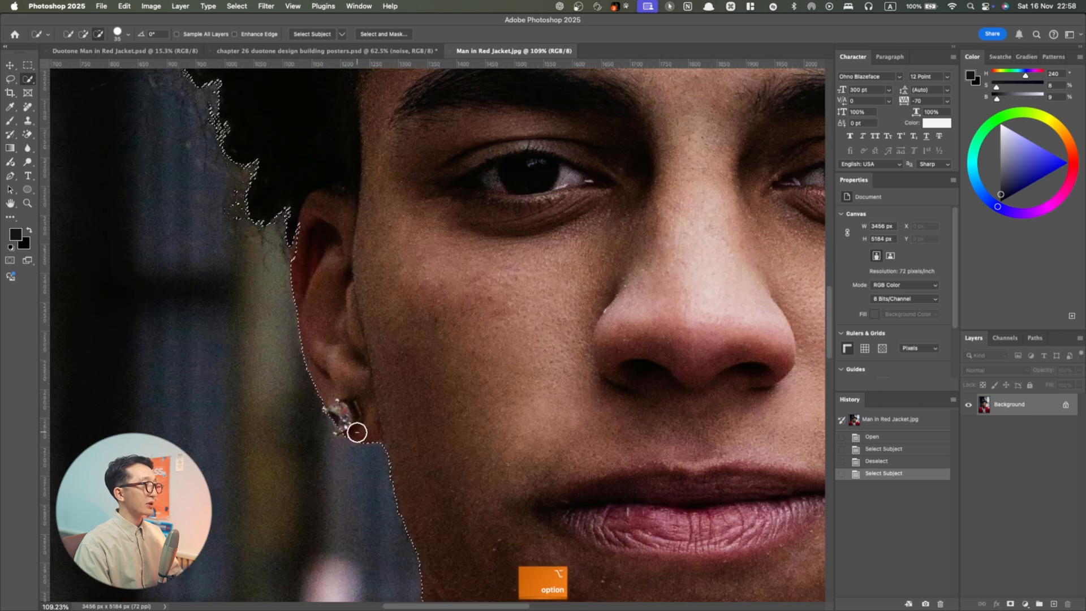
pyautogui.scroll(-4, 356, 432)
pyautogui.scroll(2, 357, 432)
pyautogui.scroll(-2, 357, 432)
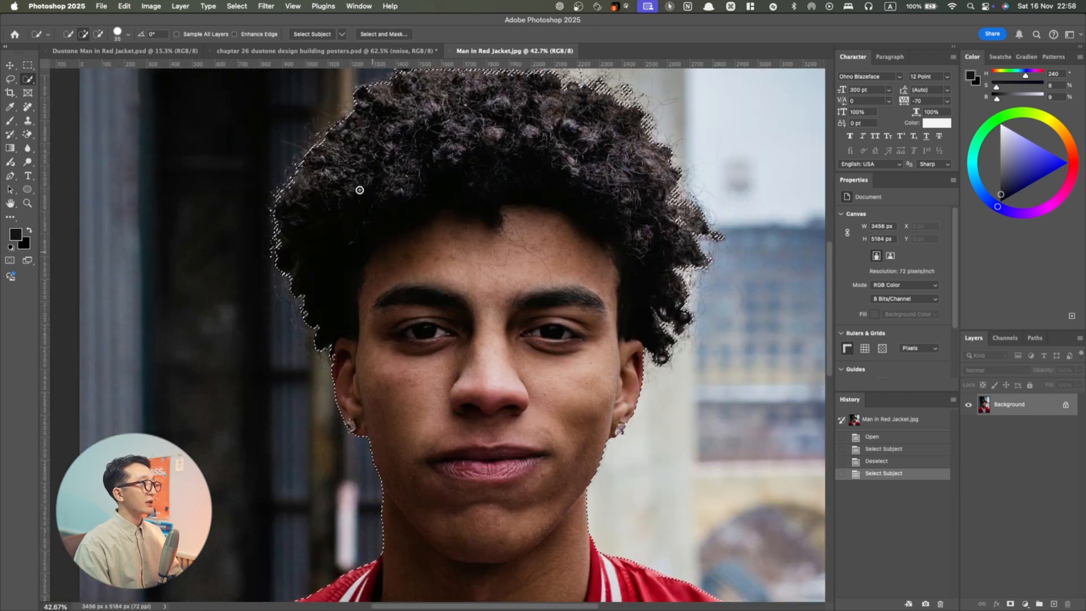
# Open the man's selection in the Select and Mask workspace and refine its curly hair edge with Refine Hair
pyautogui.scroll(-2, 530, 112)
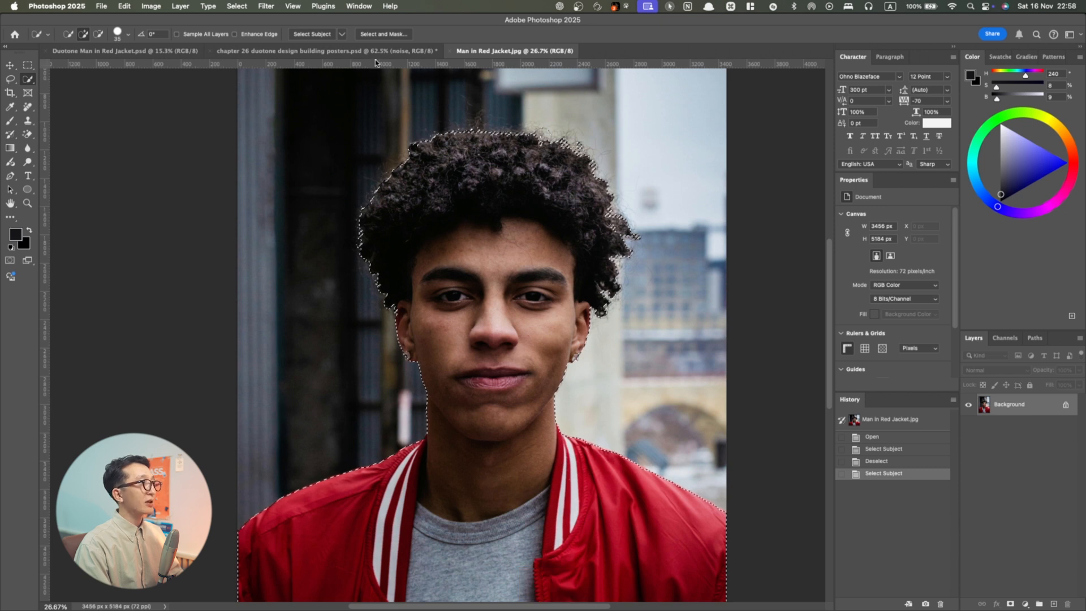
pyautogui.click(393, 35)
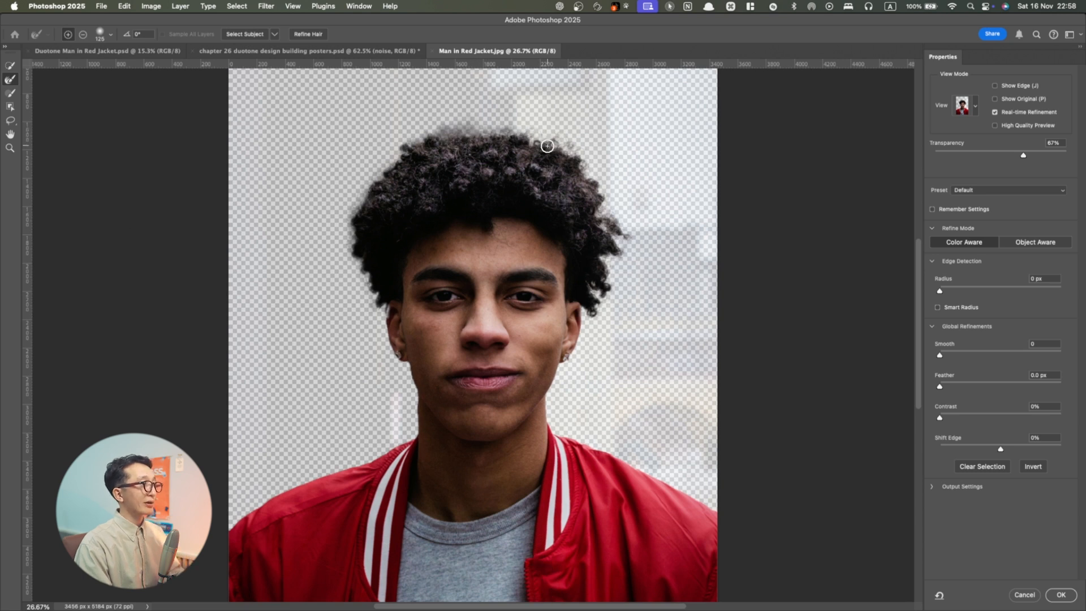
pyautogui.press('super+z')
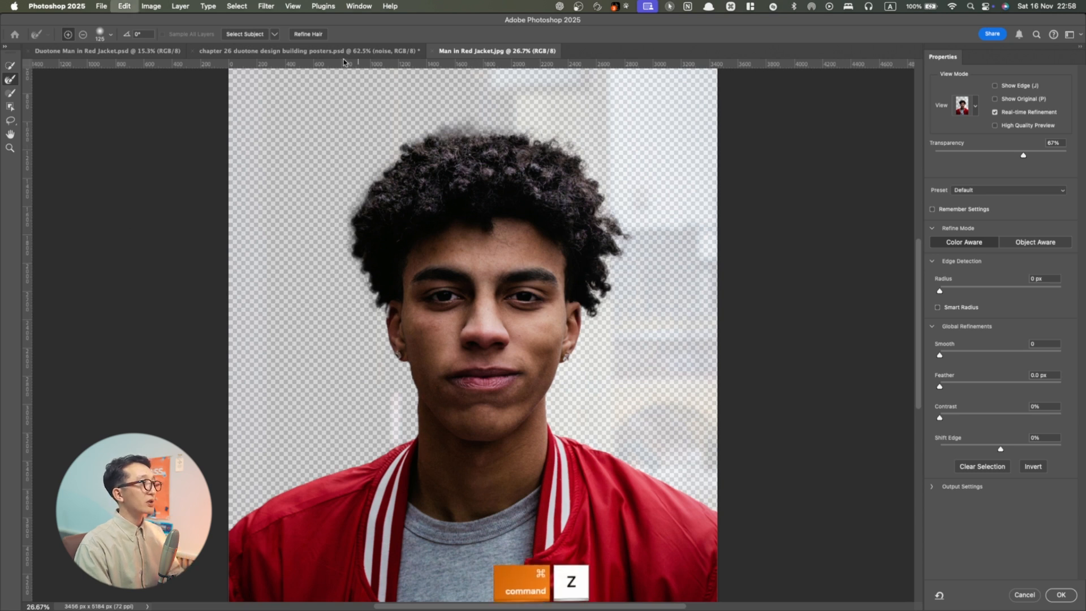
pyautogui.press('super+z')
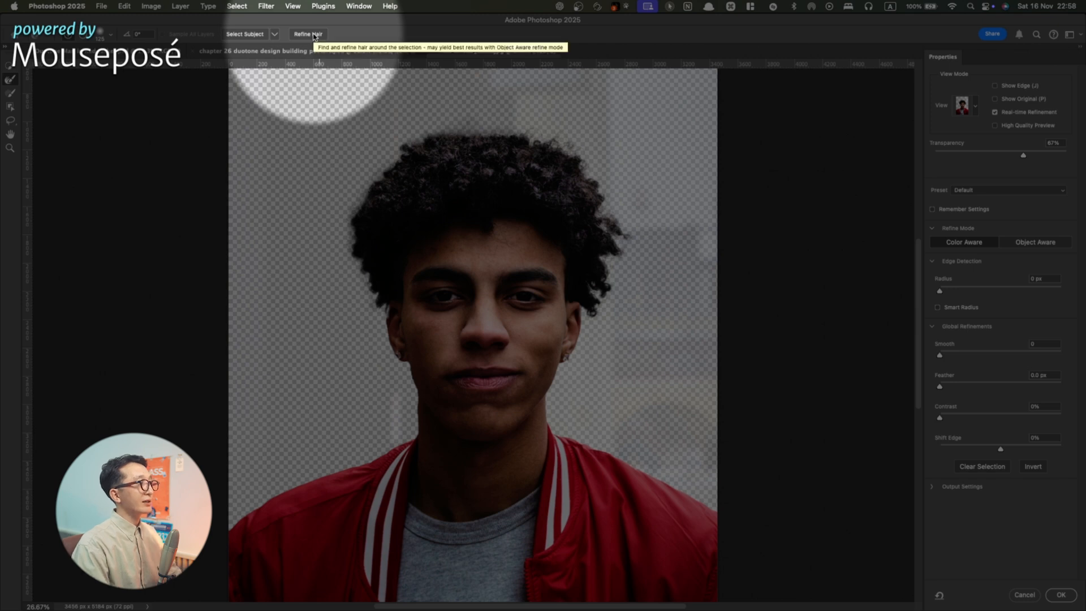
pyautogui.press('F1')
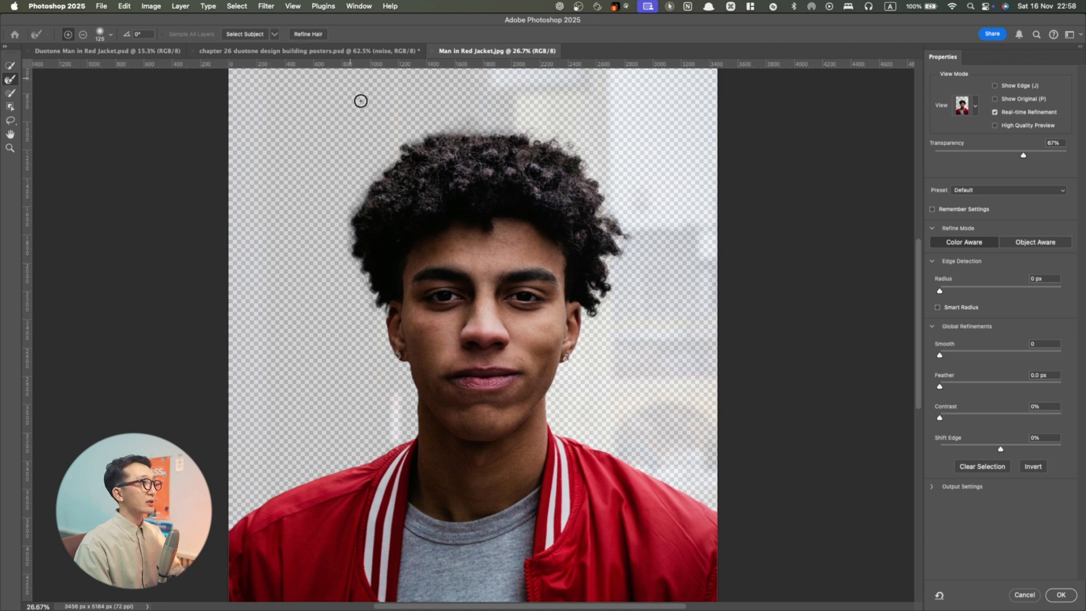
pyautogui.click(309, 34)
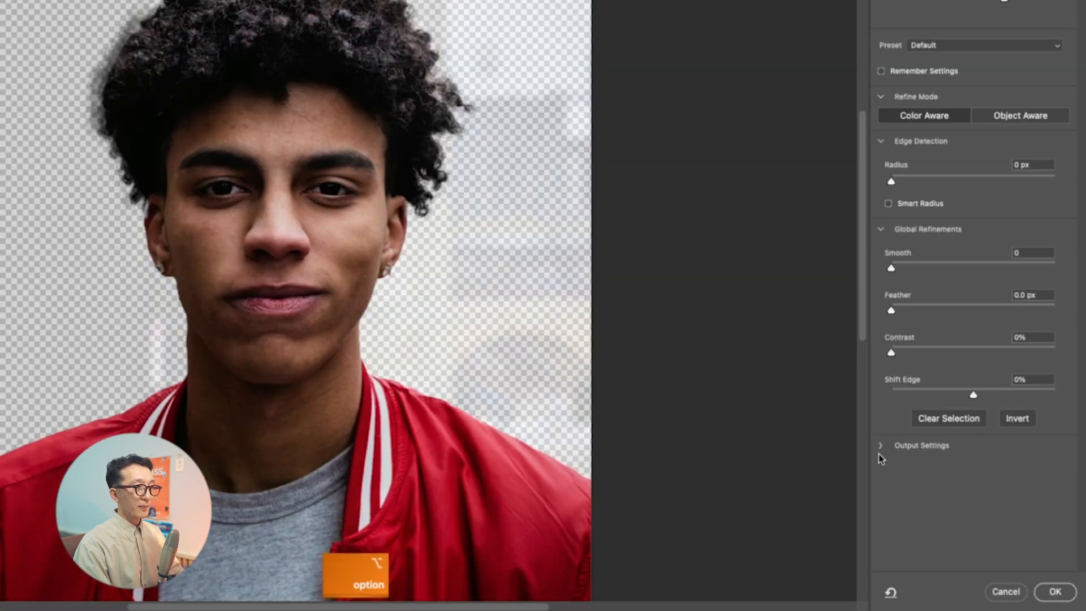
# Review the output options, keep the output set to Selection, and apply the Select and Mask refinement
pyautogui.hotkey('alt', '1')
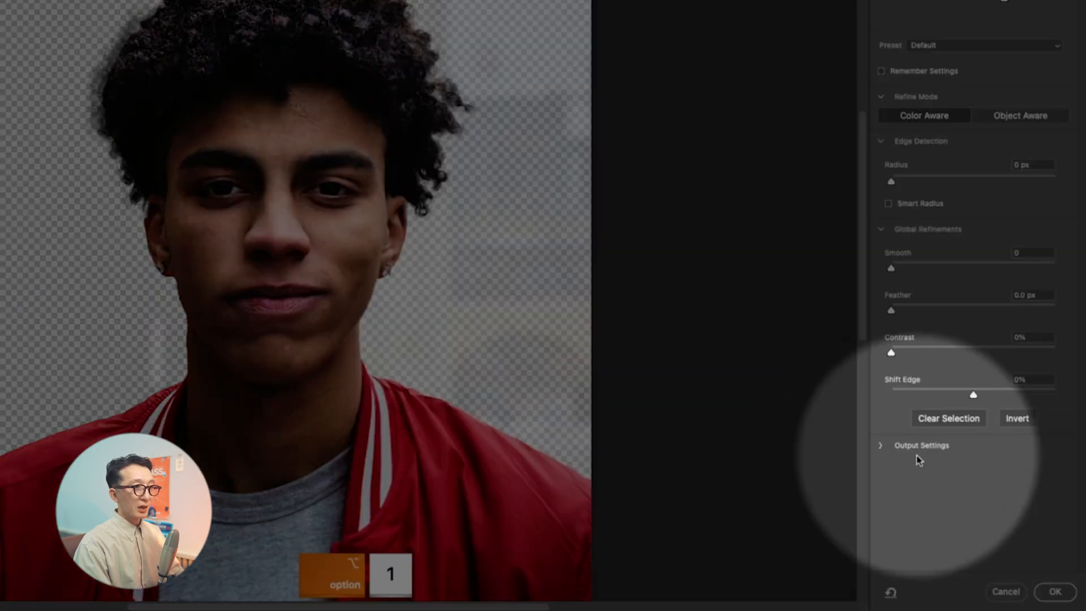
pyautogui.click(882, 445)
pyautogui.click(966, 518)
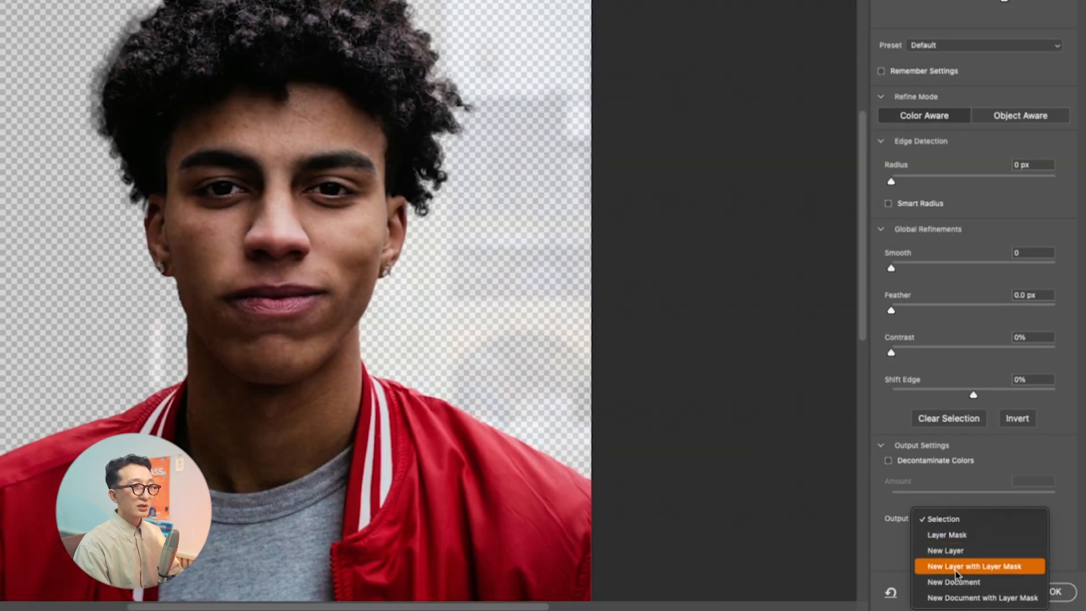
pyautogui.click(898, 558)
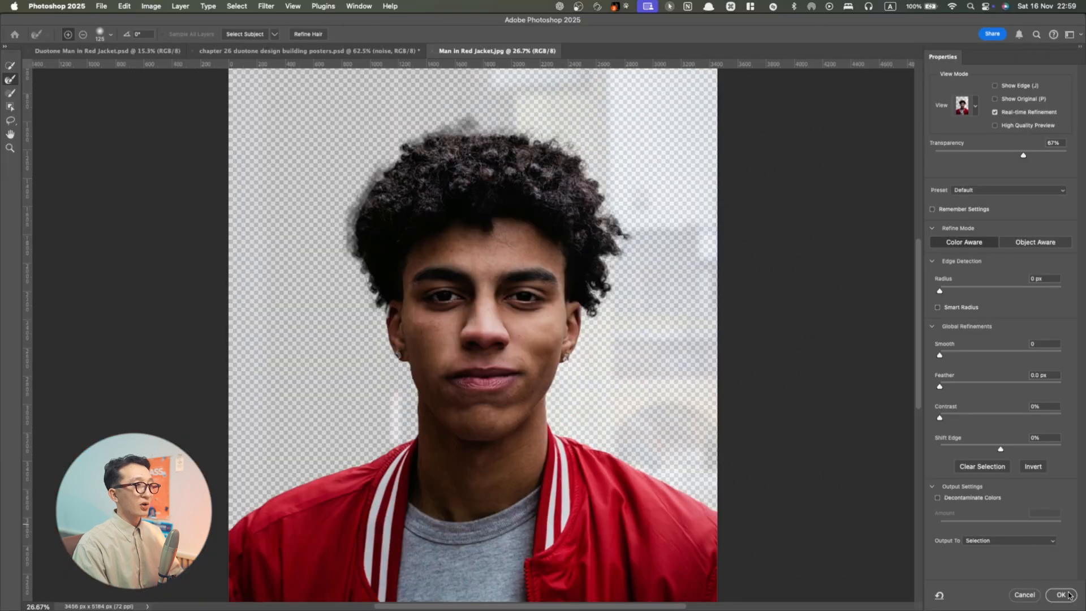
pyautogui.click(1062, 594)
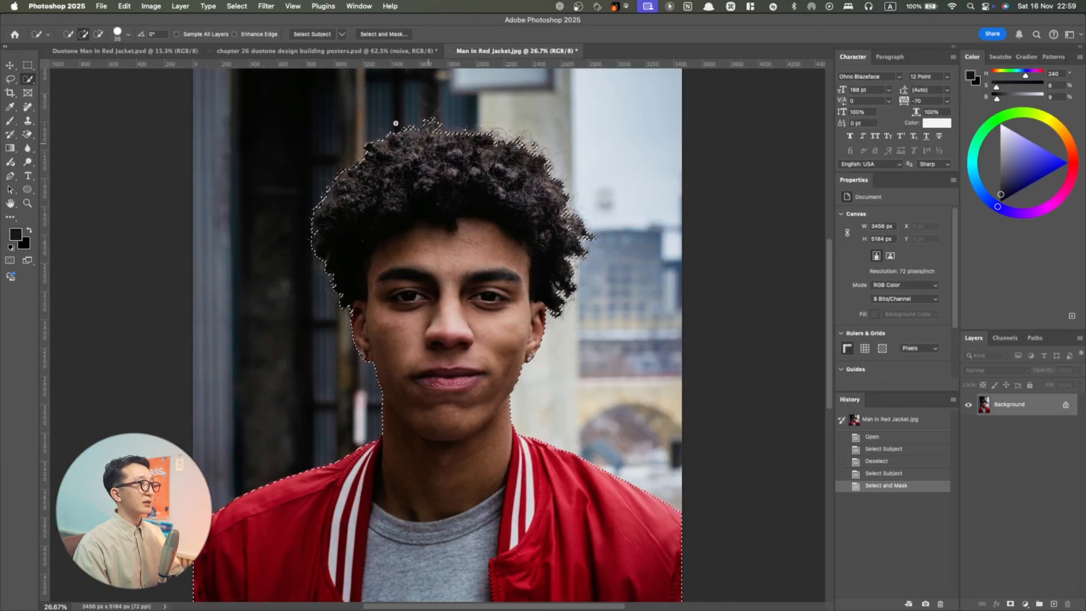
# Examine the refined selection edge along the man's neck, collar and jacket shoulders
pyautogui.scroll(-2, 460, 424)
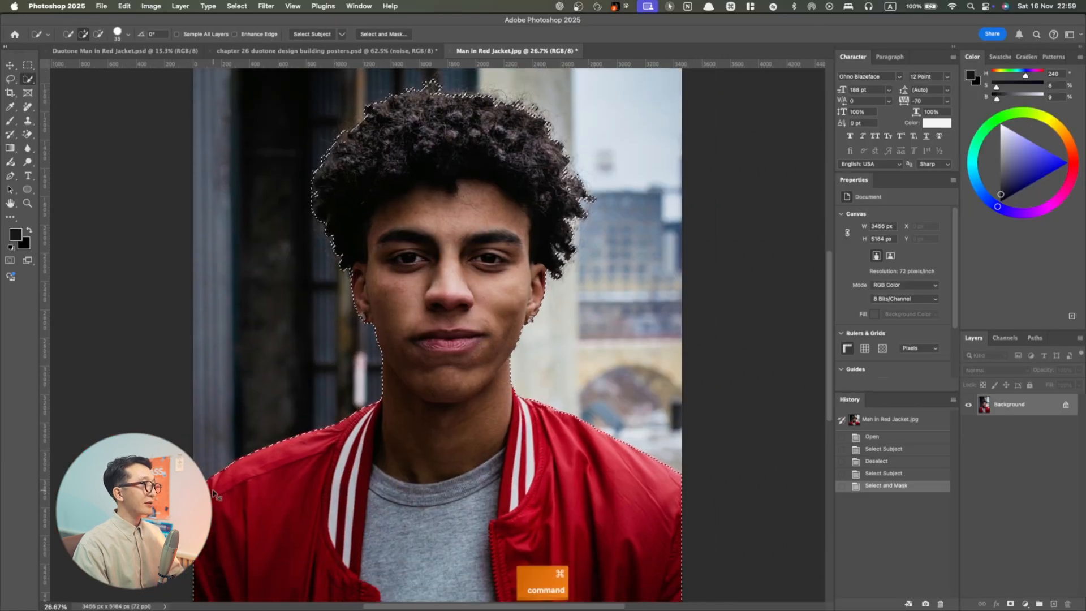
pyautogui.scroll(6, 261, 493)
pyautogui.scroll(-3, 260, 492)
pyautogui.scroll(-3, 388, 336)
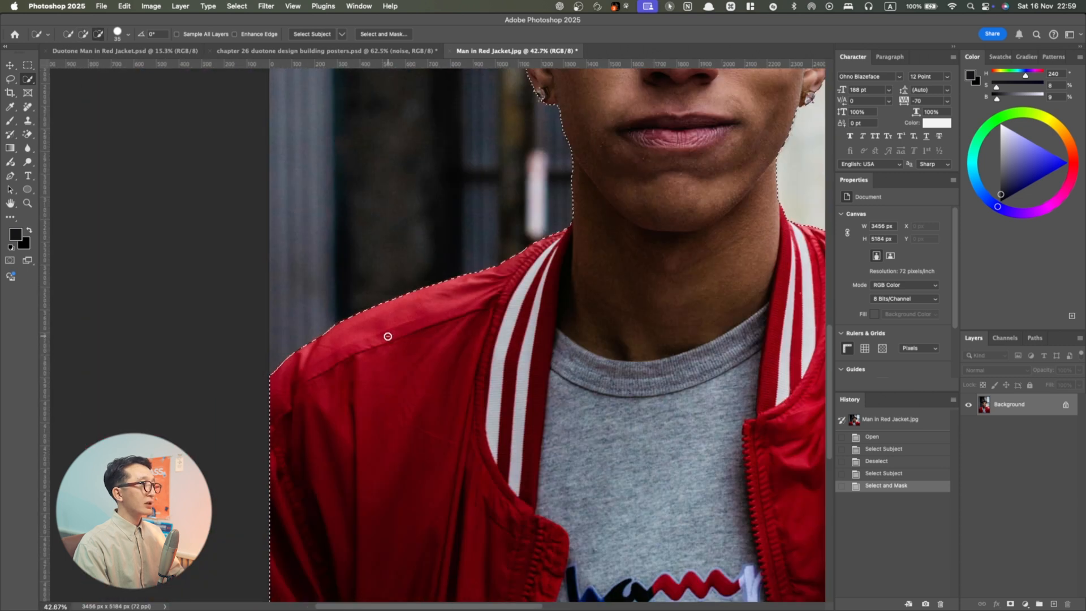
pyautogui.scroll(6, 541, 223)
pyautogui.scroll(-6, 538, 220)
pyautogui.scroll(-2, 540, 227)
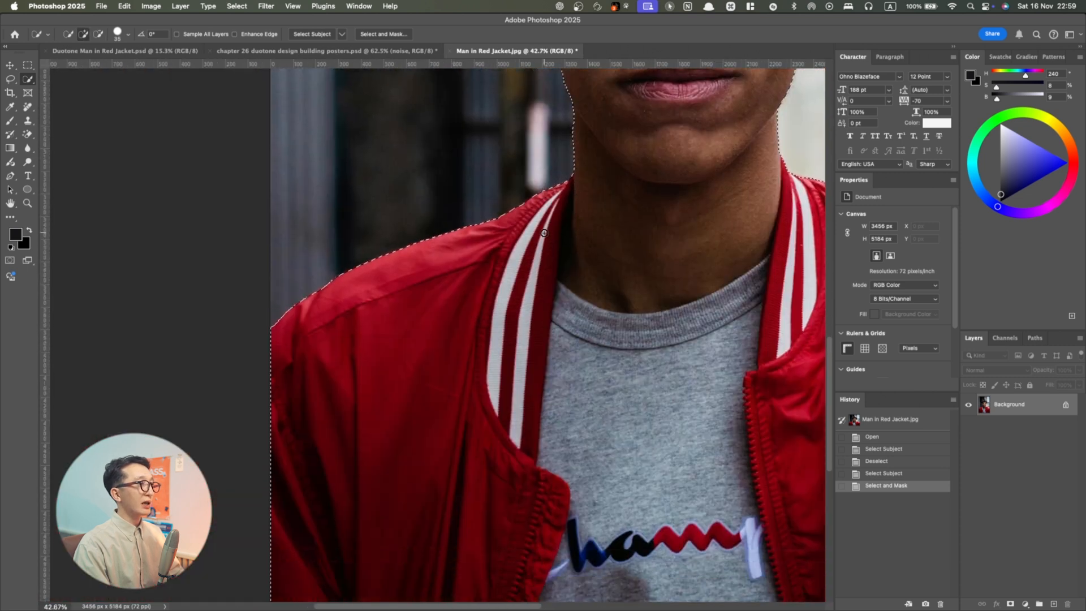
pyautogui.hscroll(2, 543, 232)
pyautogui.scroll(-6, 544, 234)
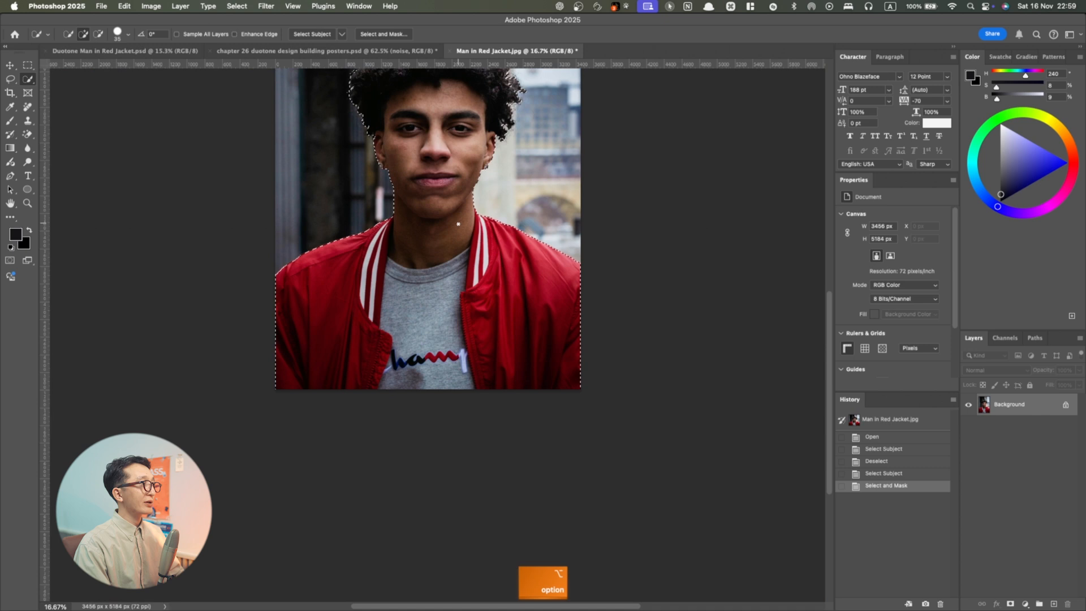
pyautogui.scroll(2, 457, 232)
# Activate the Lasso tool for correcting the selection by hand
pyautogui.click(13, 79)
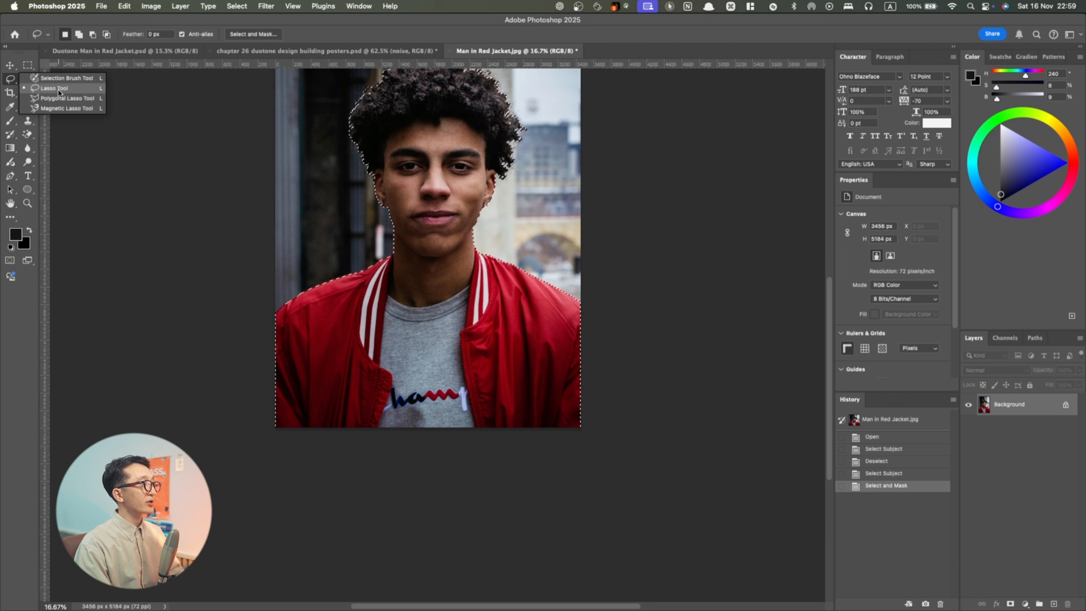
pyautogui.click(59, 90)
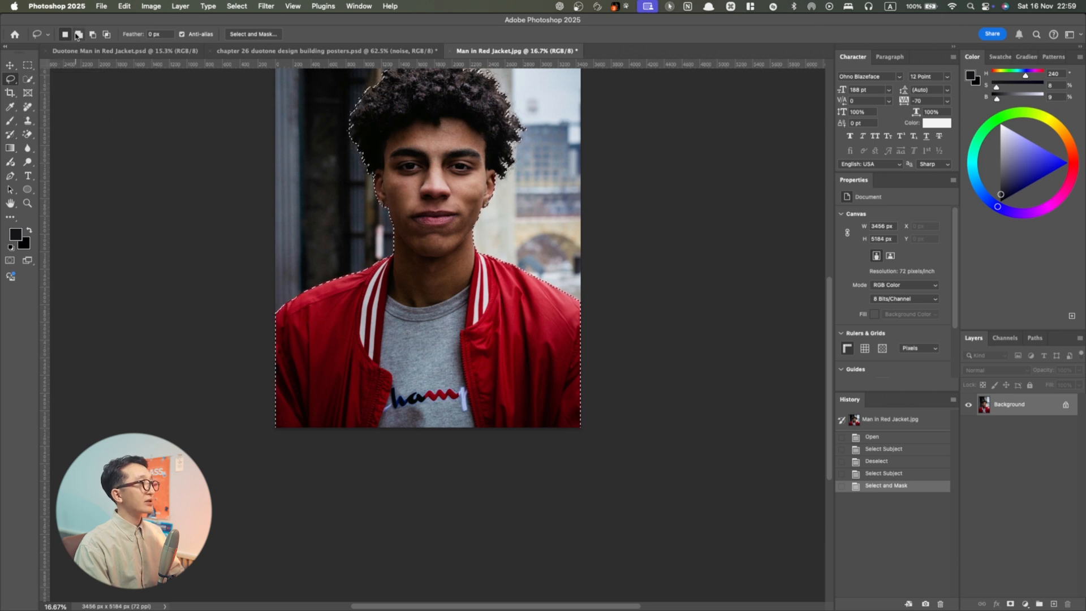
pyautogui.press('alt')
# Try lassoing a small patch of the jacket's shoulder edge as a new selection, and undo it
pyautogui.scroll(5, 323, 279)
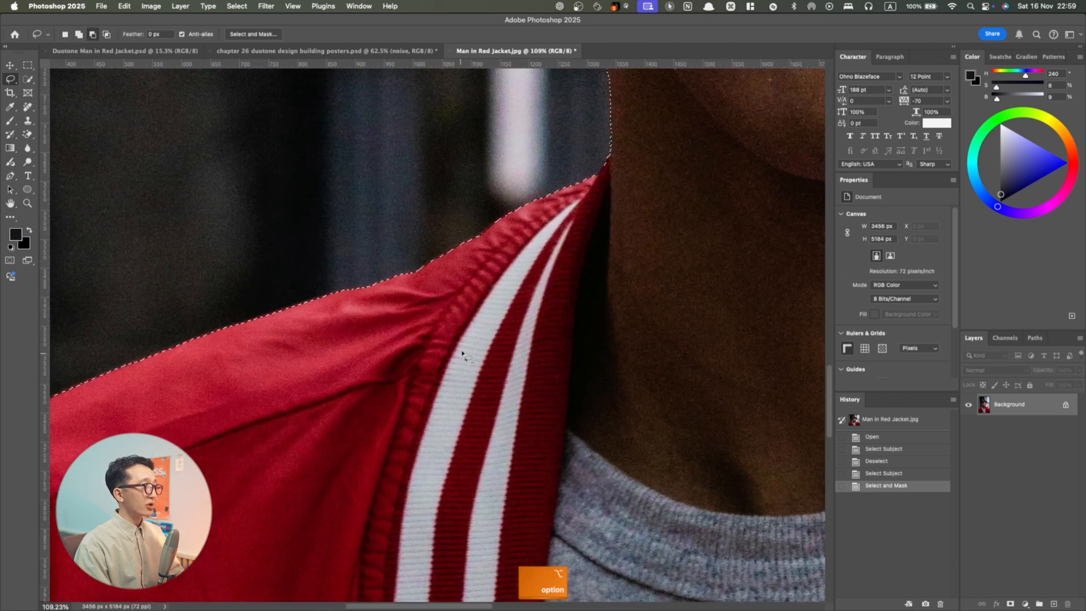
pyautogui.scroll(-4, 462, 354)
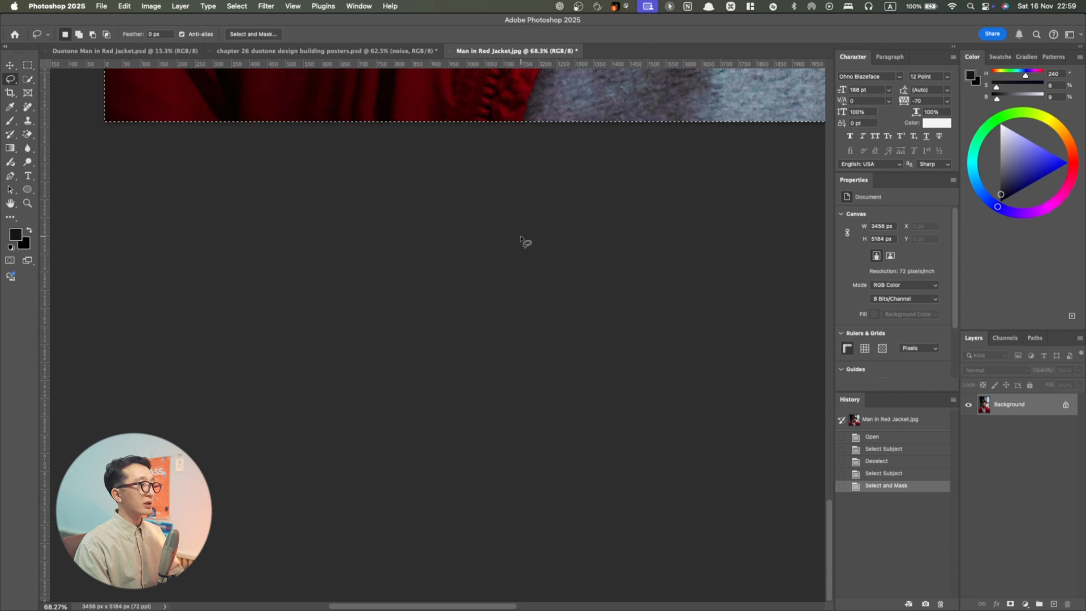
pyautogui.scroll(10, 521, 240)
pyautogui.hscroll(15, 521, 240)
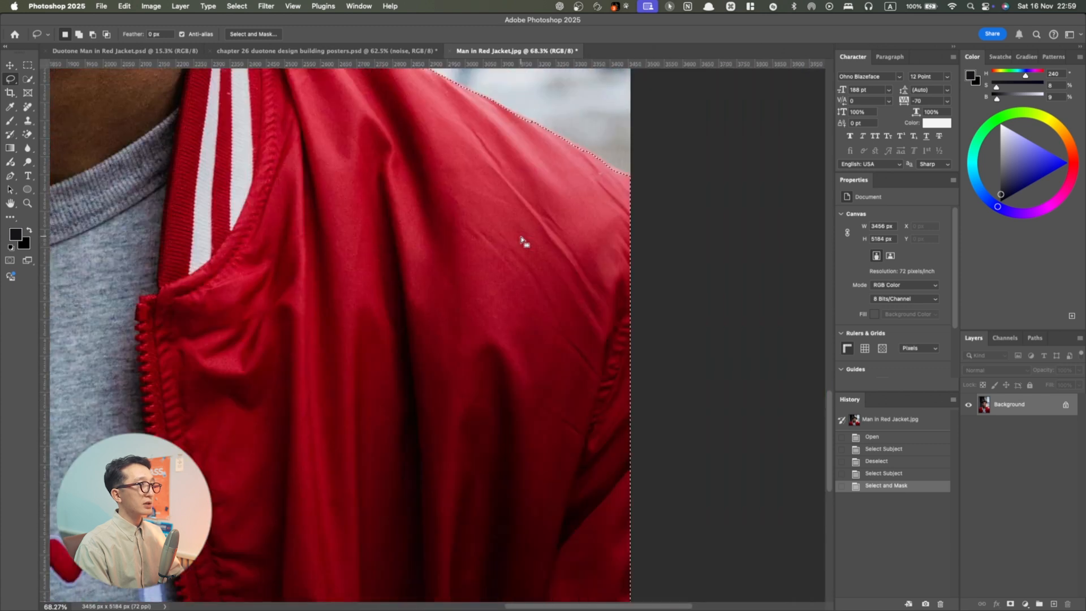
pyautogui.scroll(-5, 285, 216)
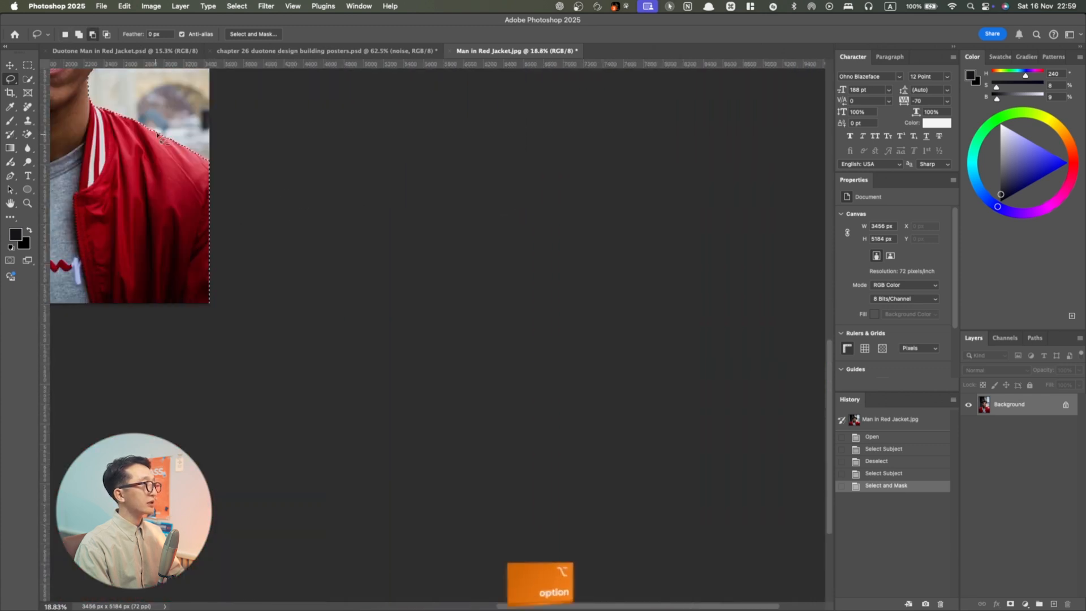
pyautogui.scroll(10, 158, 138)
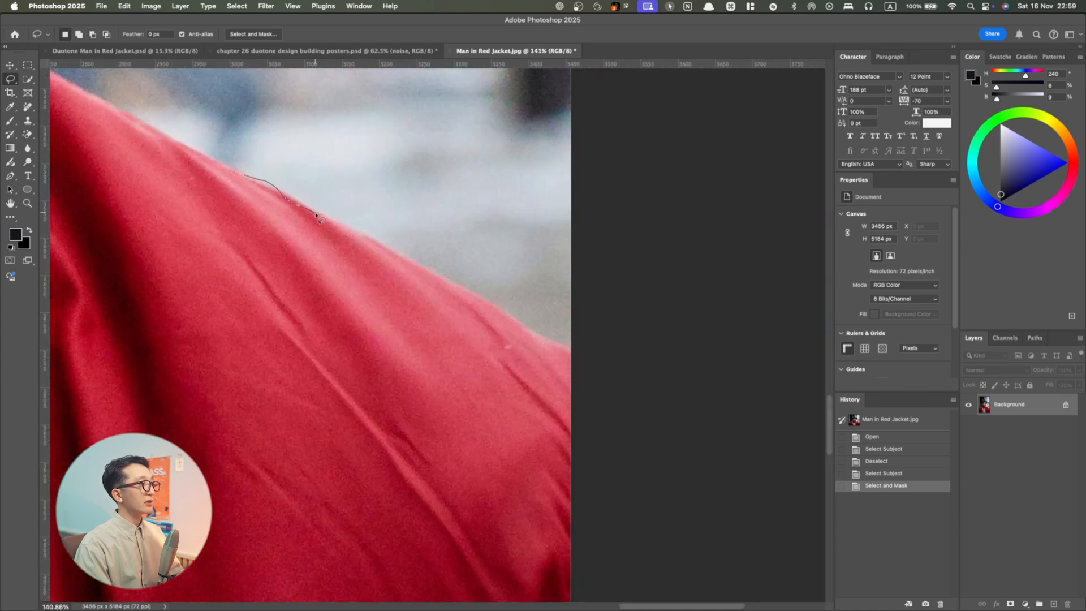
pyautogui.moveTo(336, 267); pyautogui.dragTo(327, 266)
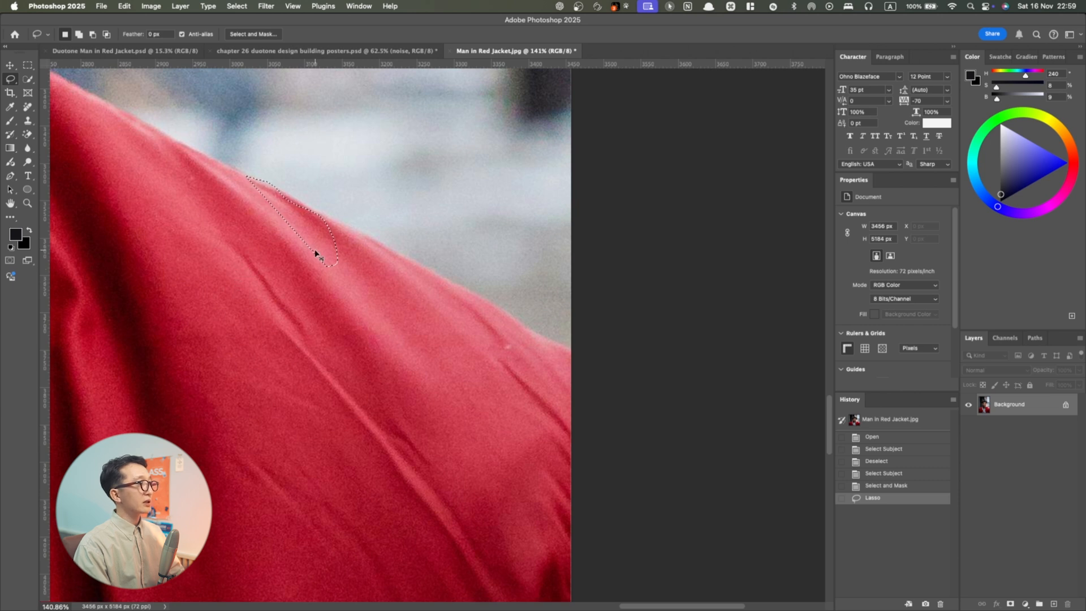
pyautogui.press('super+z')
# Add the missed patches along the jacket's shoulder edge to the existing selection with freehand Lasso loops
pyautogui.press('shift')
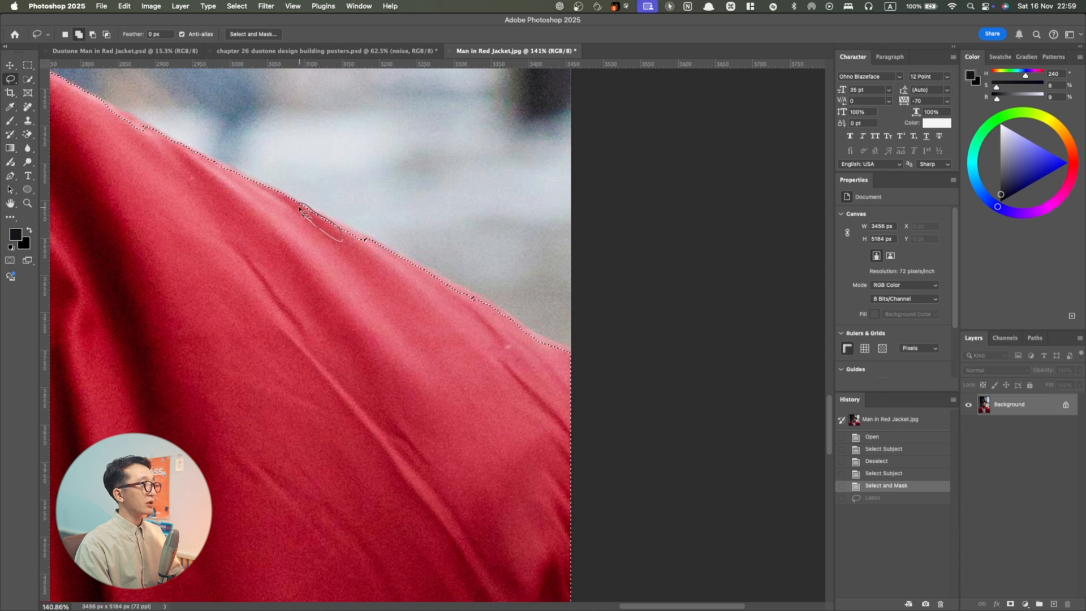
pyautogui.moveTo(299, 205); pyautogui.dragTo(300, 206)
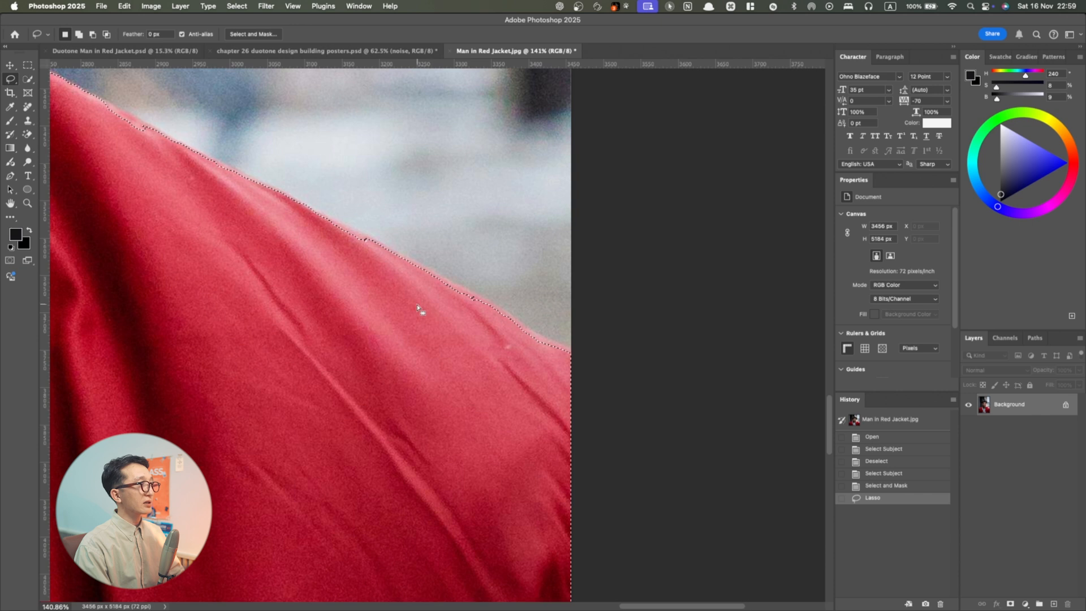
pyautogui.hotkey('alt', '1')
pyautogui.click(79, 34)
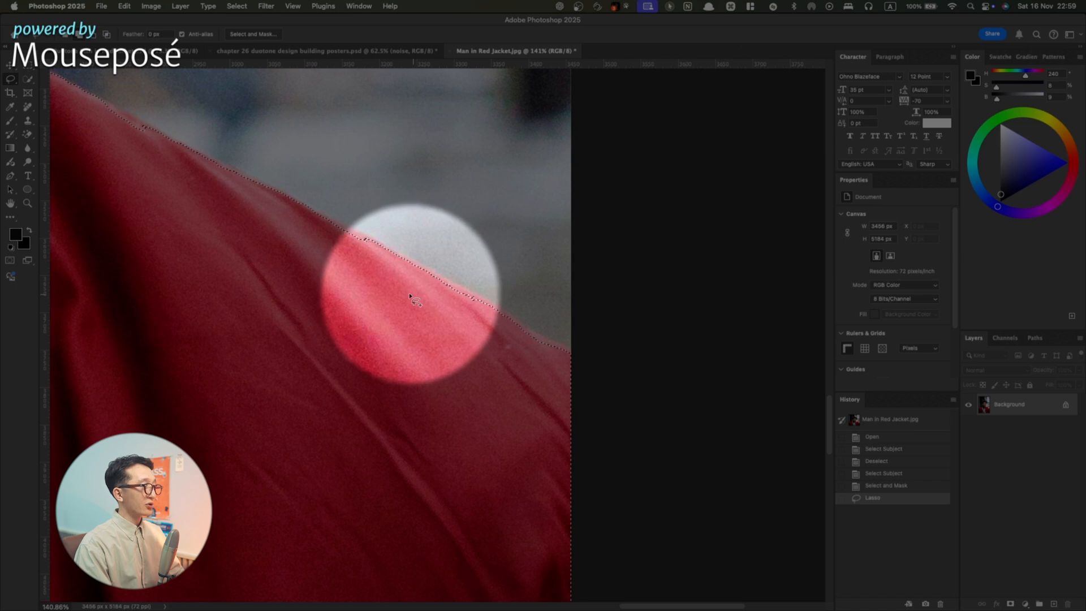
pyautogui.hotkey('alt', '1')
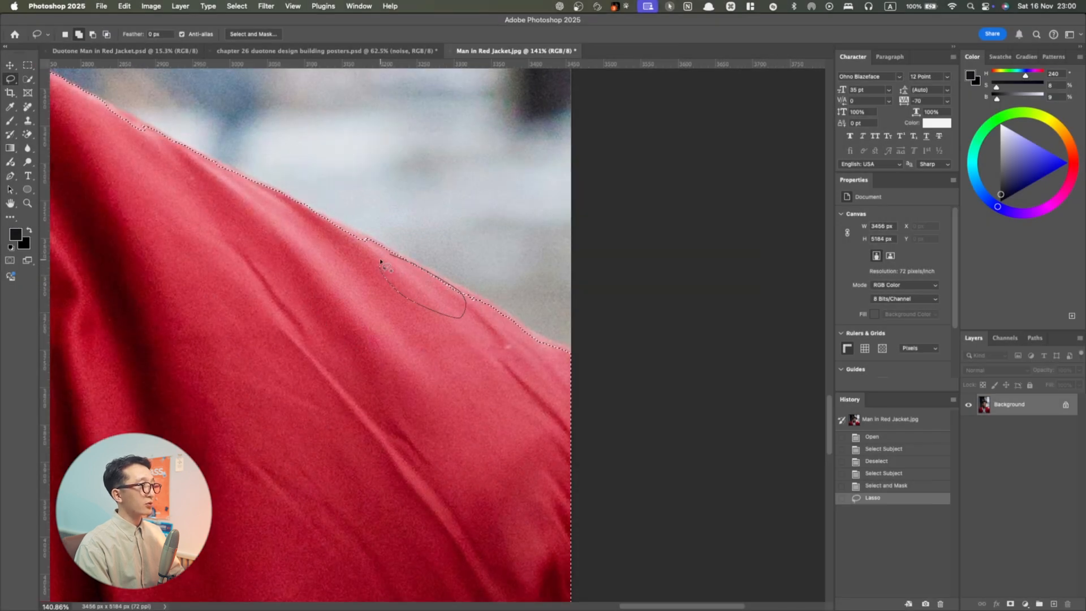
pyautogui.moveTo(380, 262); pyautogui.dragTo(412, 270)
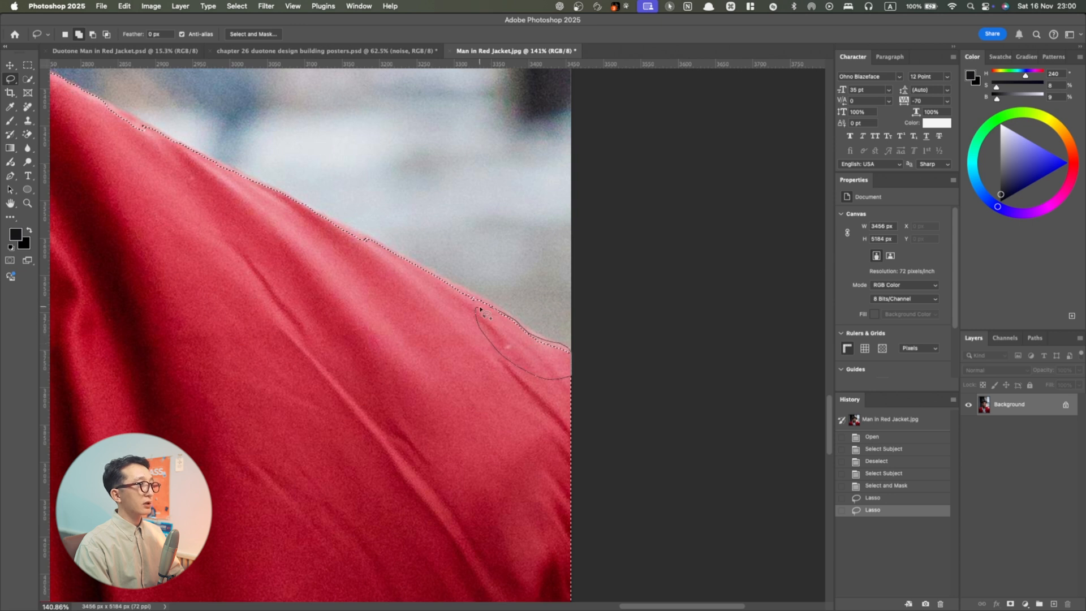
pyautogui.moveTo(493, 308); pyautogui.dragTo(487, 311)
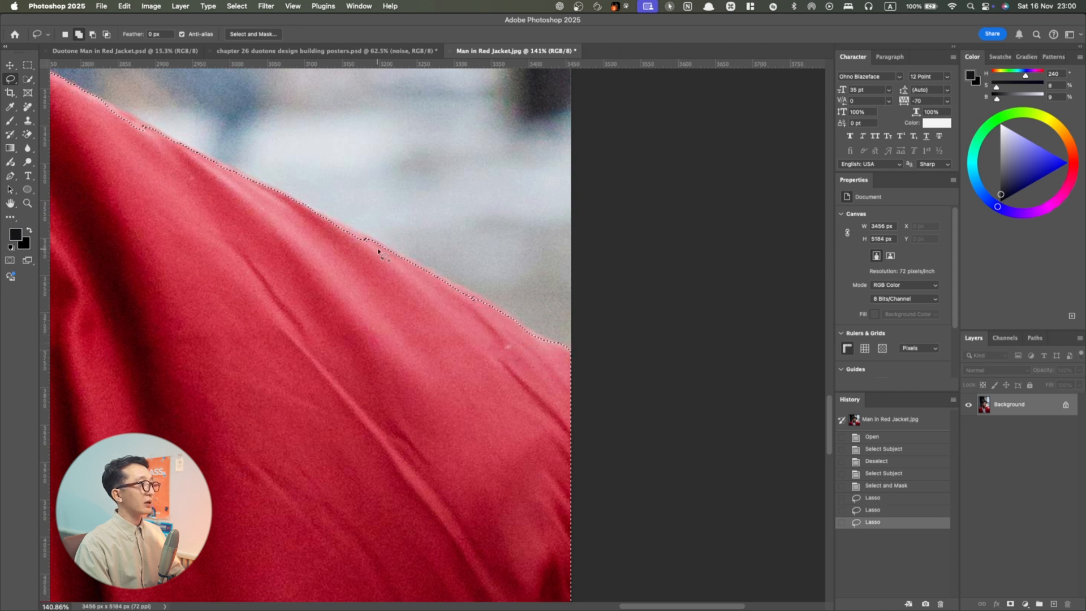
pyautogui.moveTo(324, 227); pyautogui.dragTo(340, 237)
# Add the missed lower part of the man's earring beside the dark background to the selection with the Lasso tool
pyautogui.scroll(-10, 339, 237)
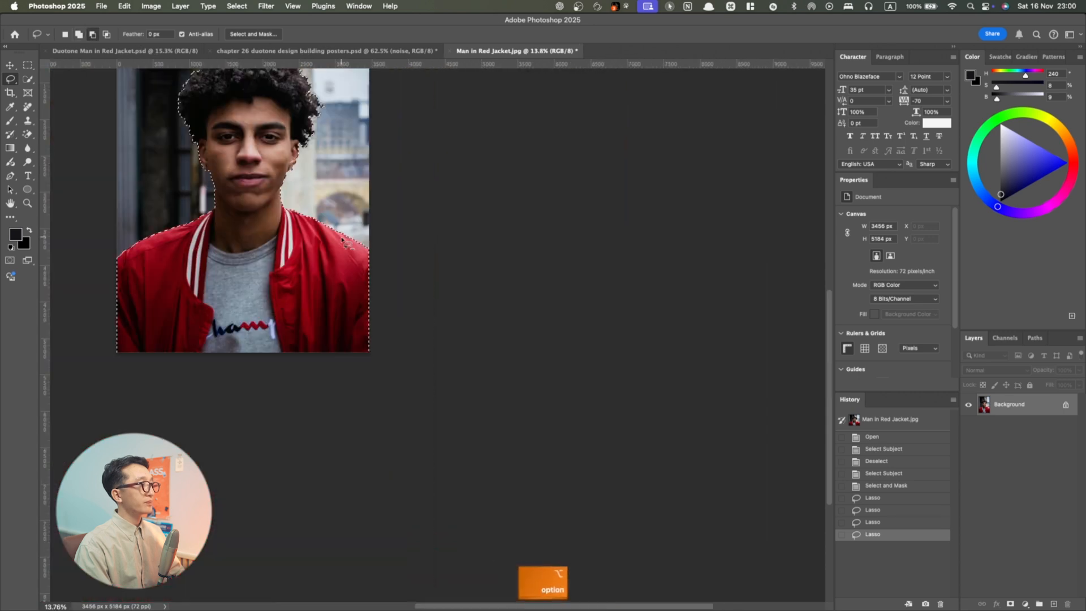
pyautogui.press('z')
pyautogui.moveTo(195, 172); pyautogui.dragTo(343, 211)
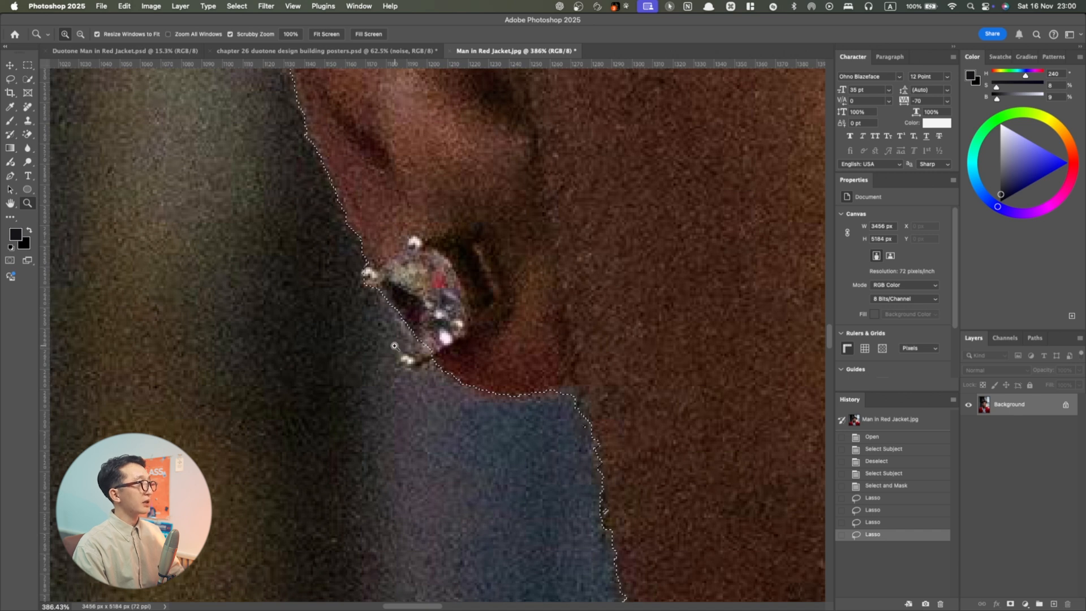
pyautogui.click(9, 78)
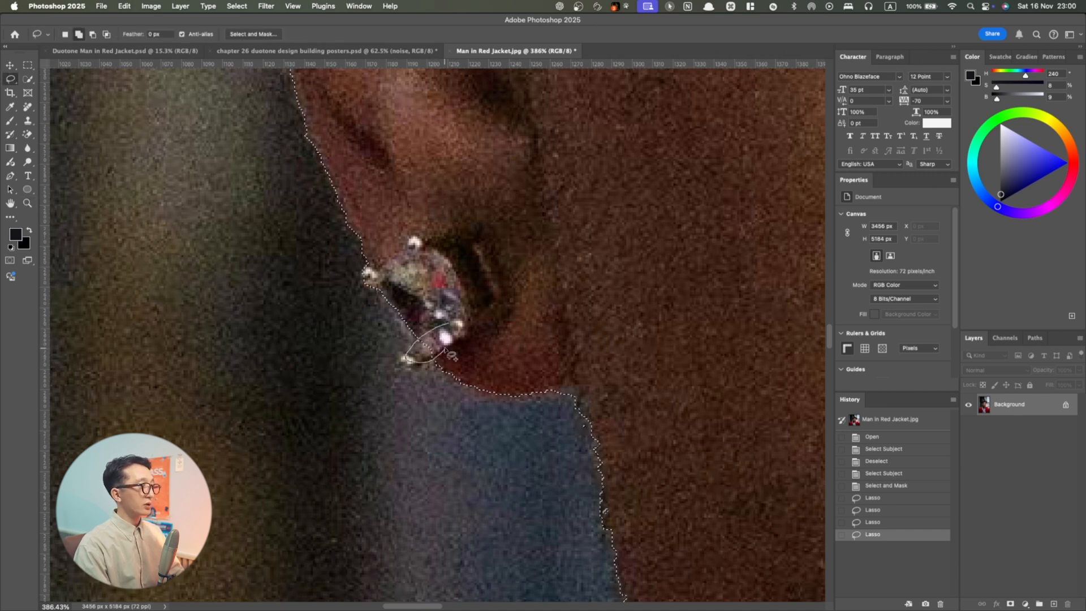
pyautogui.moveTo(446, 354); pyautogui.dragTo(446, 341)
# Copy the selected man onto a new layer and hide the Background layer
pyautogui.press('super+0')
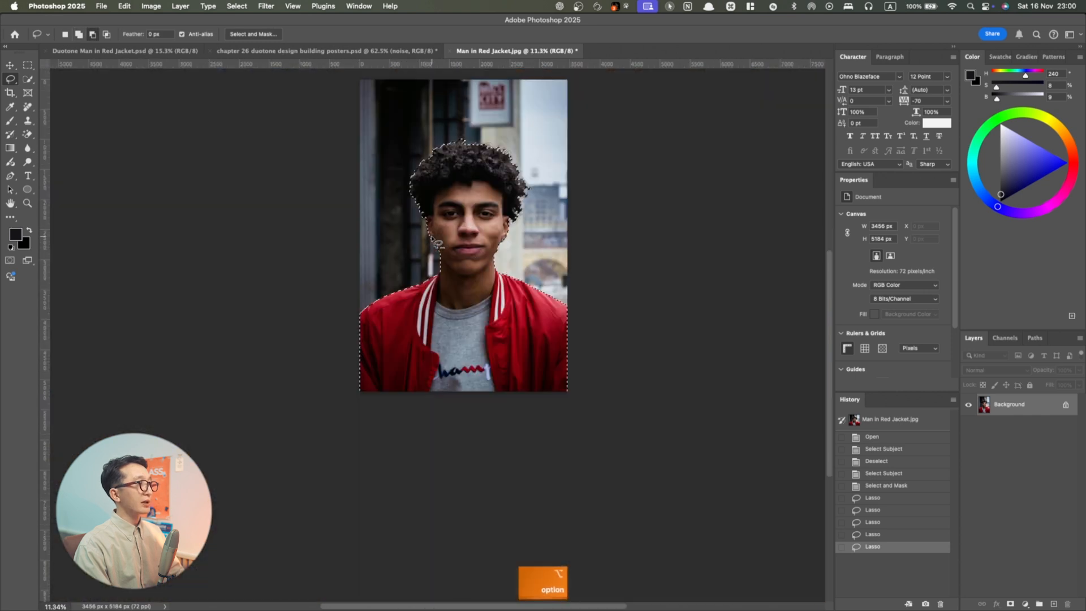
pyautogui.press('shift')
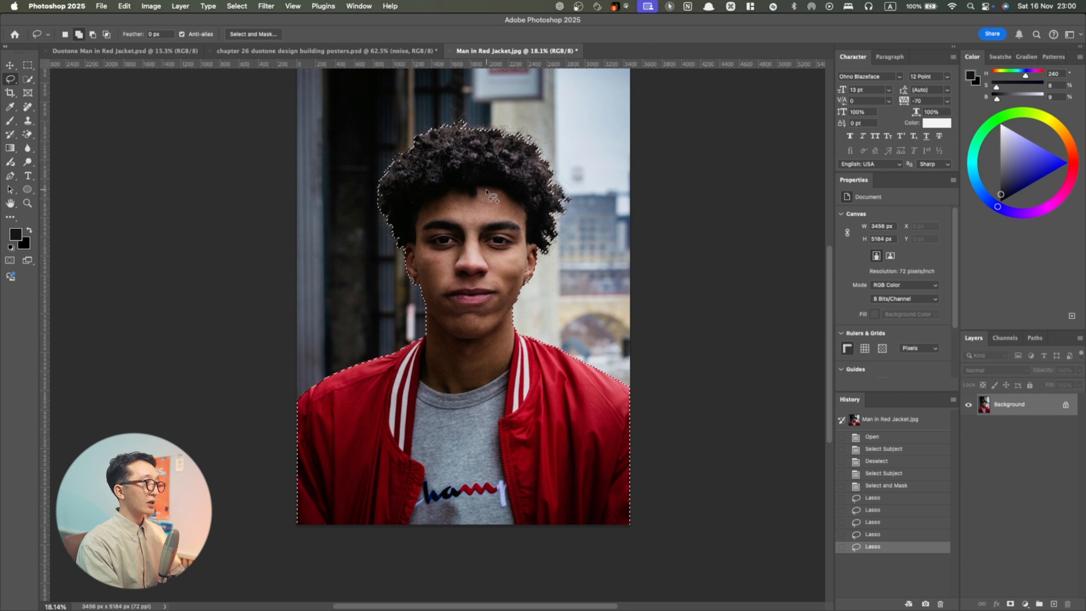
pyautogui.press('super+j')
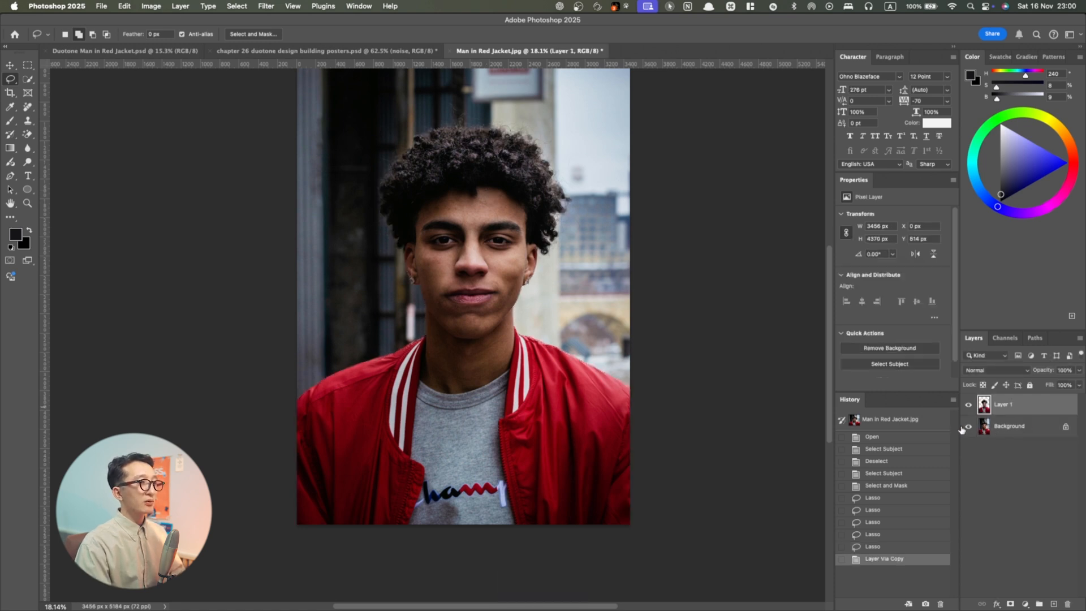
pyautogui.click(968, 427)
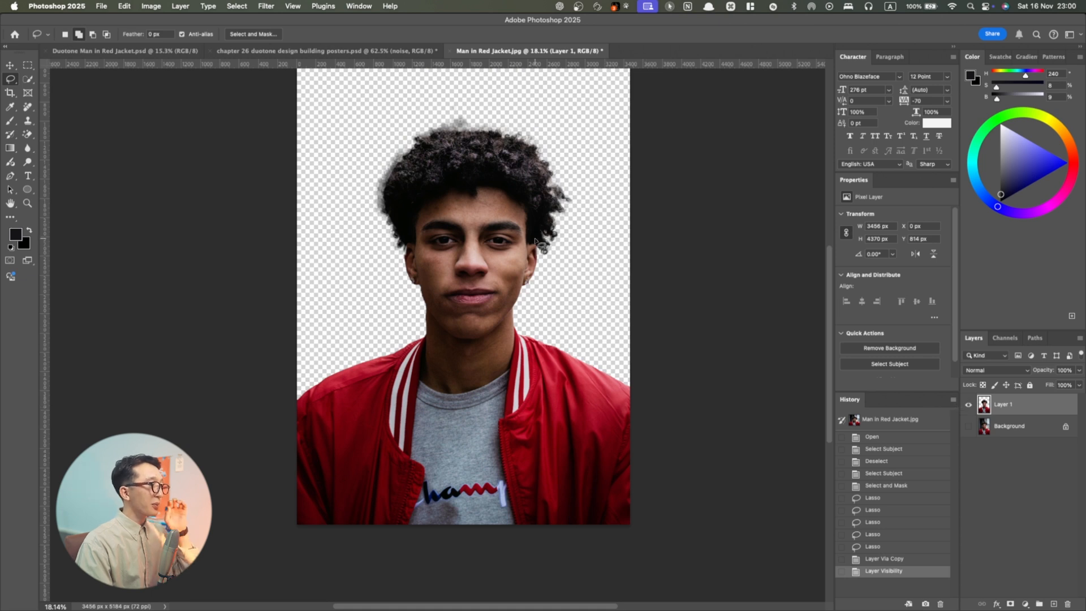
# Undo hiding the Background and copying the man, and turn his active selection into a layer mask on the photo layer
pyautogui.press('super+z')
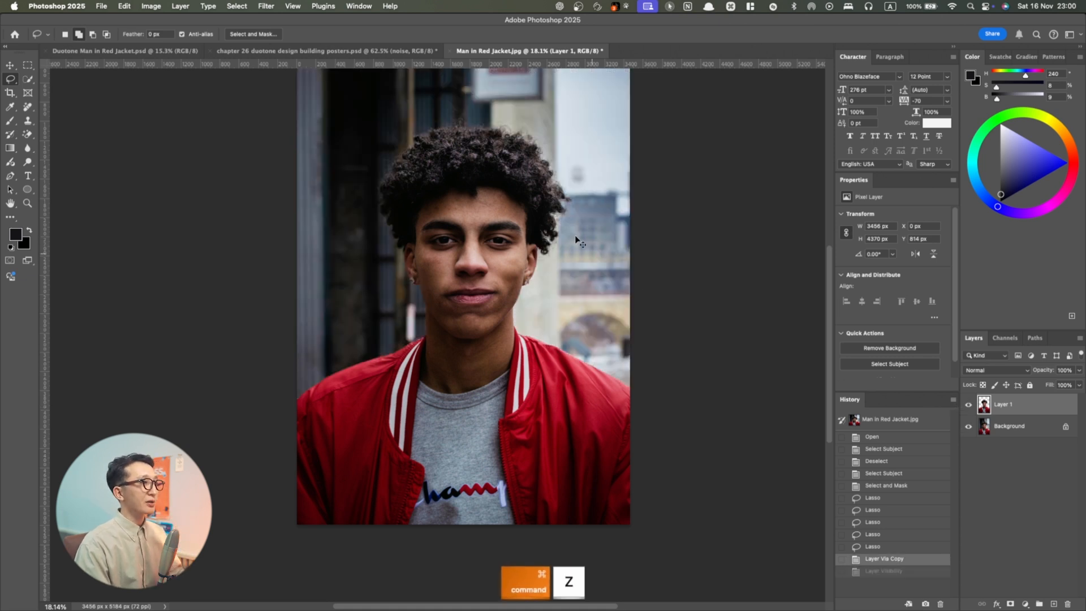
pyautogui.press('super+z')
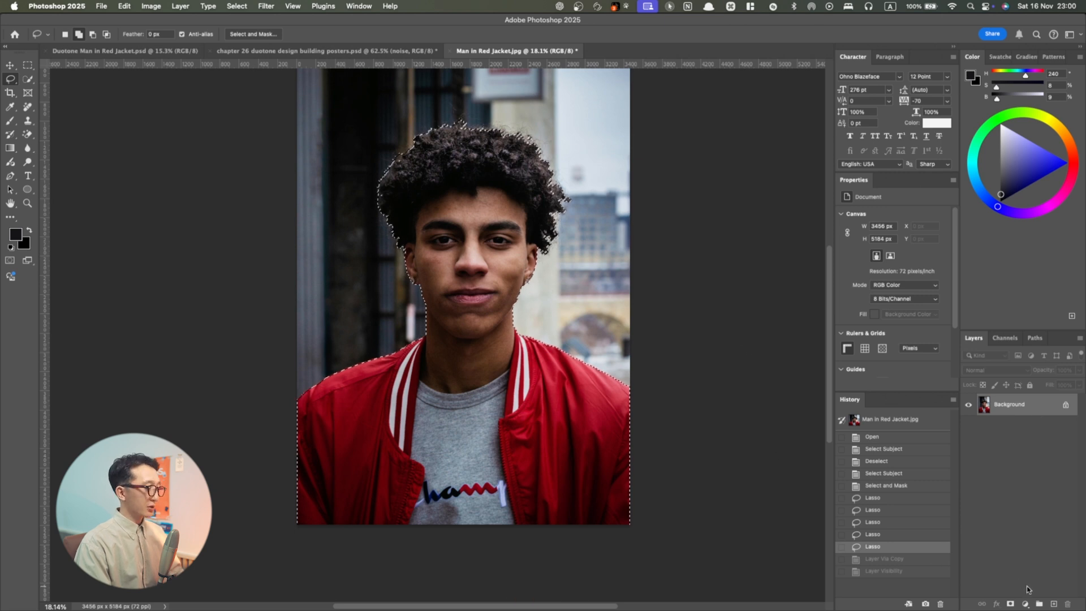
pyautogui.press('super+m')
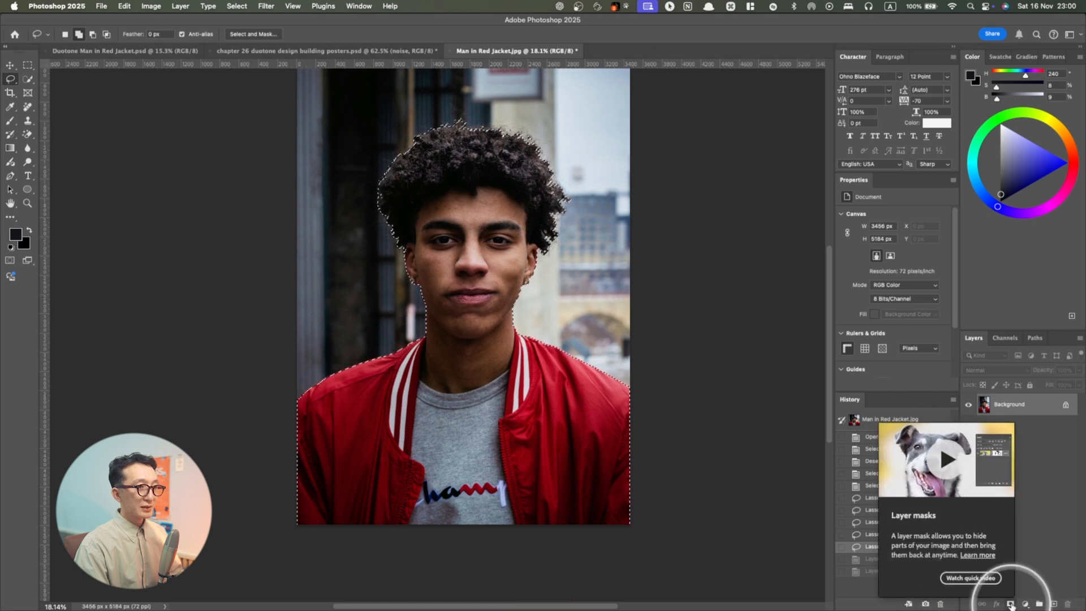
pyautogui.click(1011, 604)
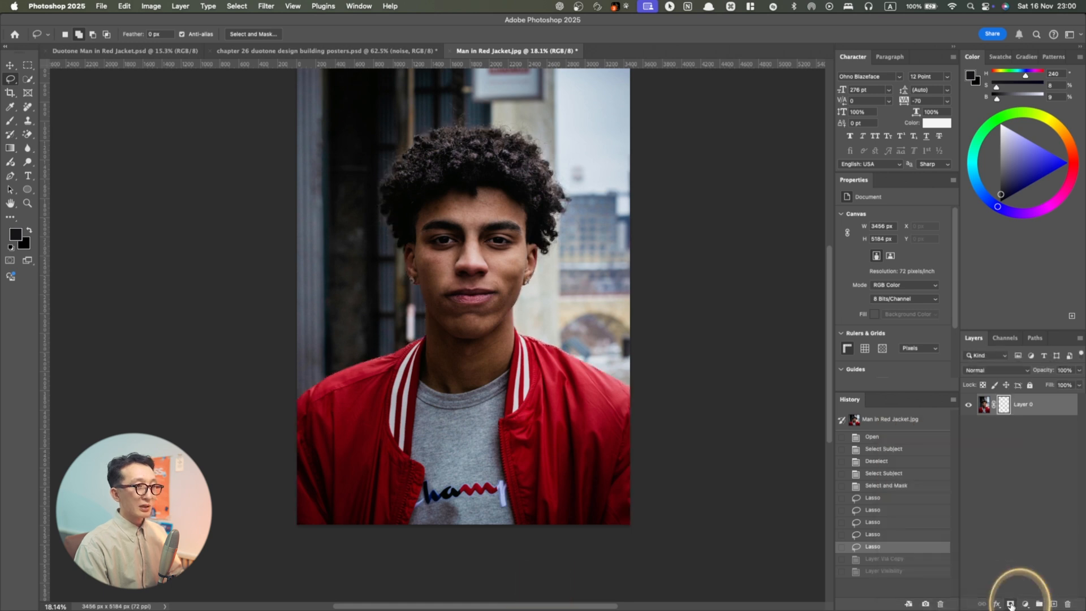
pyautogui.scroll(4, 406, 162)
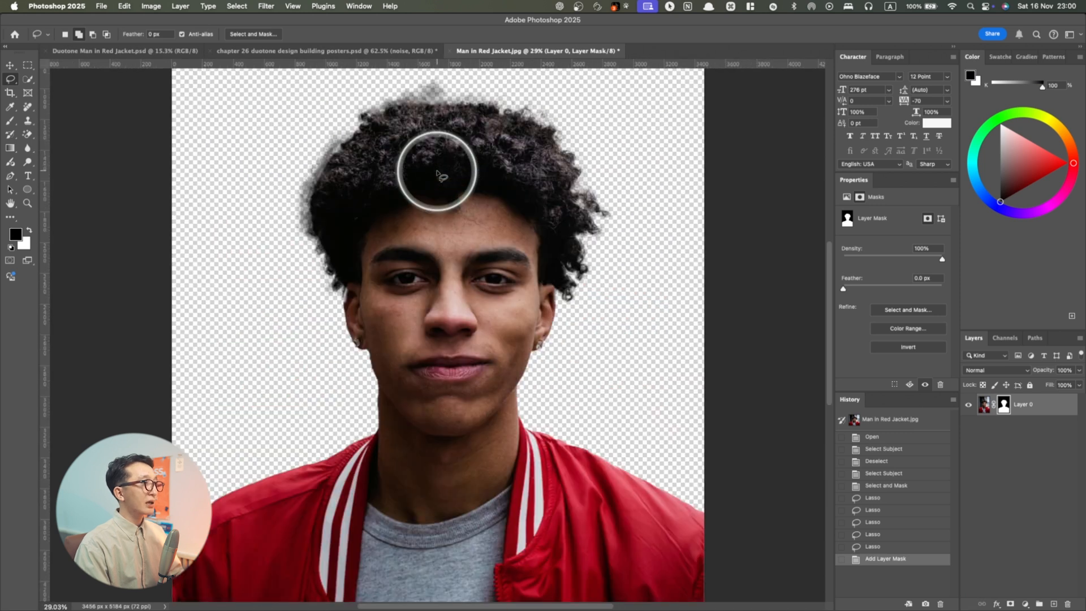
pyautogui.scroll(-4, 443, 164)
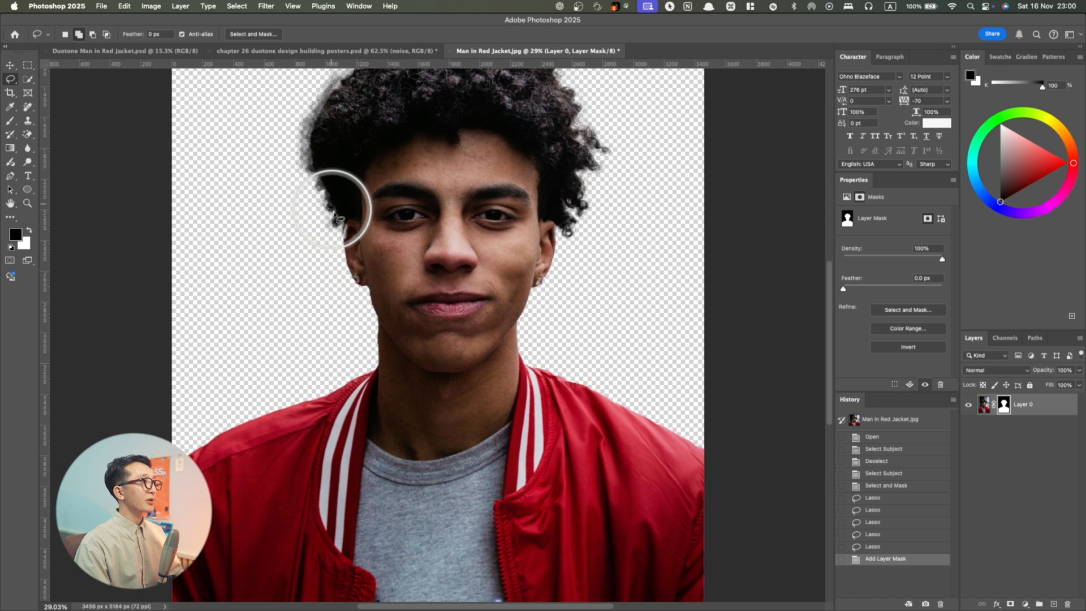
# Brush black across the man's face on the layer mask to hide it, and white over his face and background to restore them
pyautogui.hotkey('alt', '1')
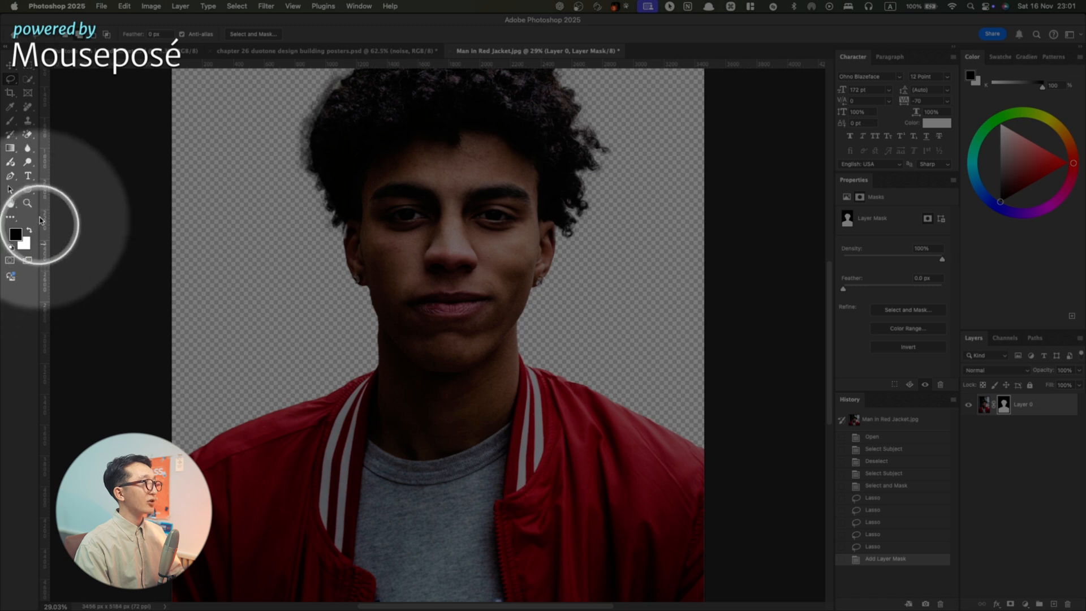
pyautogui.click(11, 121)
pyautogui.moveTo(372, 258); pyautogui.dragTo(234, 302)
pyautogui.moveTo(311, 279)
pyautogui.mouseDown()
pyautogui.moveTo(412, 235)
pyautogui.moveTo(481, 229)
pyautogui.mouseUp()
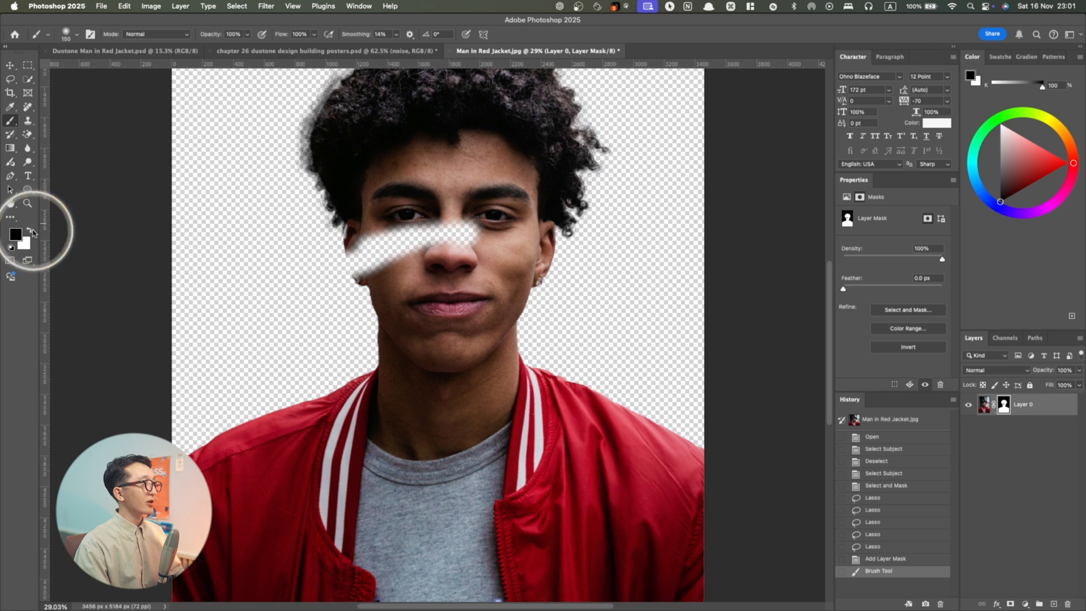
pyautogui.click(30, 230)
pyautogui.moveTo(478, 229)
pyautogui.mouseDown()
pyautogui.moveTo(392, 250)
pyautogui.moveTo(422, 238)
pyautogui.moveTo(363, 257)
pyautogui.moveTo(339, 247)
pyautogui.moveTo(272, 295)
pyautogui.moveTo(297, 273)
pyautogui.moveTo(333, 337)
pyautogui.mouseUp()
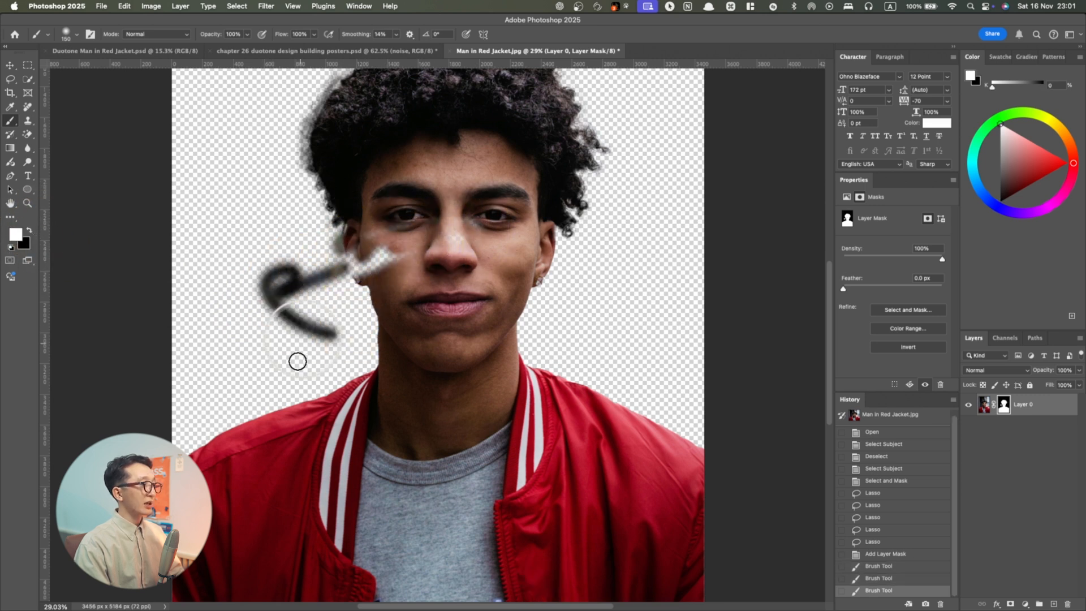
pyautogui.moveTo(195, 448); pyautogui.dragTo(348, 374)
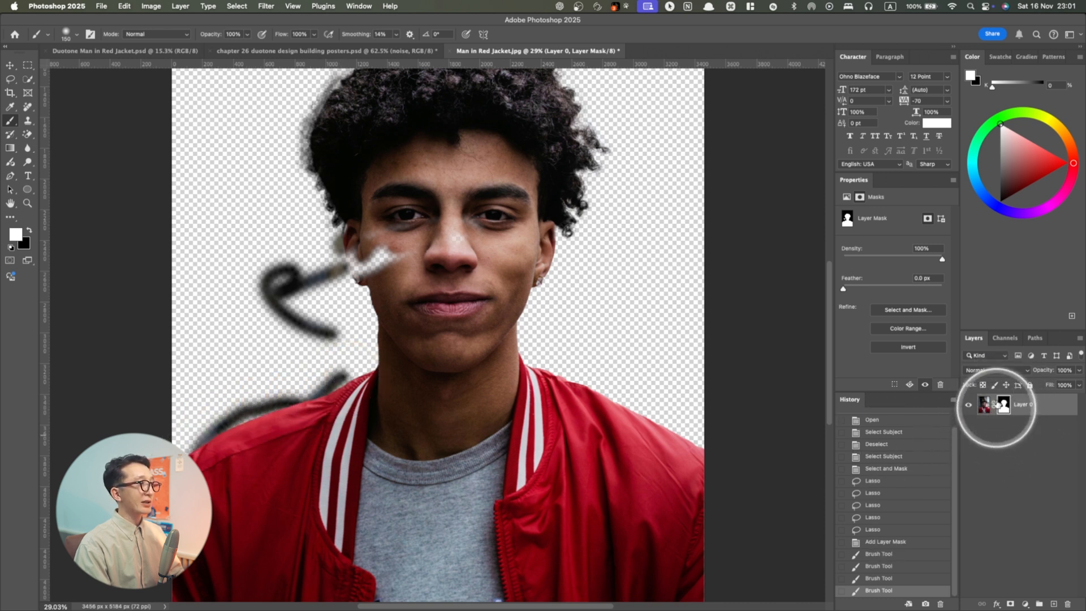
# Undo all the test brush strokes on the layer mask
pyautogui.press('super+z')
pyautogui.press('super+z')
pyautogui.press('super+z')
pyautogui.press('super+z')
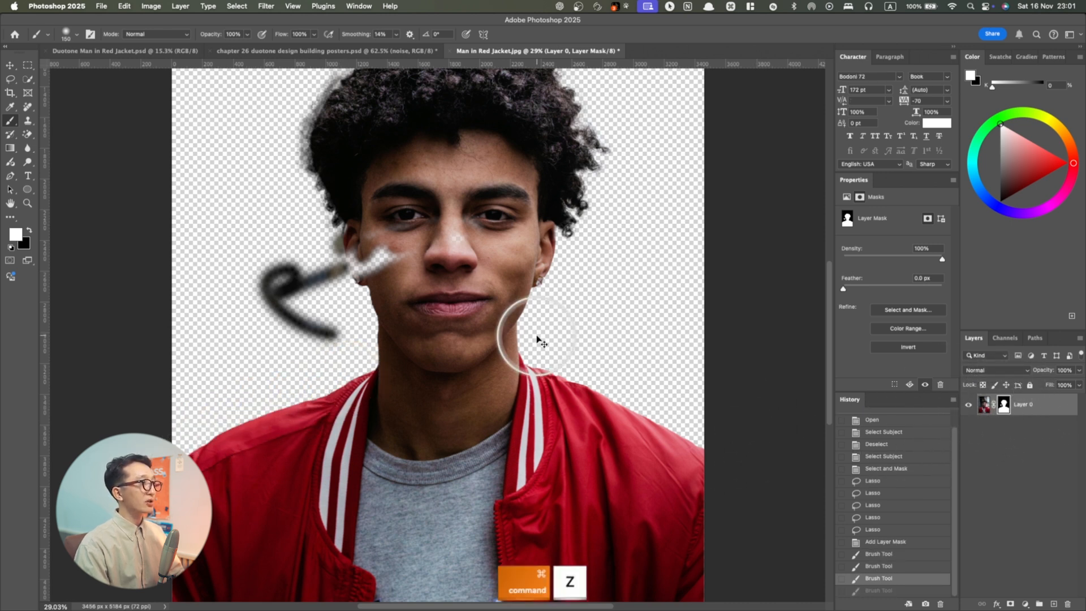
pyautogui.click(1010, 418)
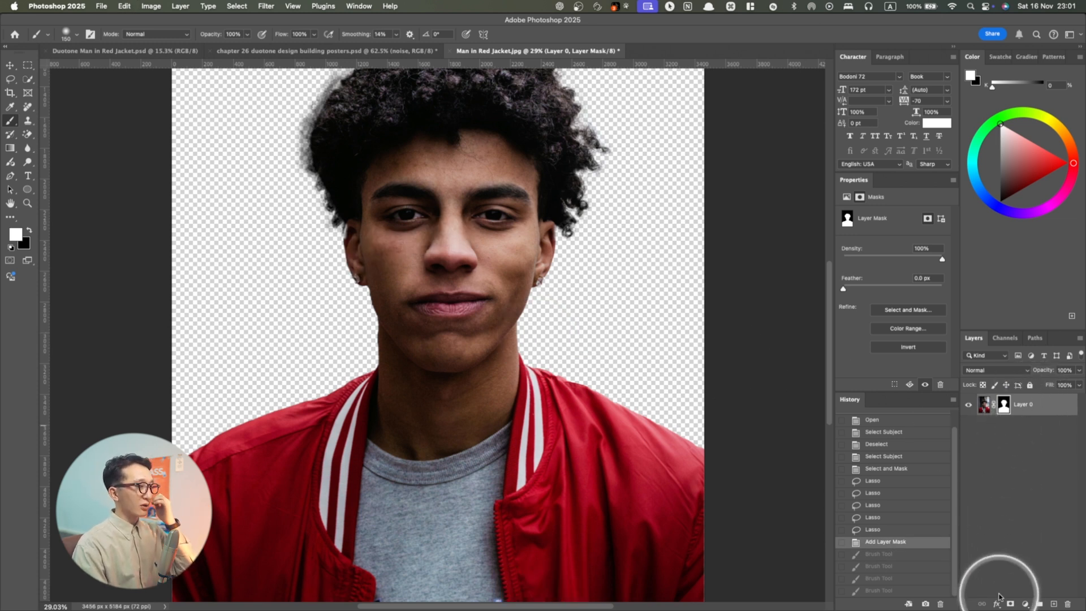
# Add a Solid Color fill layer in periwinkle blue (7070ff) and move it beneath the masked man's layer
pyautogui.scroll(-1, 497, 217)
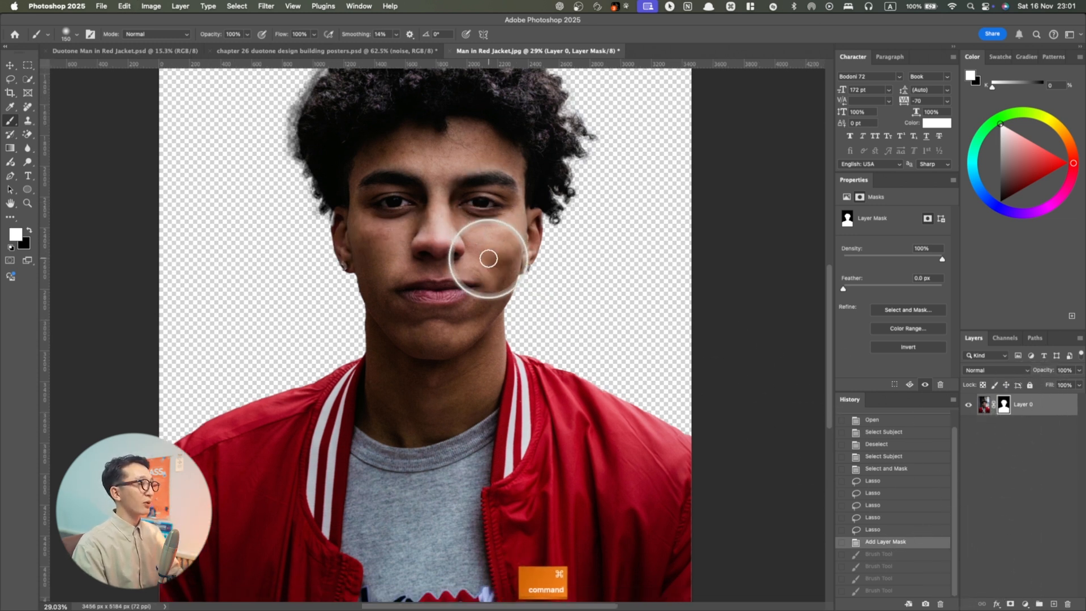
pyautogui.scroll(-3, 461, 264)
pyautogui.scroll(2, 456, 255)
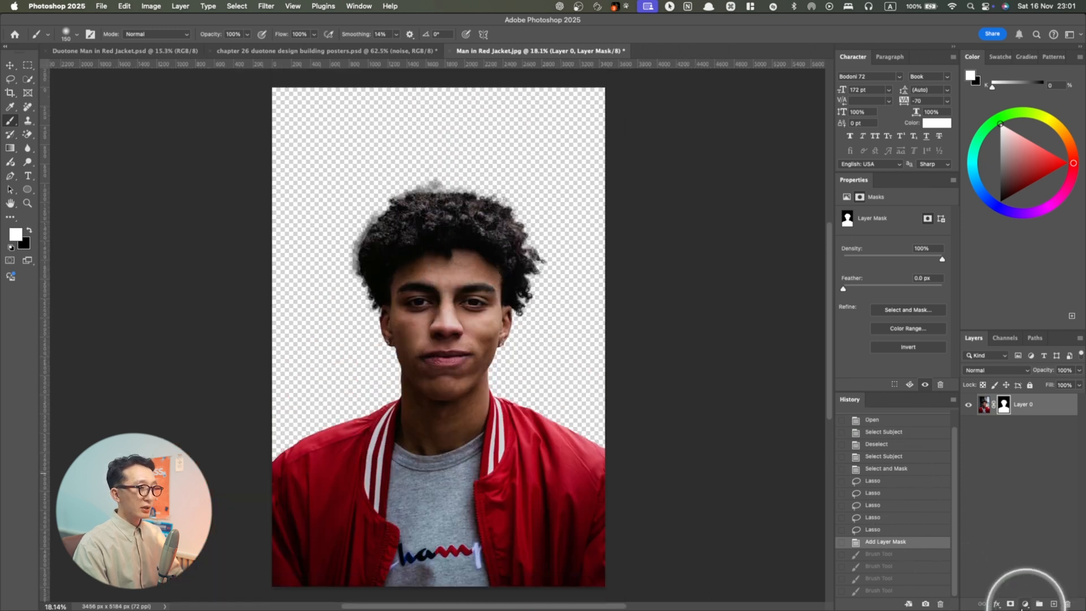
pyautogui.press('alt')
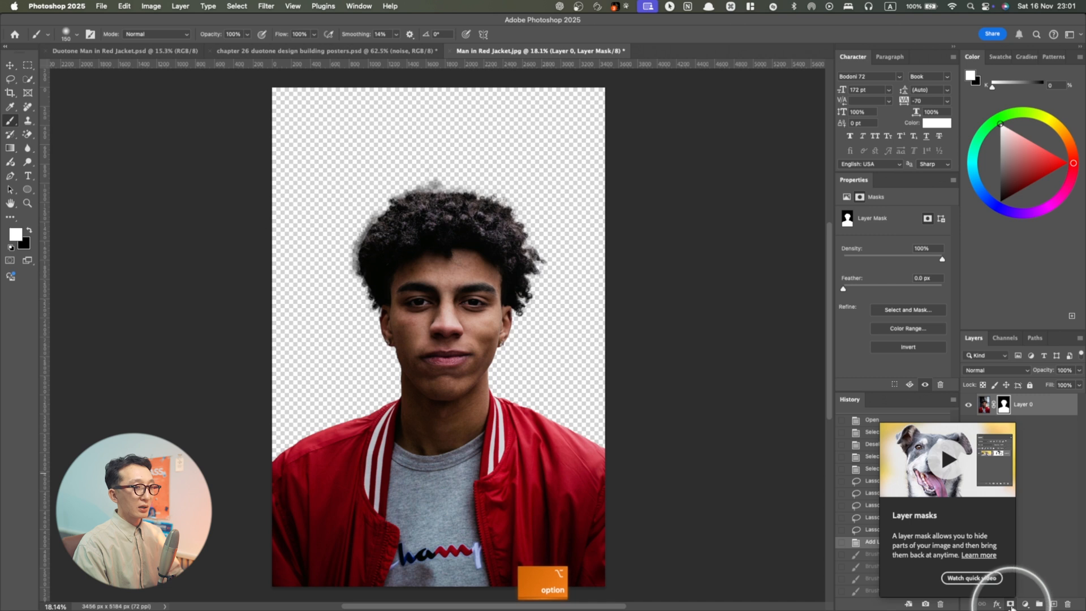
pyautogui.press('ctrl')
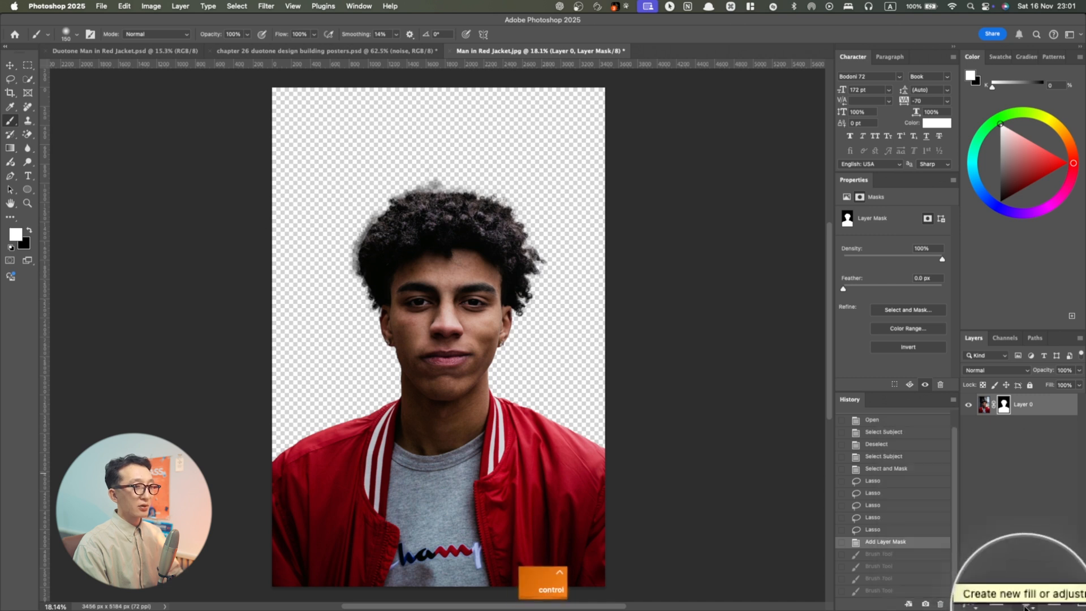
pyautogui.click(1025, 607)
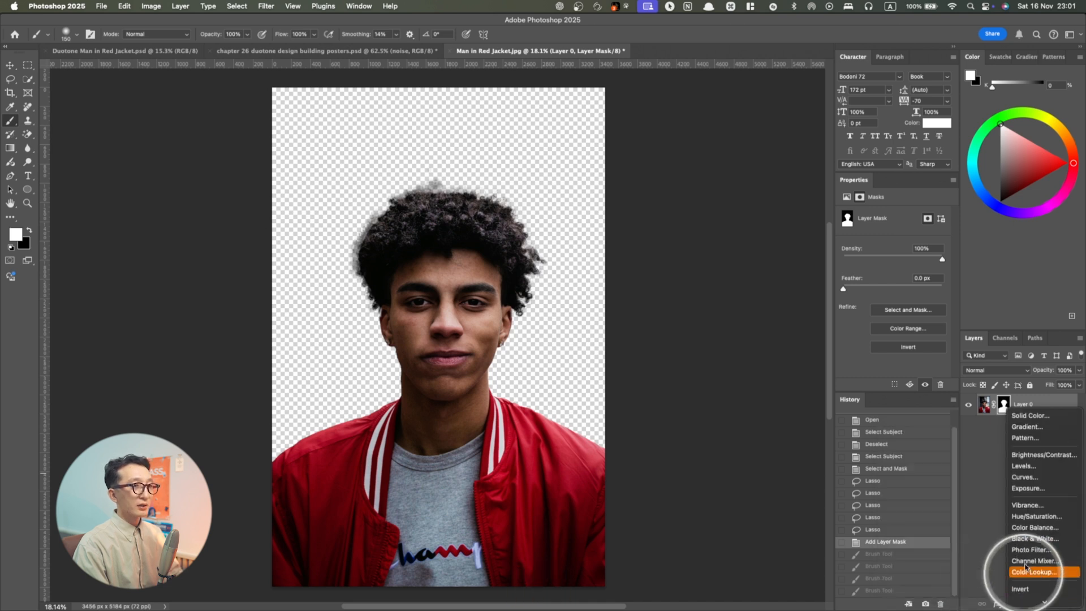
pyautogui.click(1030, 416)
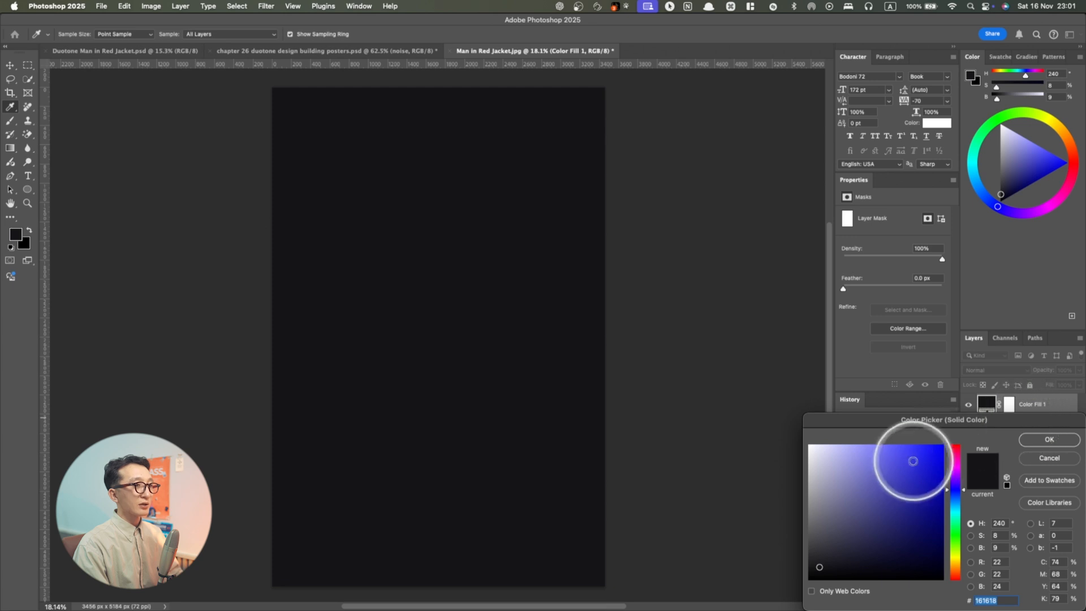
pyautogui.moveTo(857, 447); pyautogui.dragTo(885, 440)
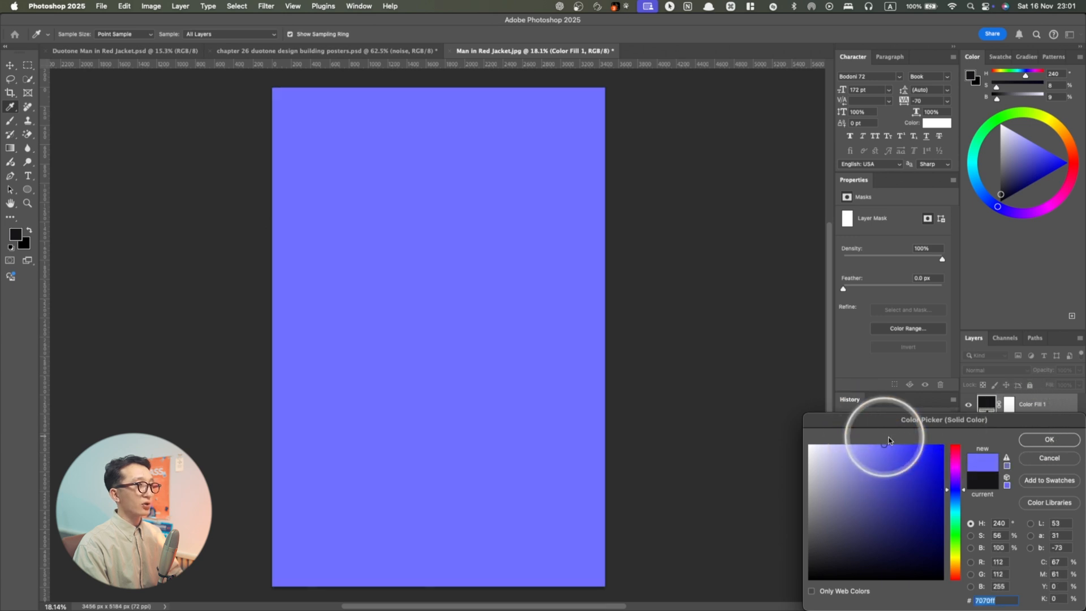
pyautogui.click(1049, 439)
pyautogui.press('b')
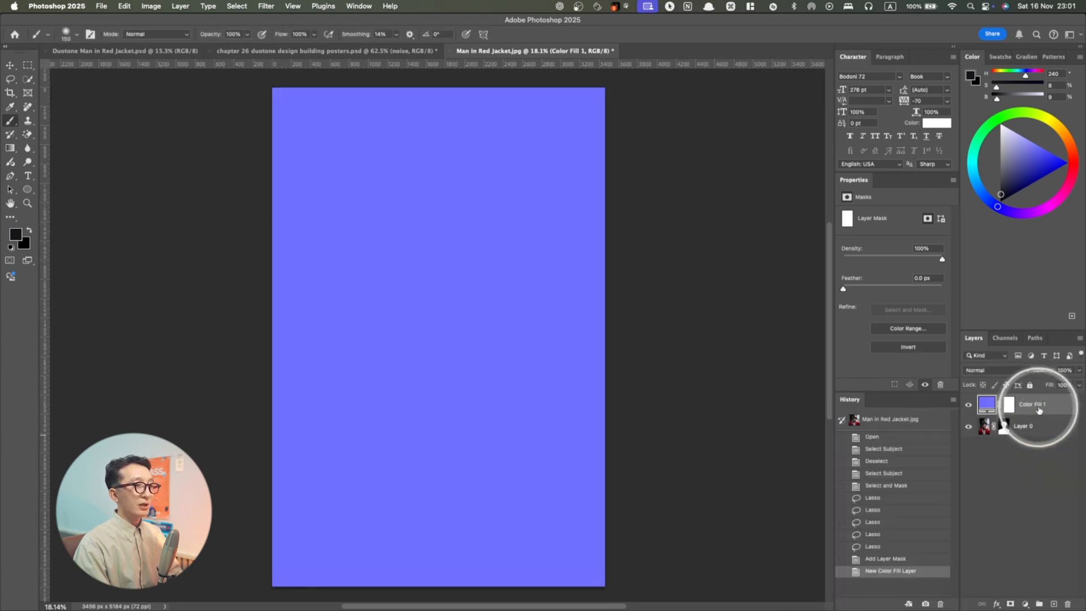
pyautogui.moveTo(1039, 410); pyautogui.dragTo(1039, 434)
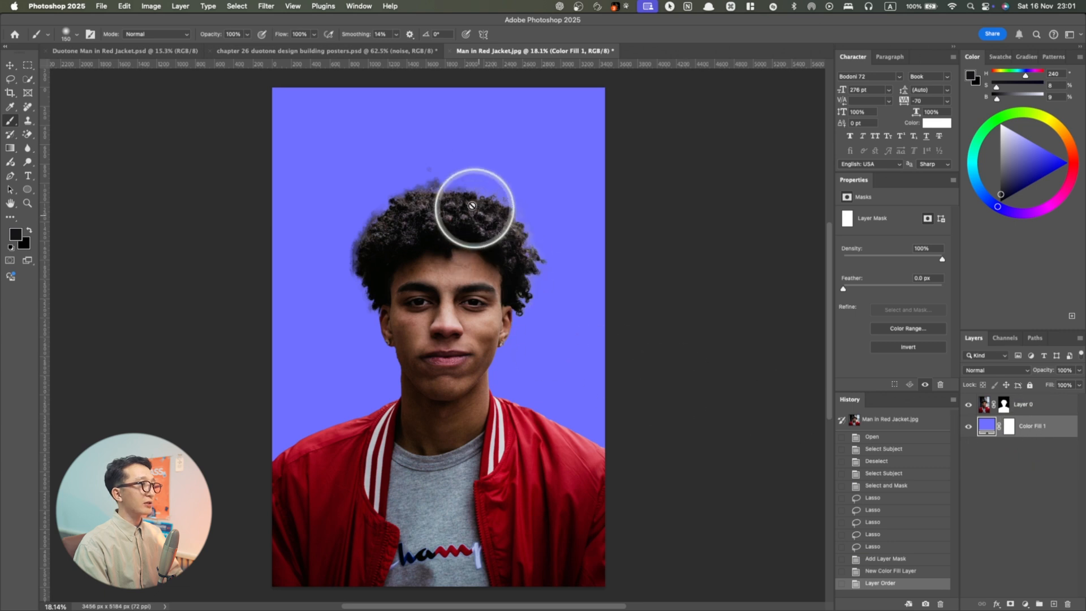
# Paint black on the man's layer mask to remove the stray dark smudge floating above his hair
pyautogui.click(1004, 405)
pyautogui.hscroll(-2, 425, 161)
pyautogui.hscroll(-1, 432, 160)
pyautogui.scroll(10, 466, 163)
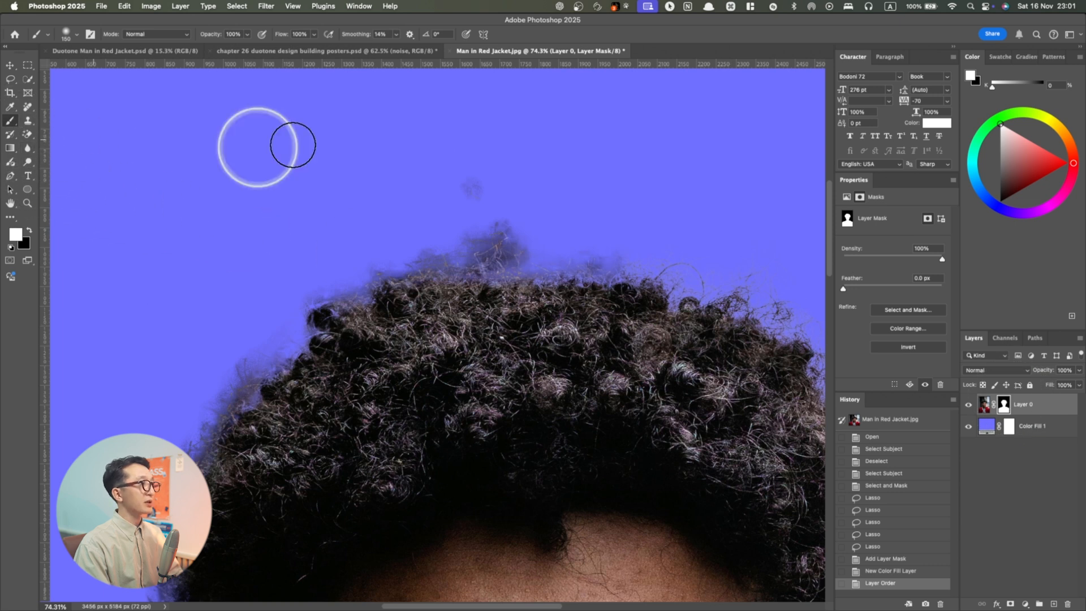
pyautogui.moveTo(453, 170)
pyautogui.mouseDown()
pyautogui.moveTo(438, 195)
pyautogui.moveTo(482, 181)
pyautogui.mouseUp()
pyautogui.press('super+z')
pyautogui.click(28, 230)
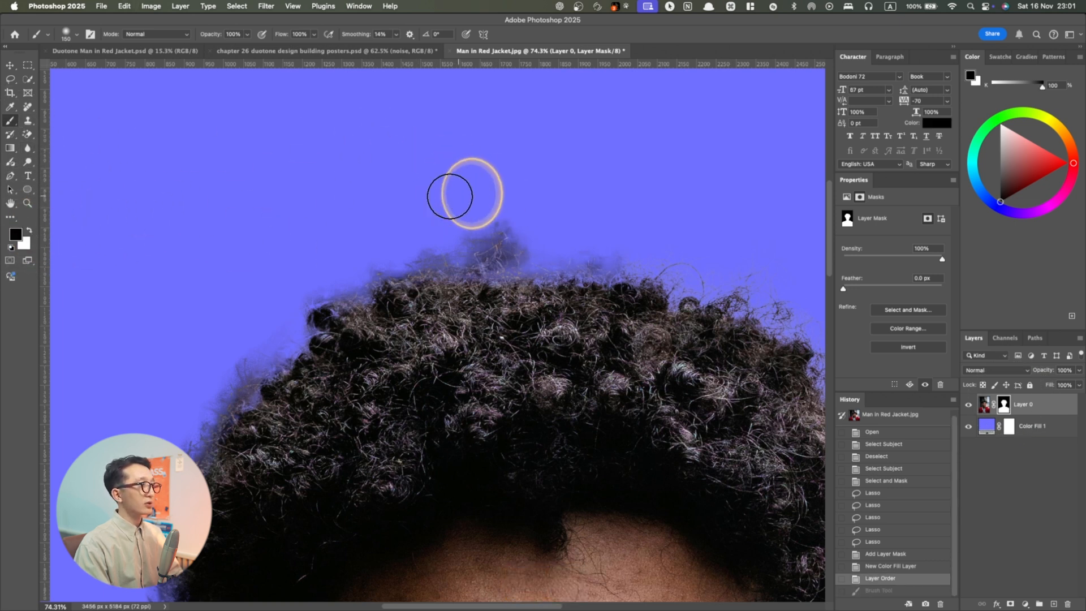
pyautogui.moveTo(514, 214); pyautogui.dragTo(504, 206)
# Add a Black & White adjustment layer above the man's layer
pyautogui.scroll(-6, 504, 205)
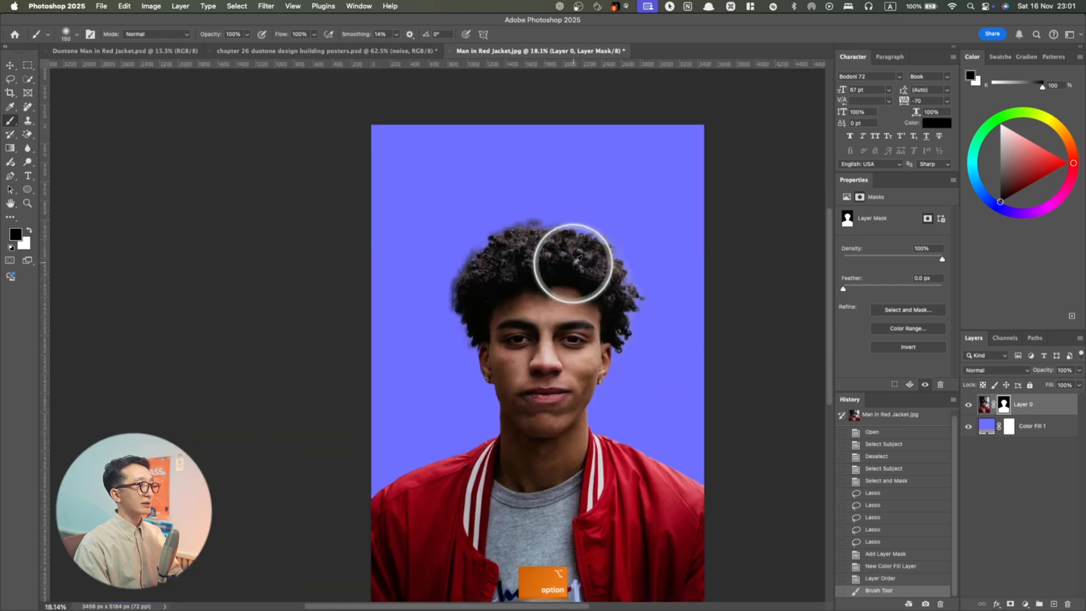
pyautogui.scroll(-2, 565, 323)
pyautogui.scroll(4, 570, 328)
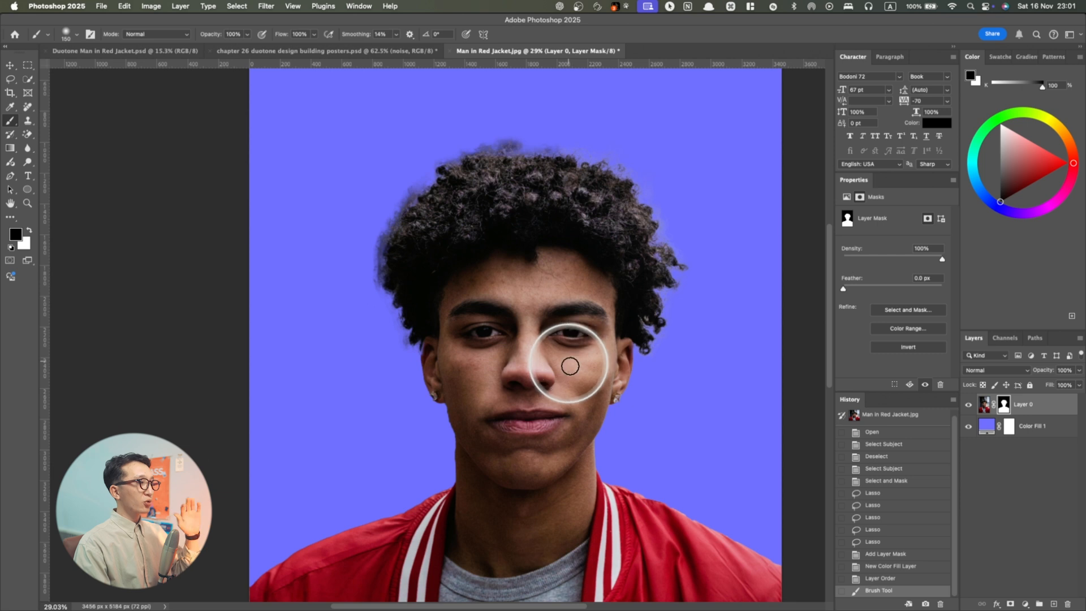
pyautogui.scroll(-3, 581, 340)
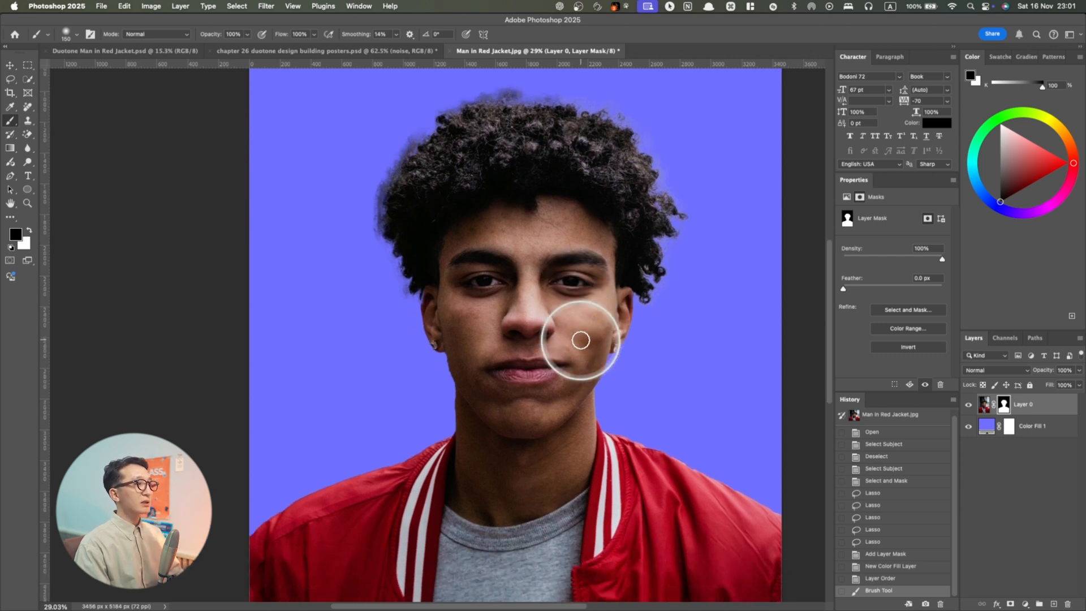
pyautogui.press('alt')
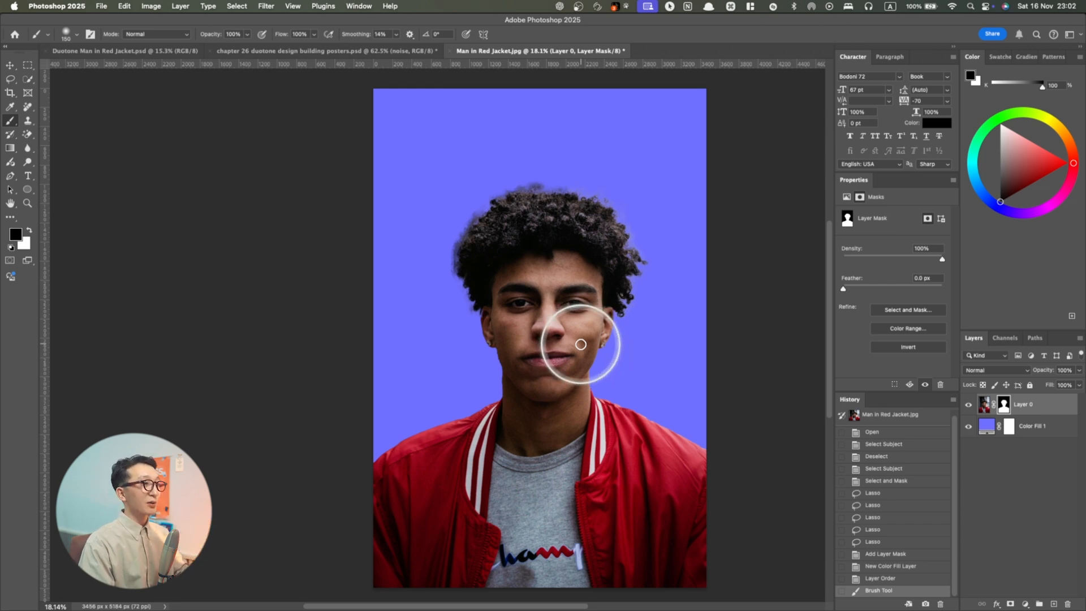
pyautogui.press('v')
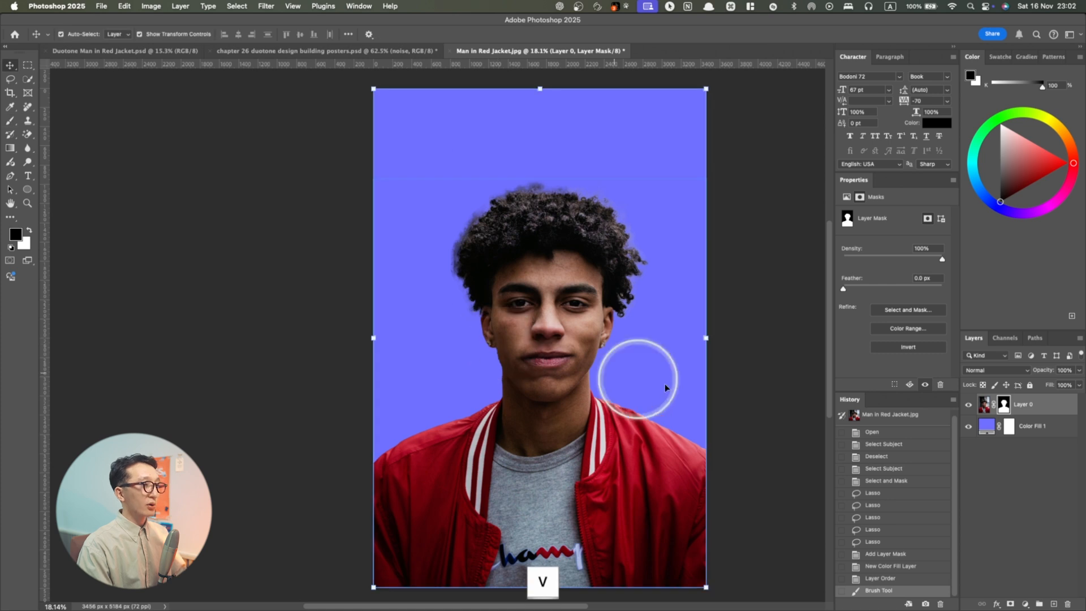
pyautogui.hscroll(5, 554, 339)
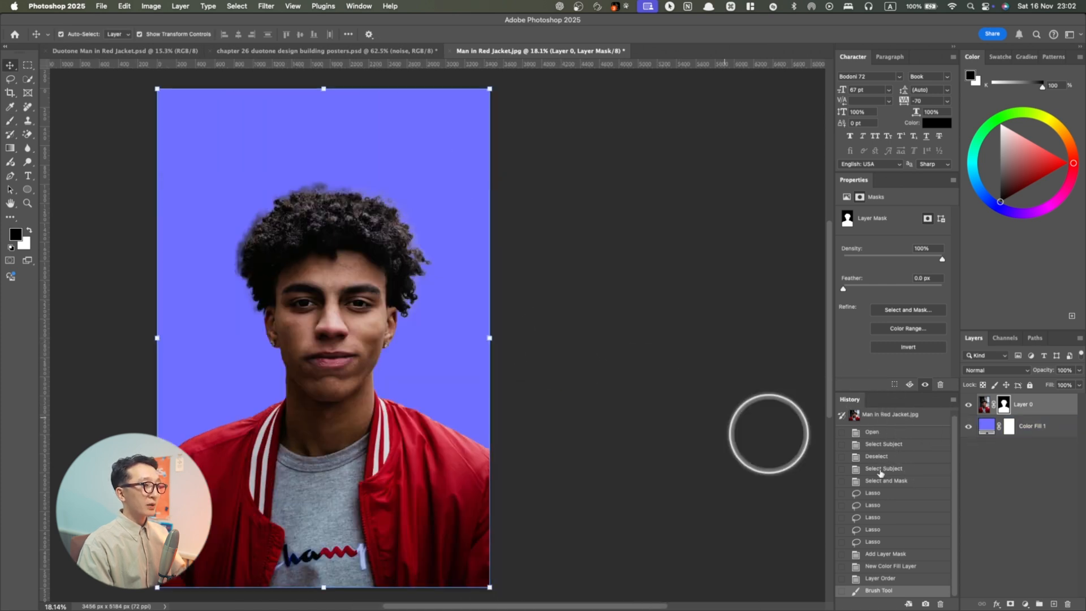
pyautogui.click(1025, 604)
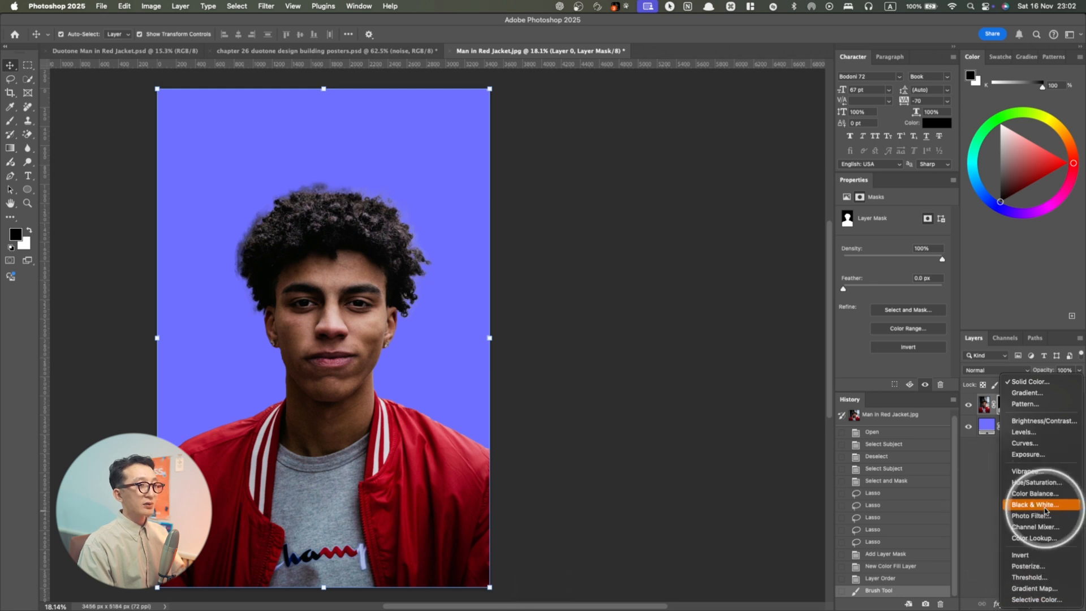
pyautogui.click(1044, 508)
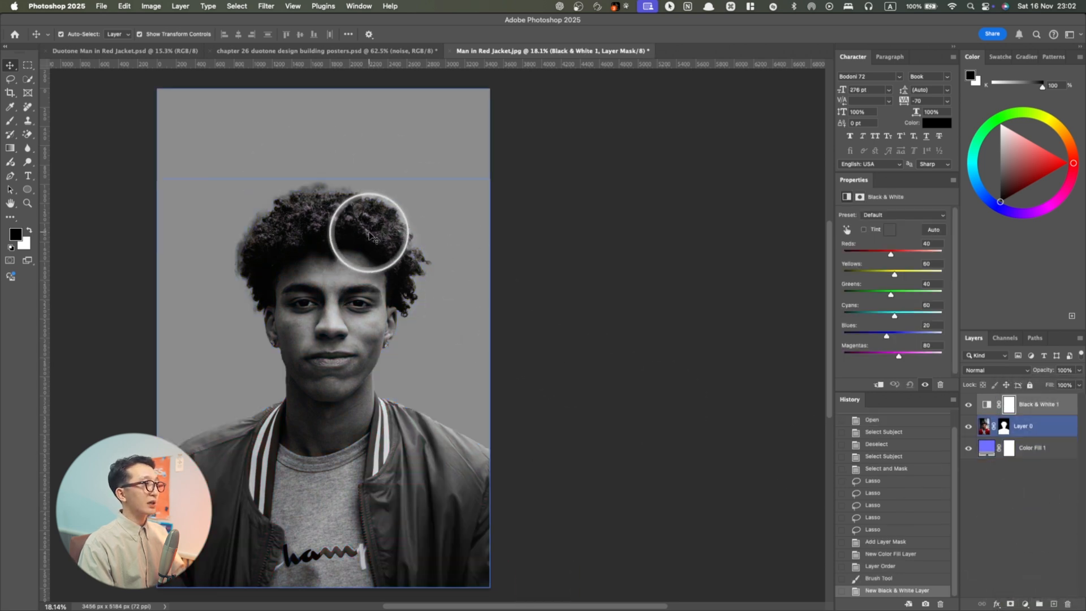
# Clip the Black & White adjustment to the man's layer so it affects only him and not the color fill
pyautogui.hscroll(-5, 374, 232)
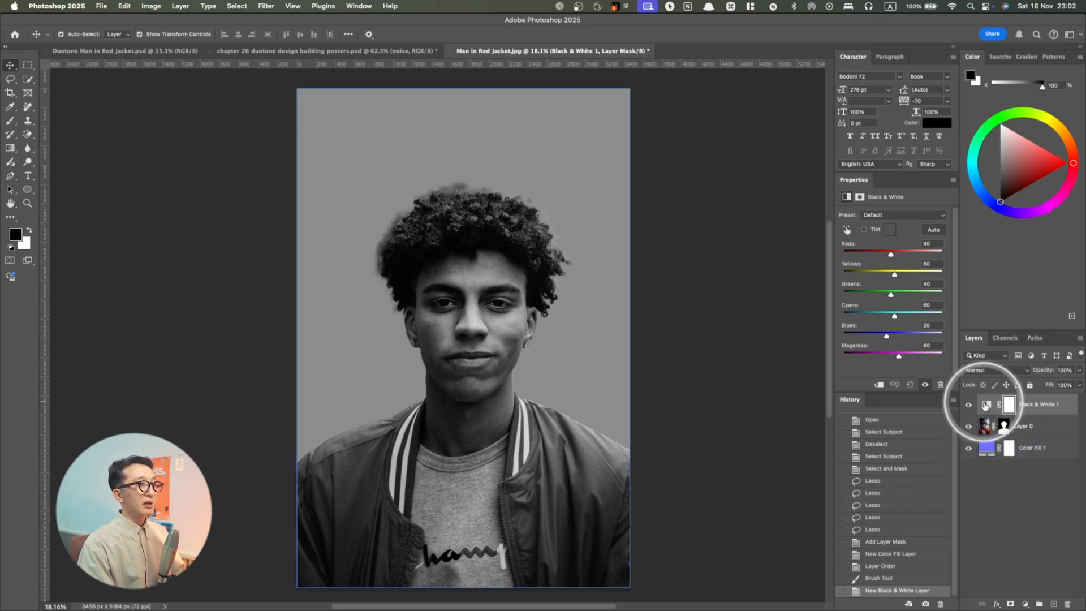
pyautogui.press('super')
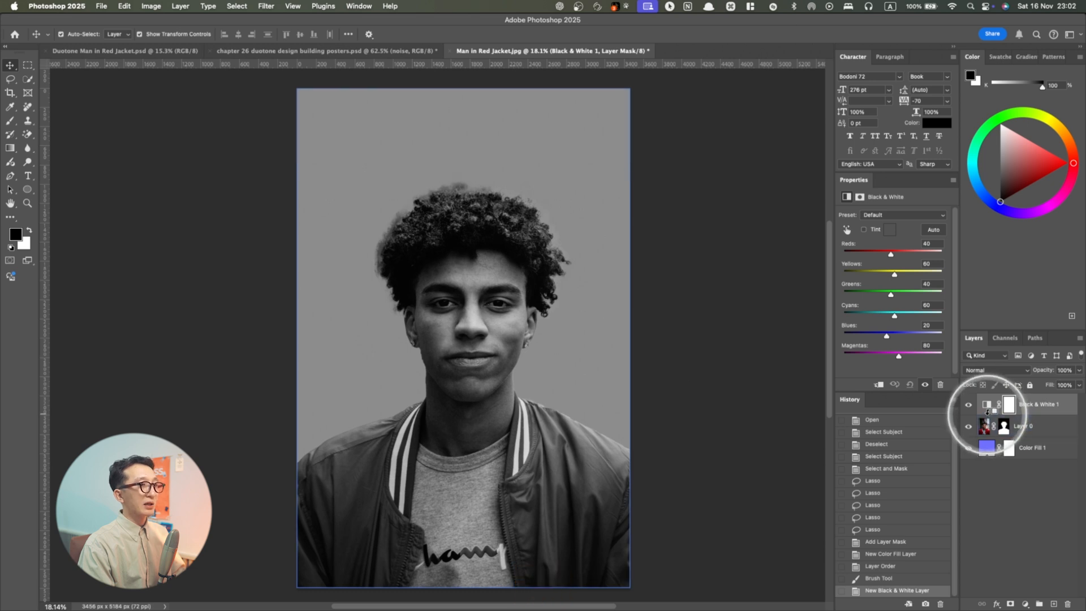
pyautogui.keyDown('alt'); pyautogui.click(987, 413); pyautogui.keyUp('alt')
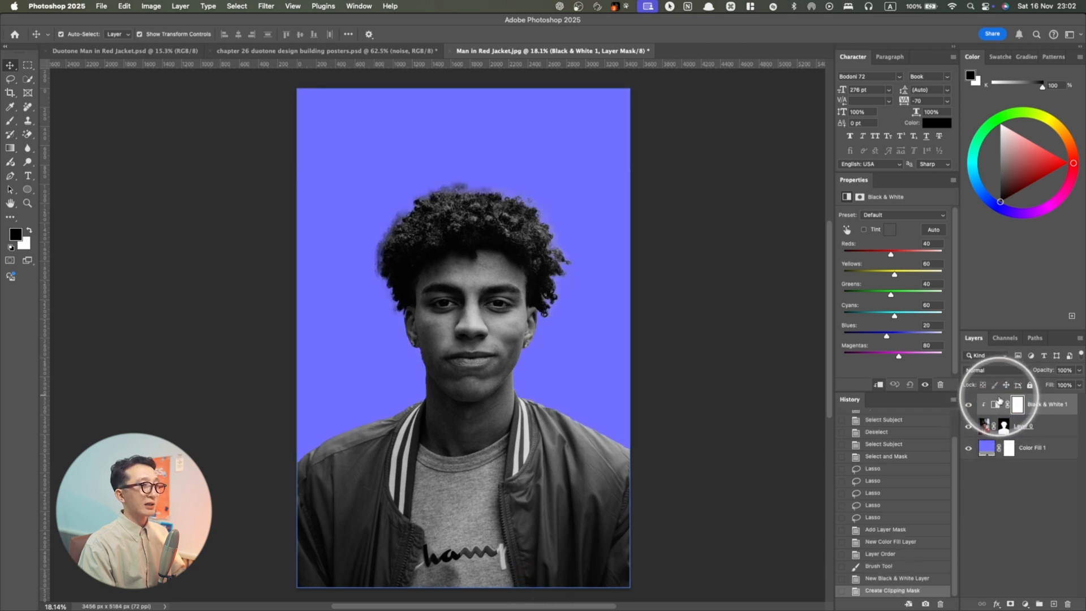
pyautogui.click(460, 245)
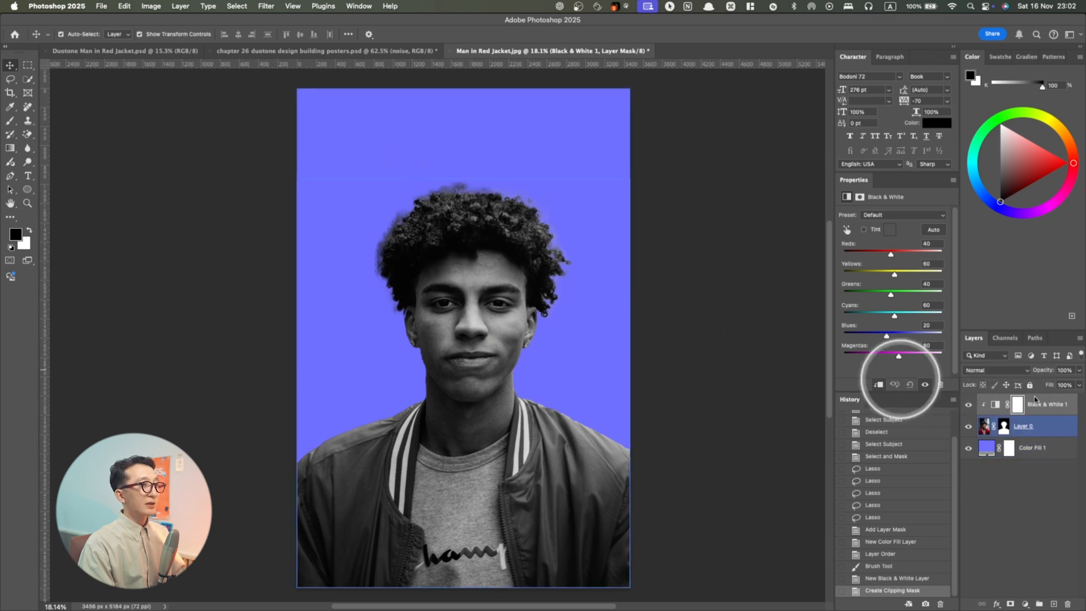
# Set the Black & White adjustment to Reds 145, Yellows 153, Greens 6, Cyans 86, Blues 33 and Magentas 113
pyautogui.click(996, 407)
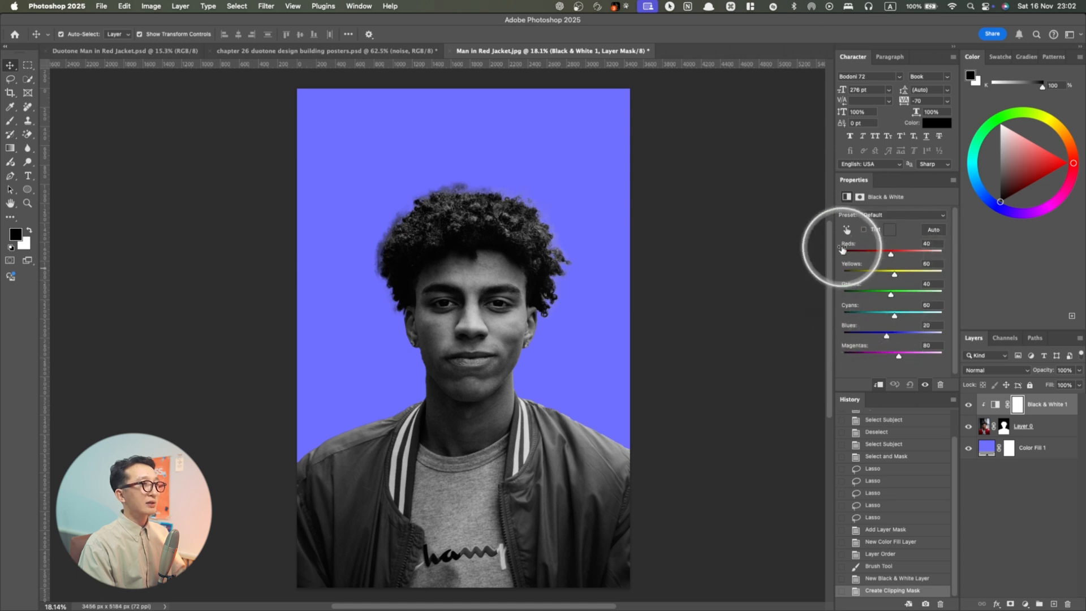
pyautogui.moveTo(893, 255); pyautogui.dragTo(920, 269)
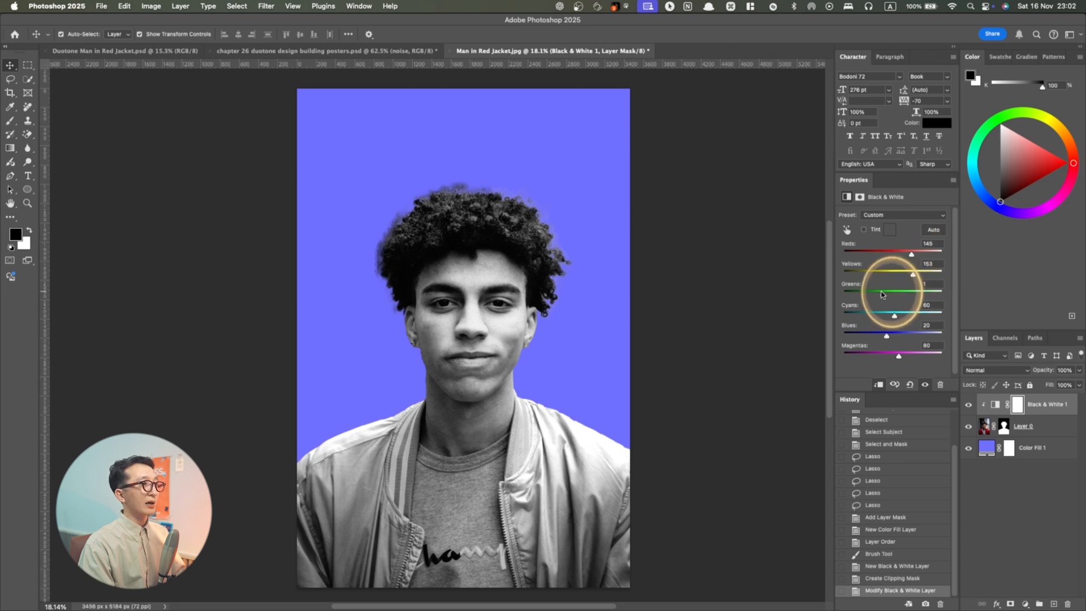
pyautogui.moveTo(884, 295); pyautogui.dragTo(885, 294)
pyautogui.click(431, 286)
pyautogui.moveTo(894, 315); pyautogui.dragTo(905, 358)
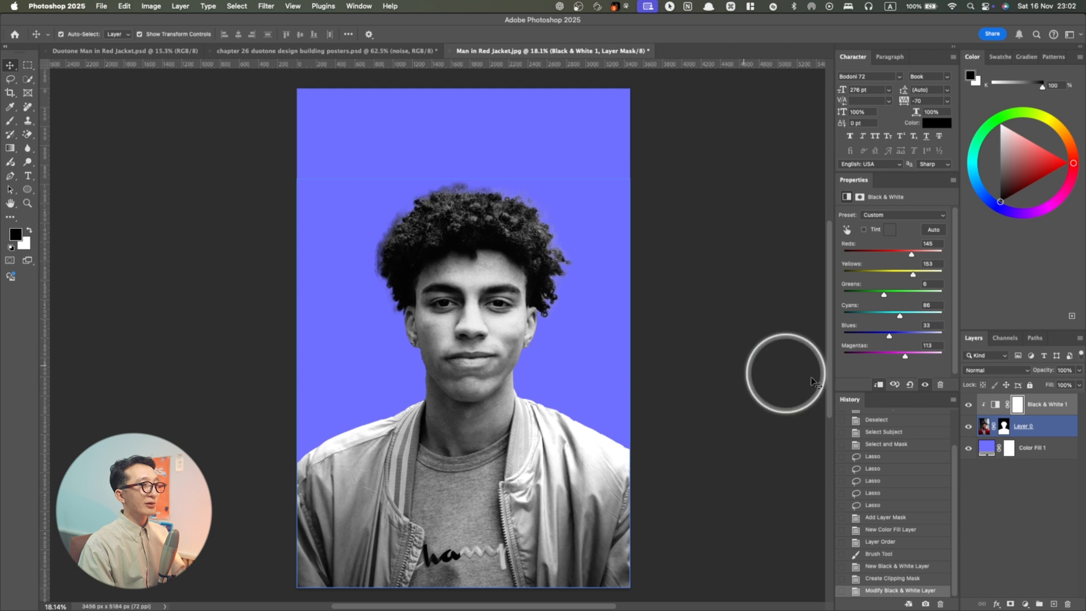
# Add a Curves adjustment layer above the Black & White adjustment
pyautogui.click(1018, 424)
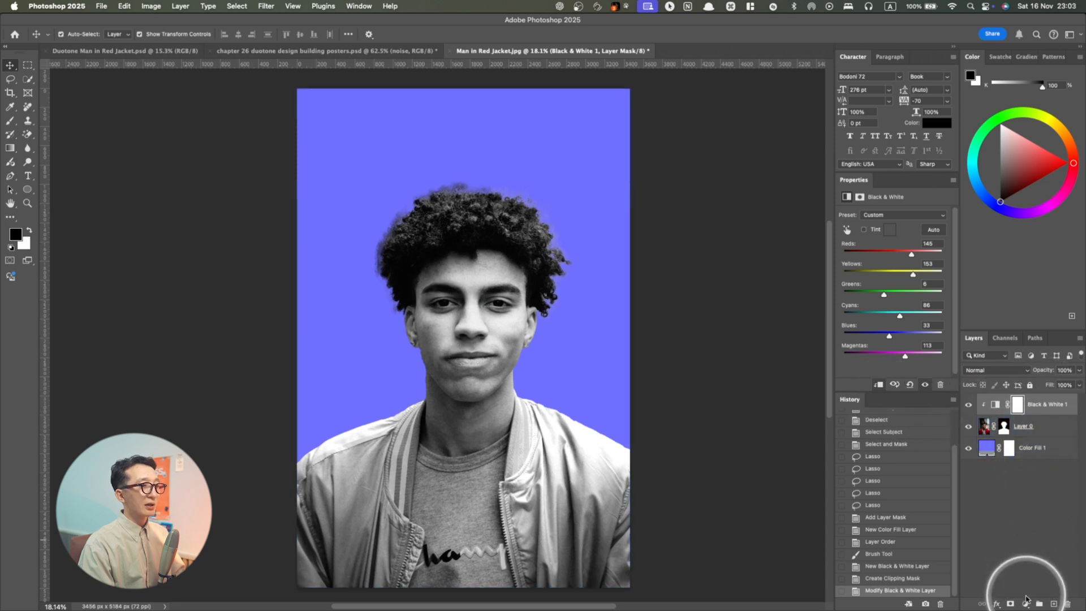
pyautogui.click(1026, 605)
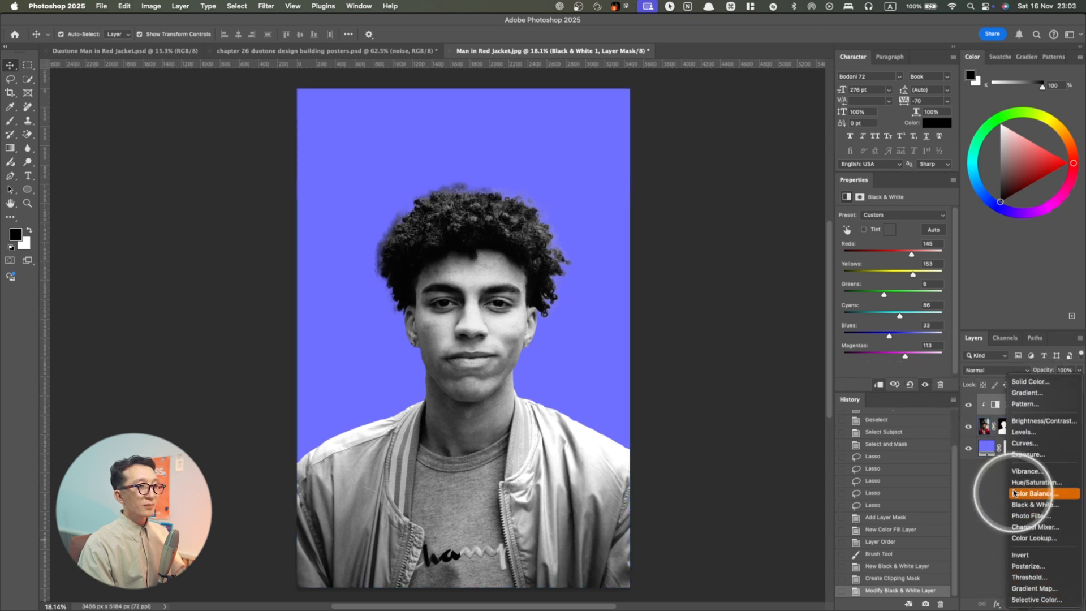
pyautogui.click(1022, 444)
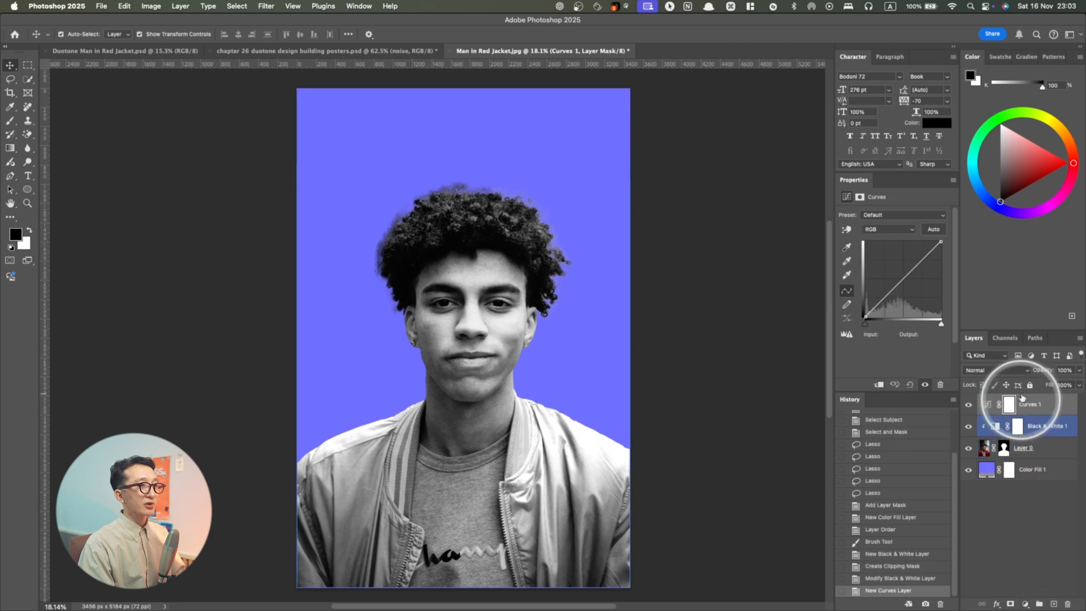
# Shape an S-curve through about 42/22 in the shadows and 212/227 in the highlights, and clip the Curves adjustment to the man's layer
pyautogui.click(907, 275)
pyautogui.click(933, 249)
pyautogui.moveTo(934, 249); pyautogui.dragTo(926, 249)
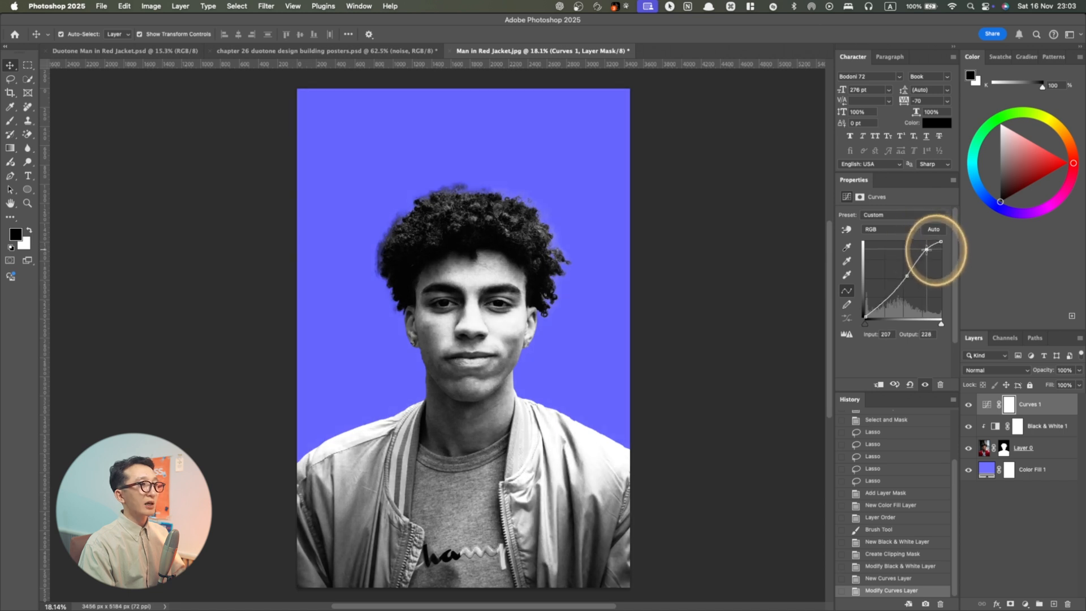
pyautogui.moveTo(880, 308); pyautogui.dragTo(878, 309)
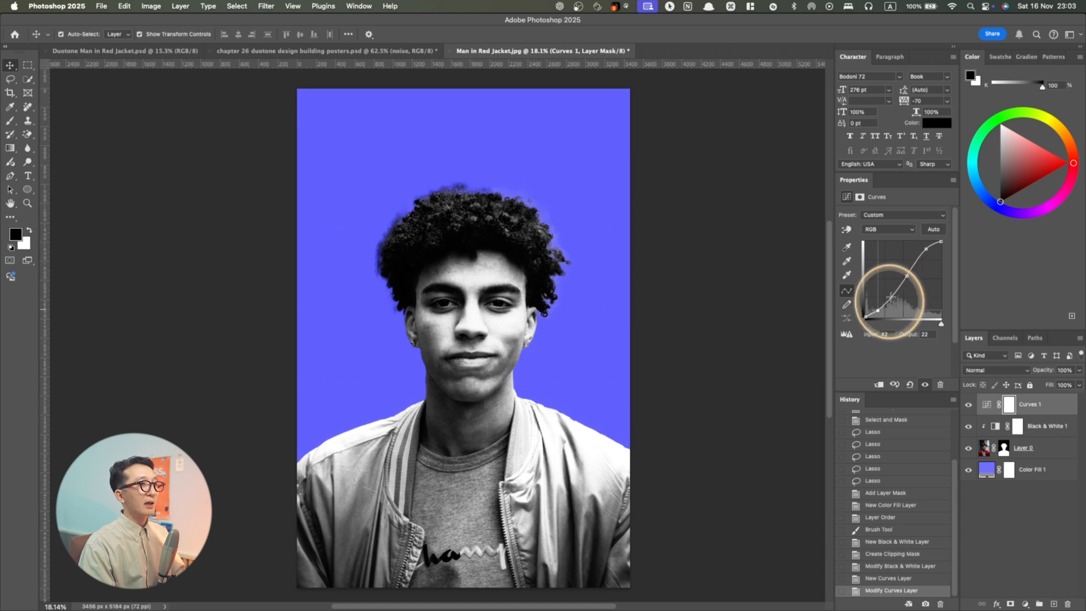
pyautogui.moveTo(926, 251); pyautogui.dragTo(929, 251)
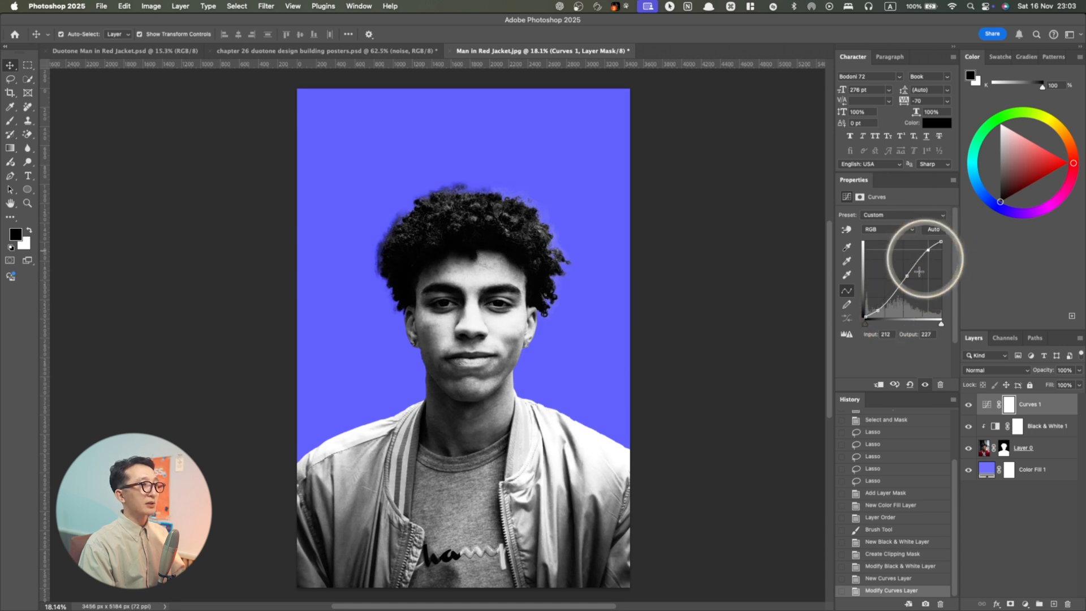
pyautogui.click(880, 309)
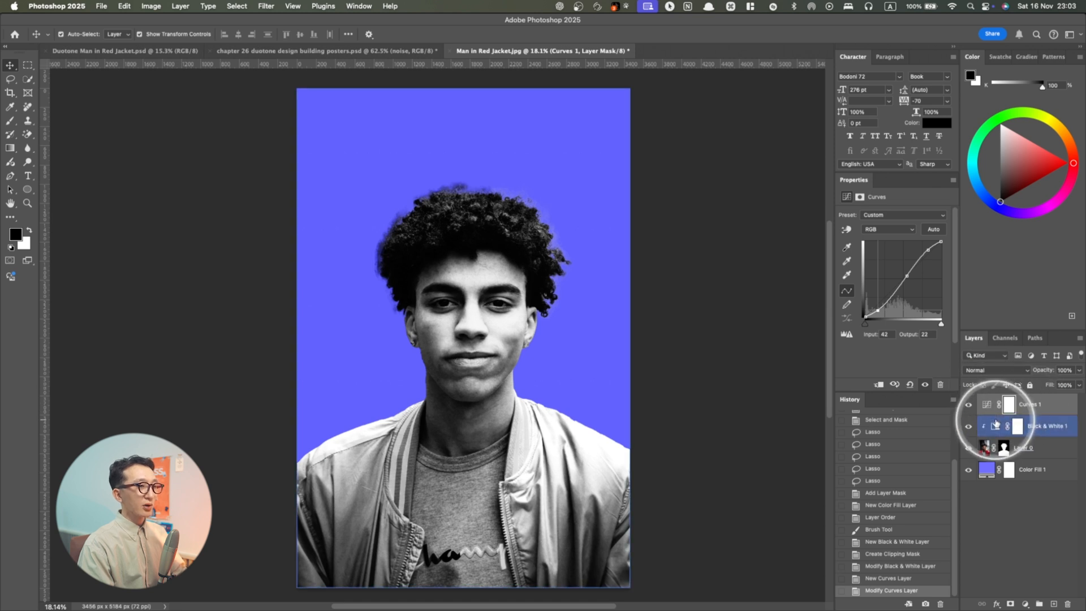
pyautogui.keyDown('alt'); pyautogui.click(996, 414); pyautogui.keyUp('alt')
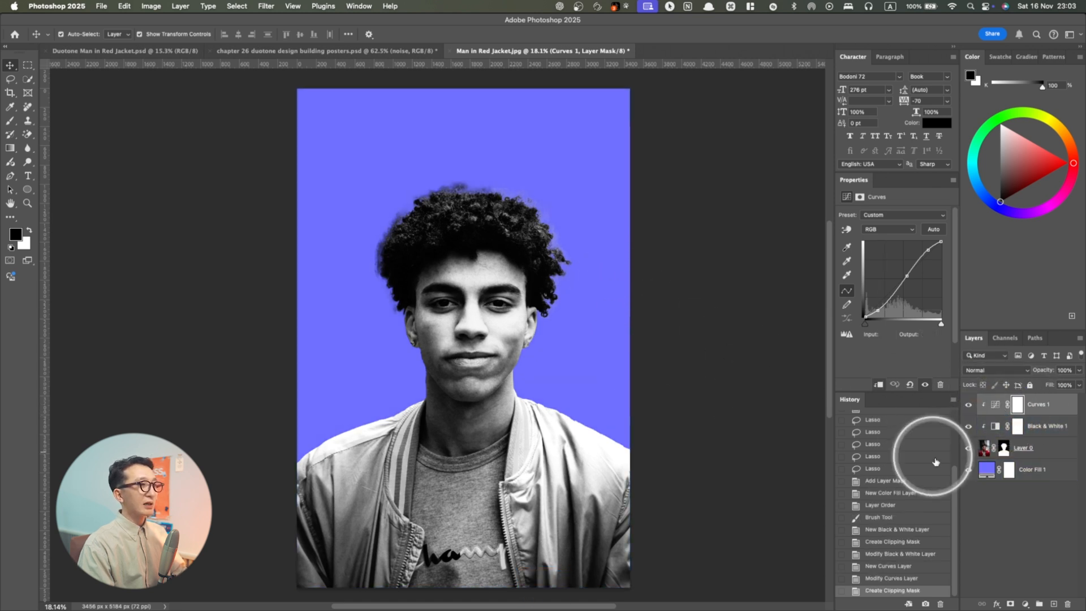
# Toggle the periwinkle color fill's visibility to compare the man with and without the background
pyautogui.click(969, 470)
pyautogui.click(968, 470)
pyautogui.click(968, 471)
pyautogui.click(969, 471)
pyautogui.click(969, 471)
pyautogui.click(564, 313)
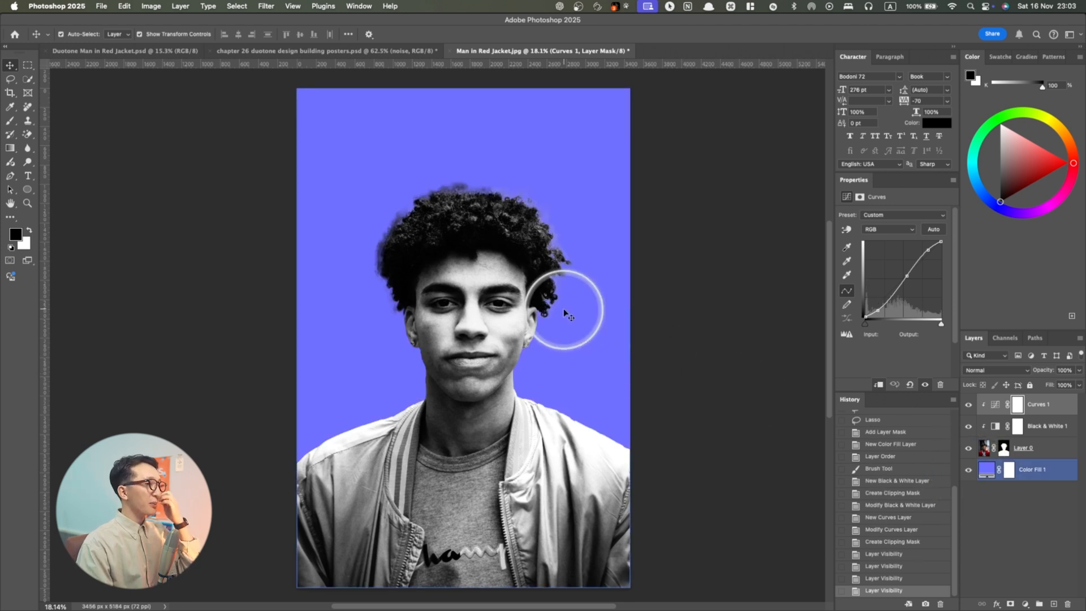
pyautogui.click(1041, 471)
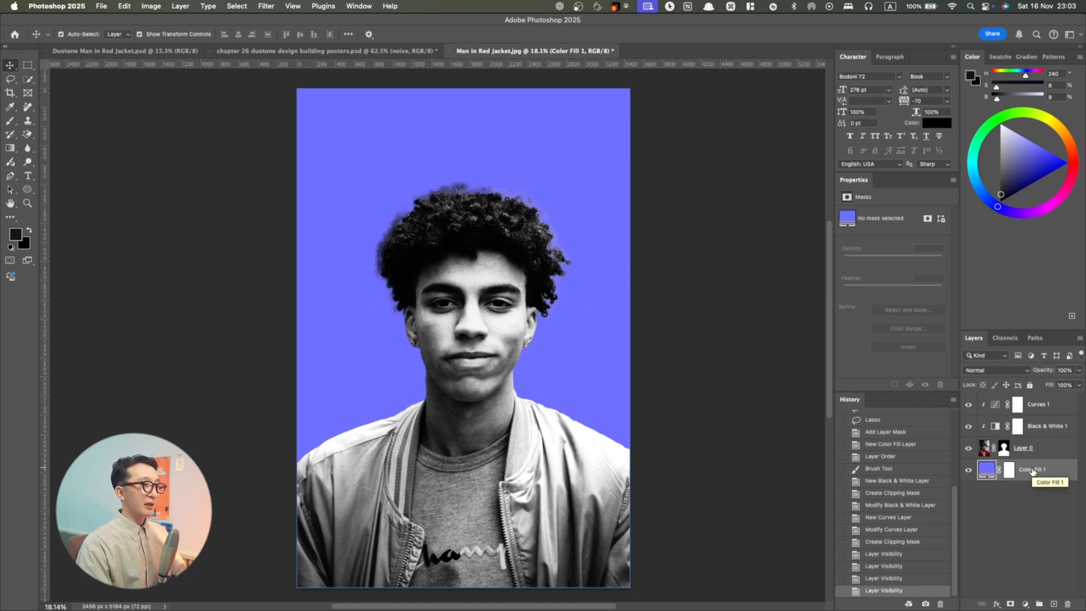
# Add a Solid Color fill layer in red (ff0000) above the Curves adjustment and set its blend mode to Multiply
pyautogui.doubleClick(1056, 404)
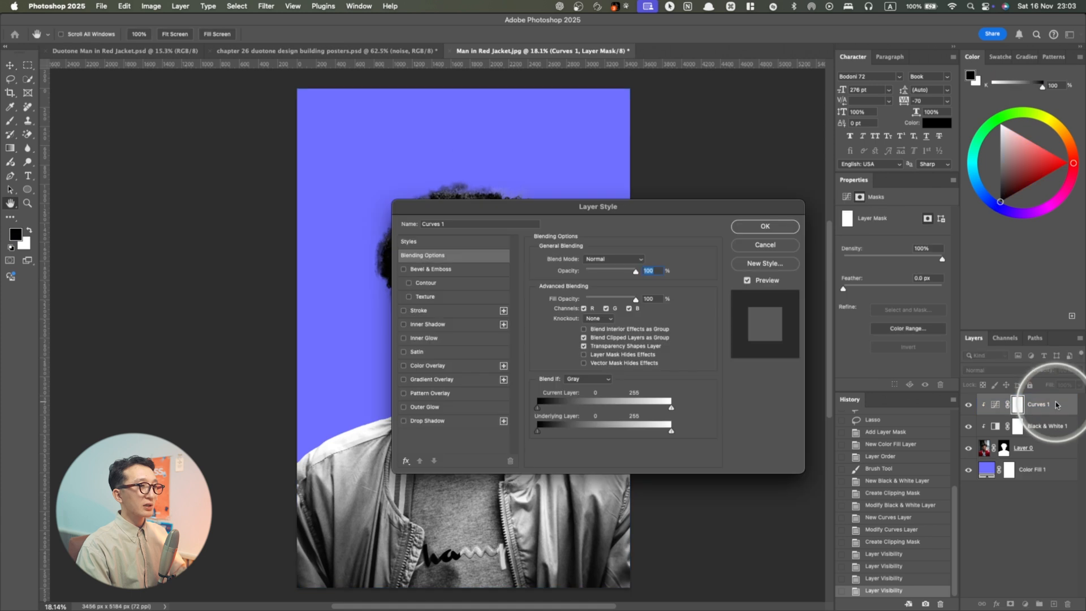
pyautogui.click(769, 245)
pyautogui.click(1026, 604)
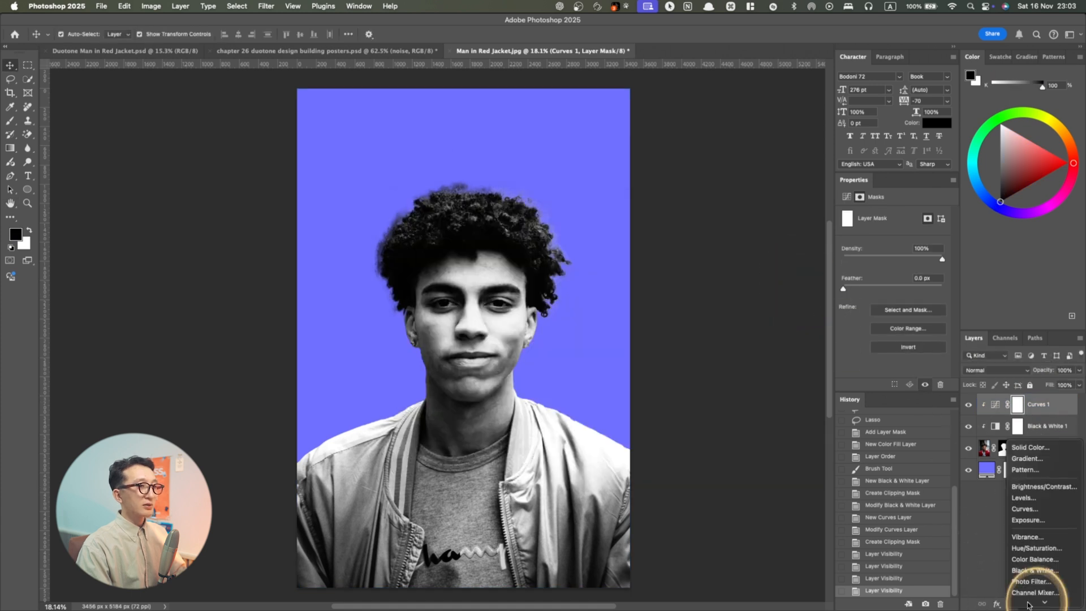
pyautogui.click(1027, 438)
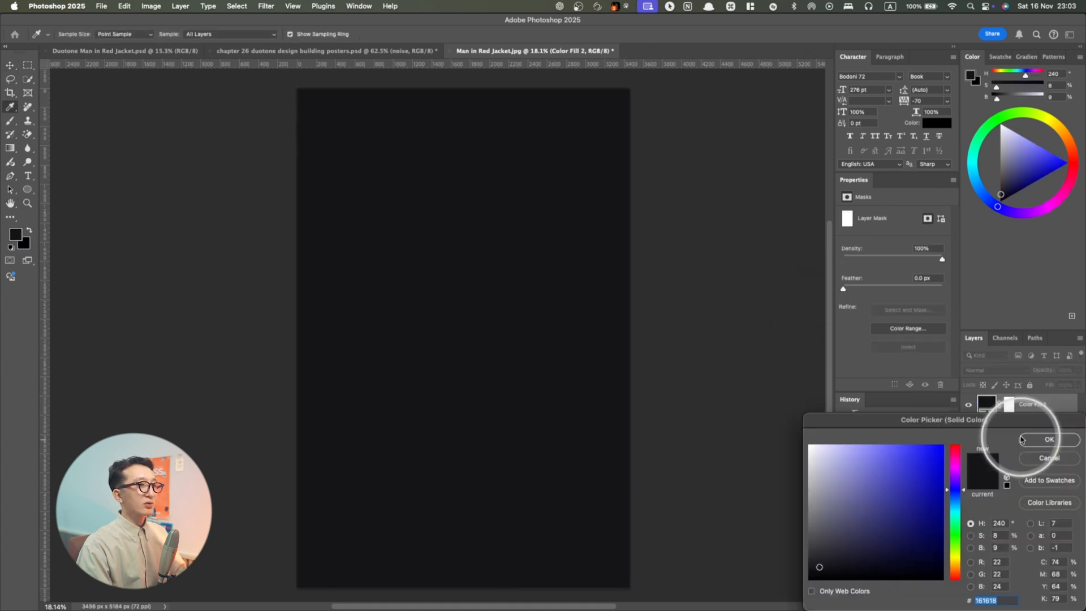
pyautogui.moveTo(956, 457); pyautogui.dragTo(958, 429)
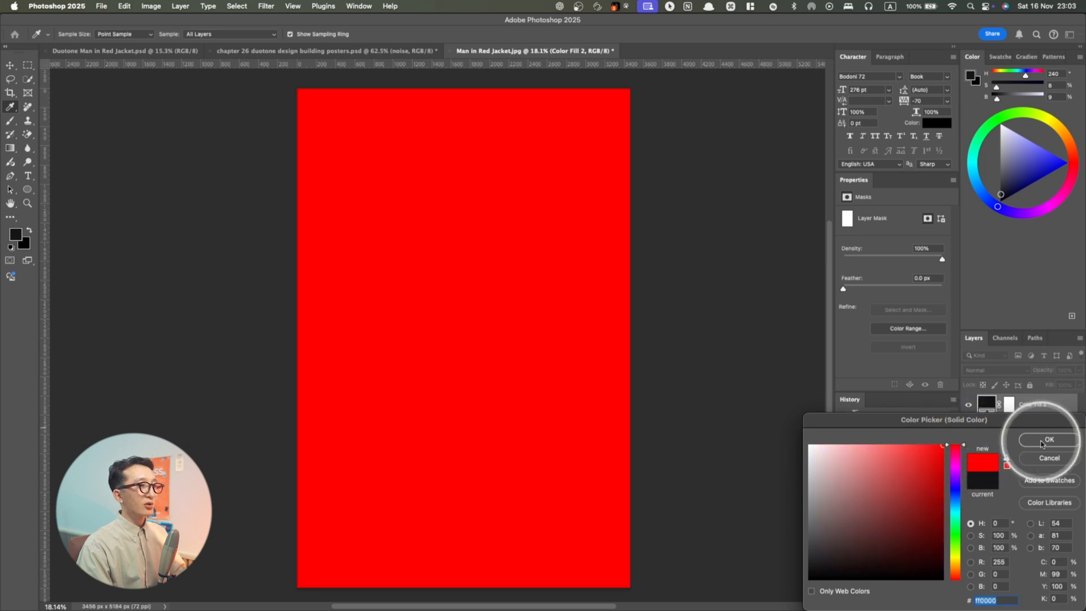
pyautogui.click(1042, 444)
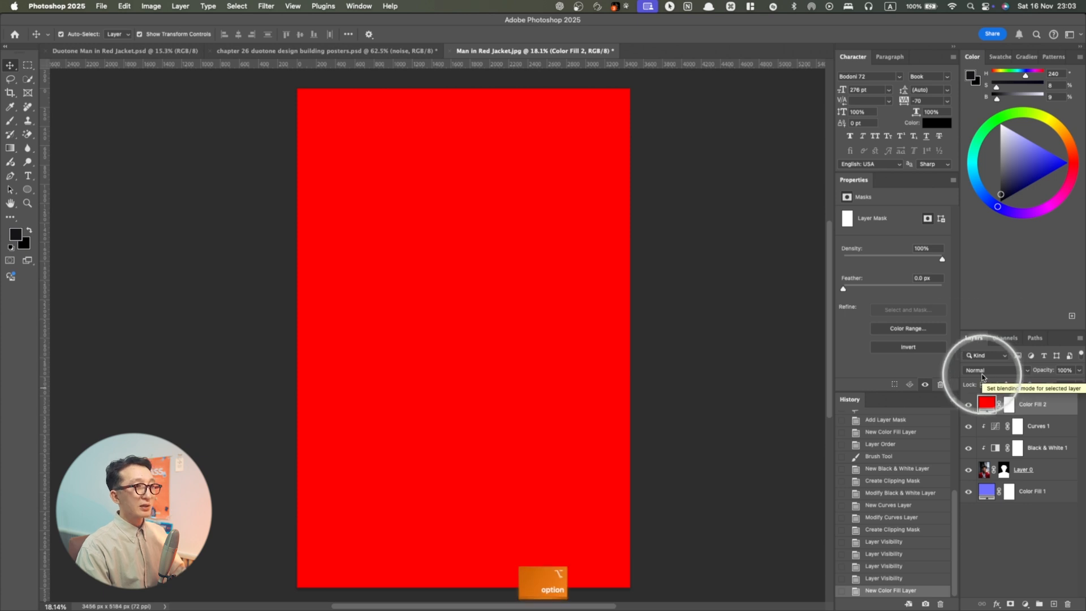
pyautogui.click(986, 373)
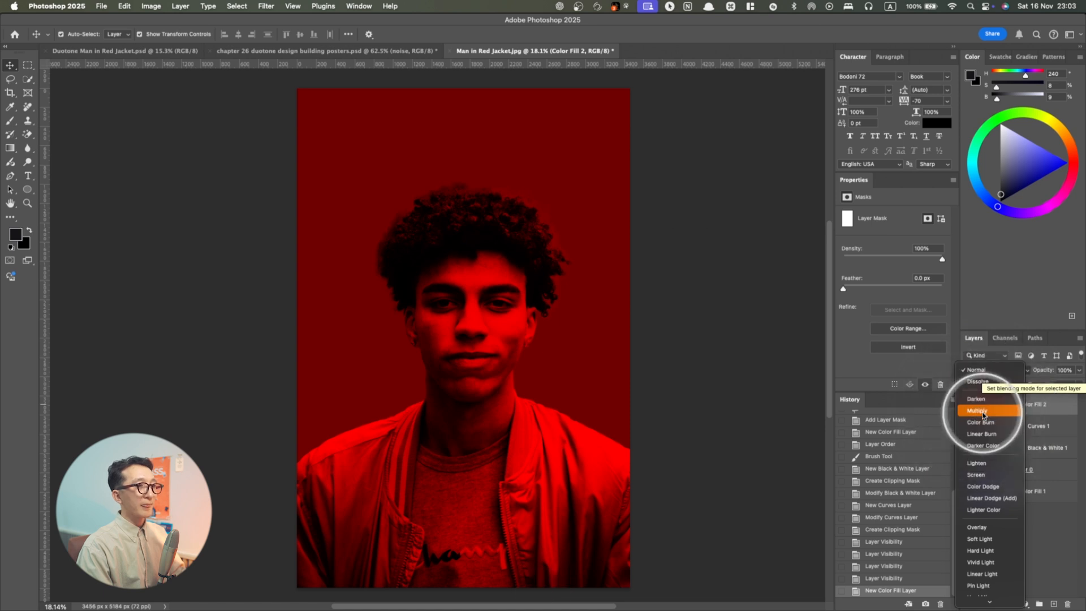
pyautogui.click(982, 413)
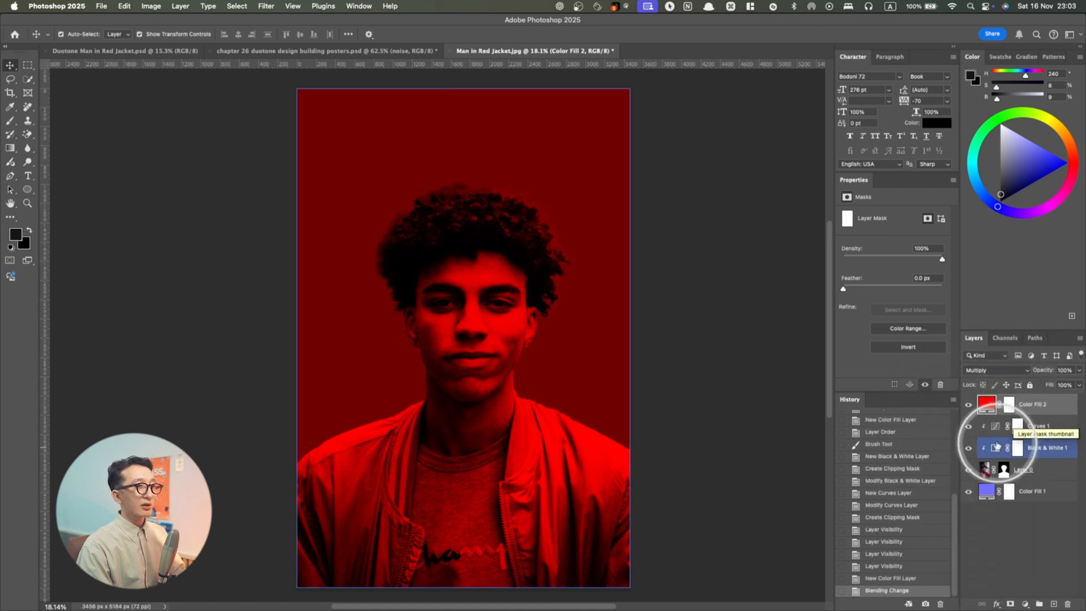
# Duplicate the red fill layer as a blue (043ee4) fill with the Lighten blend mode
pyautogui.press('super+j')
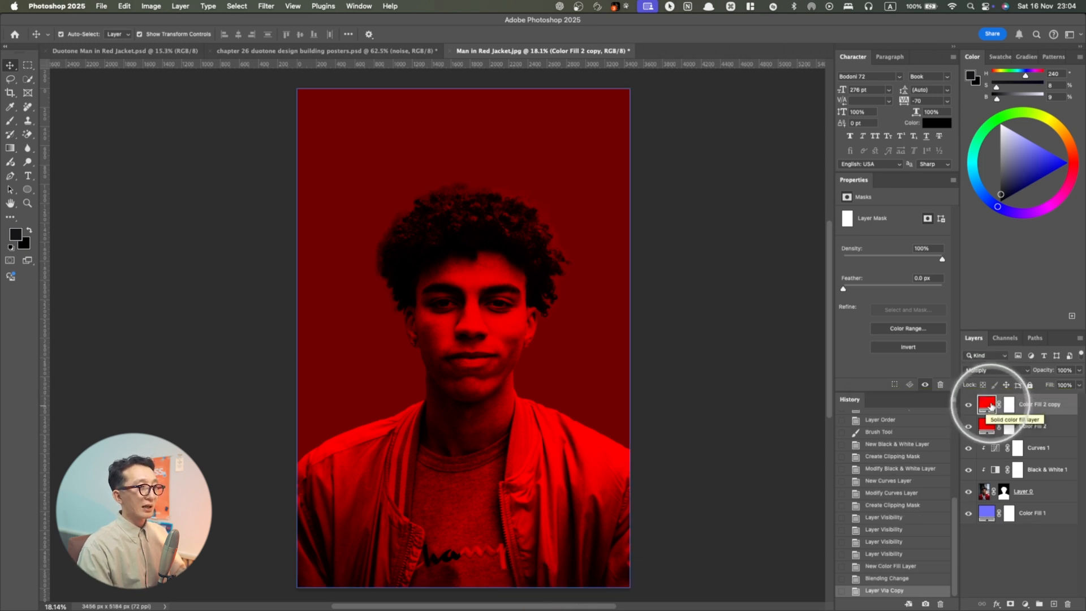
pyautogui.doubleClick(987, 409)
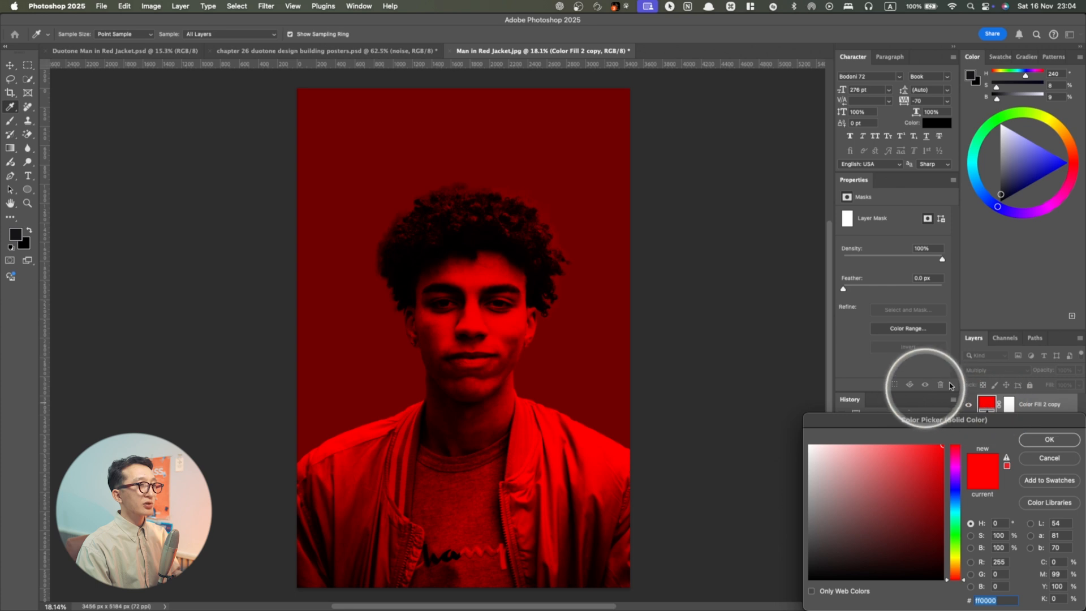
pyautogui.moveTo(990, 416); pyautogui.dragTo(792, 312)
pyautogui.click(787, 369)
pyautogui.moveTo(769, 363); pyautogui.dragTo(771, 333)
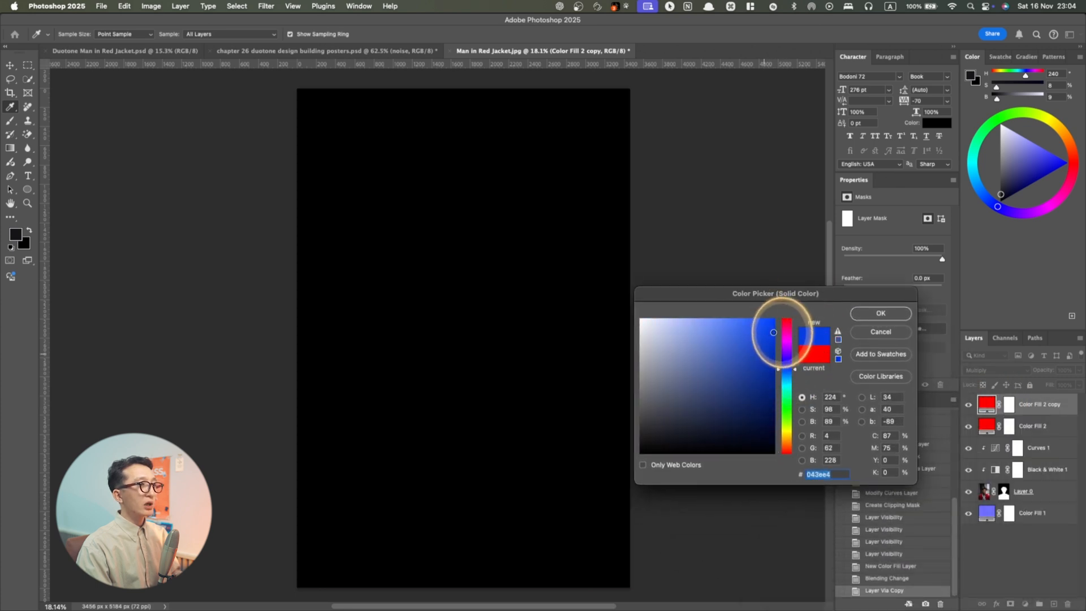
pyautogui.click(881, 313)
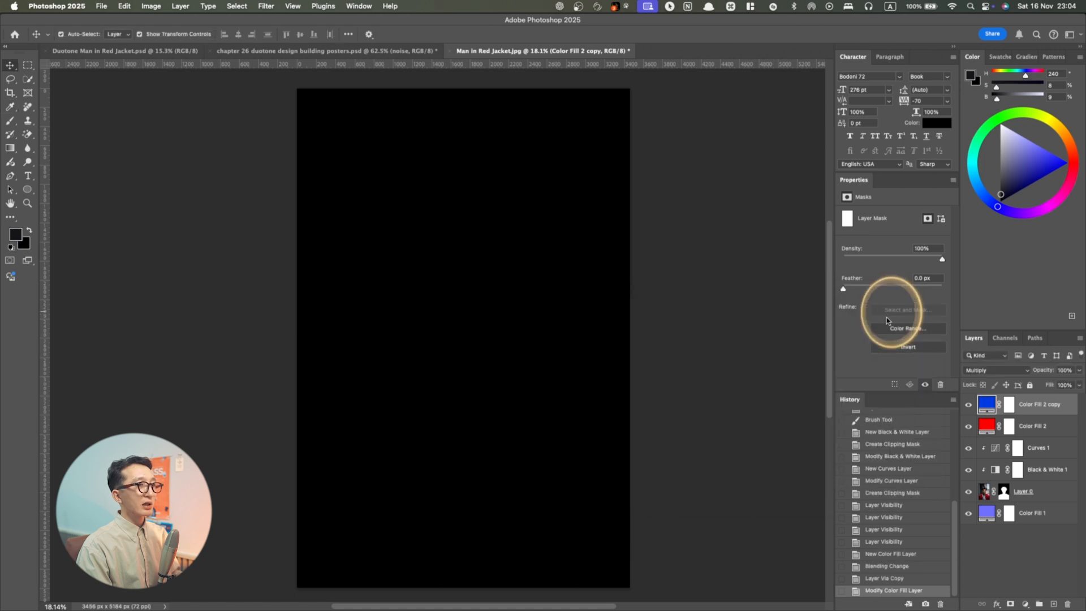
pyautogui.click(988, 371)
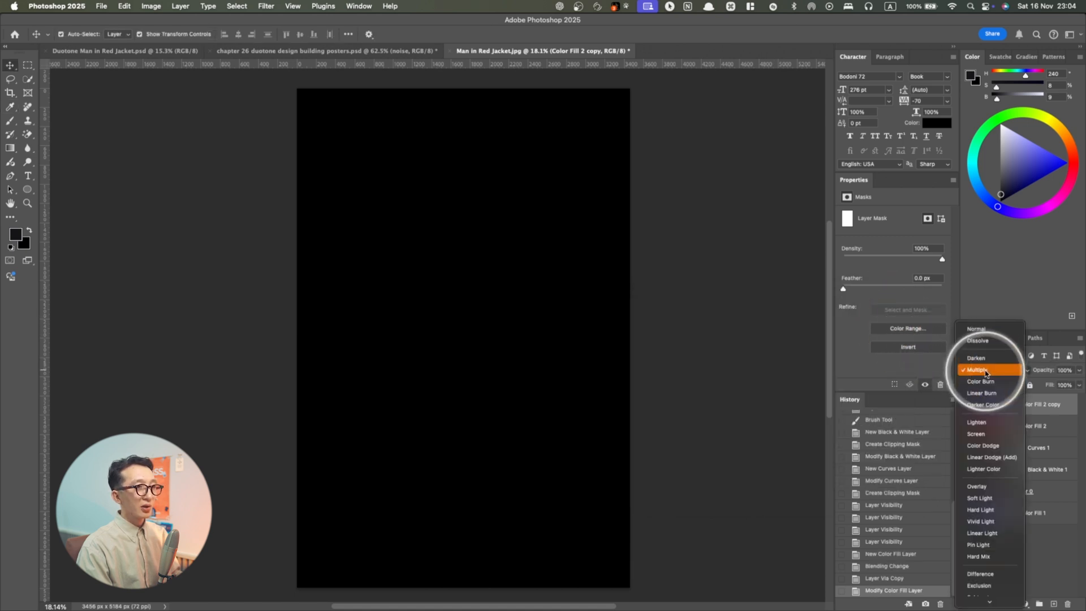
pyautogui.click(979, 426)
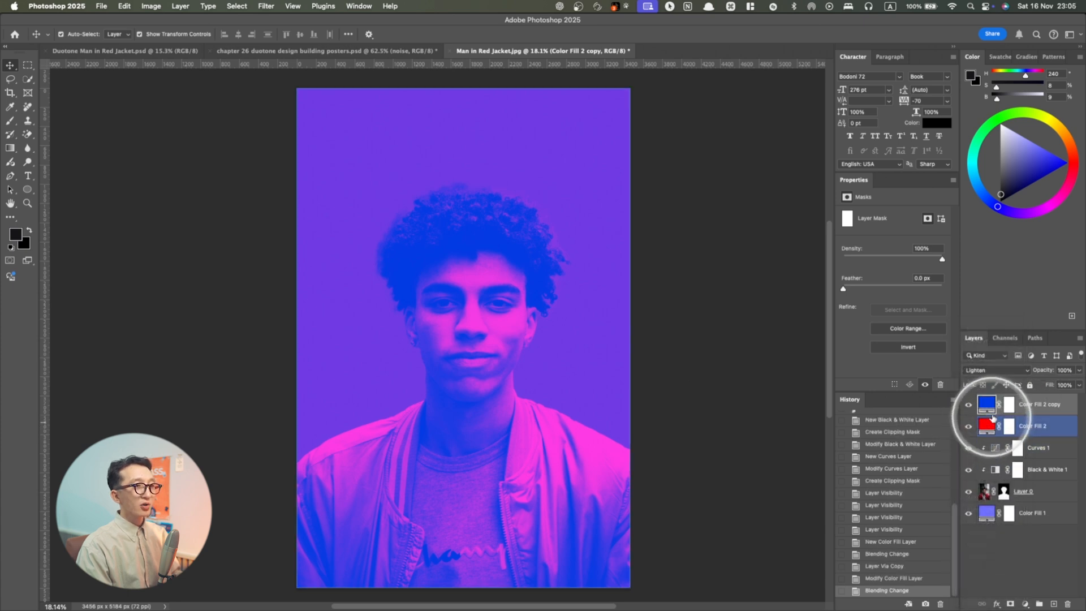
# Clip the red and blue fill layers to the man's layer so they leave the background color unaffected
pyautogui.click(995, 439)
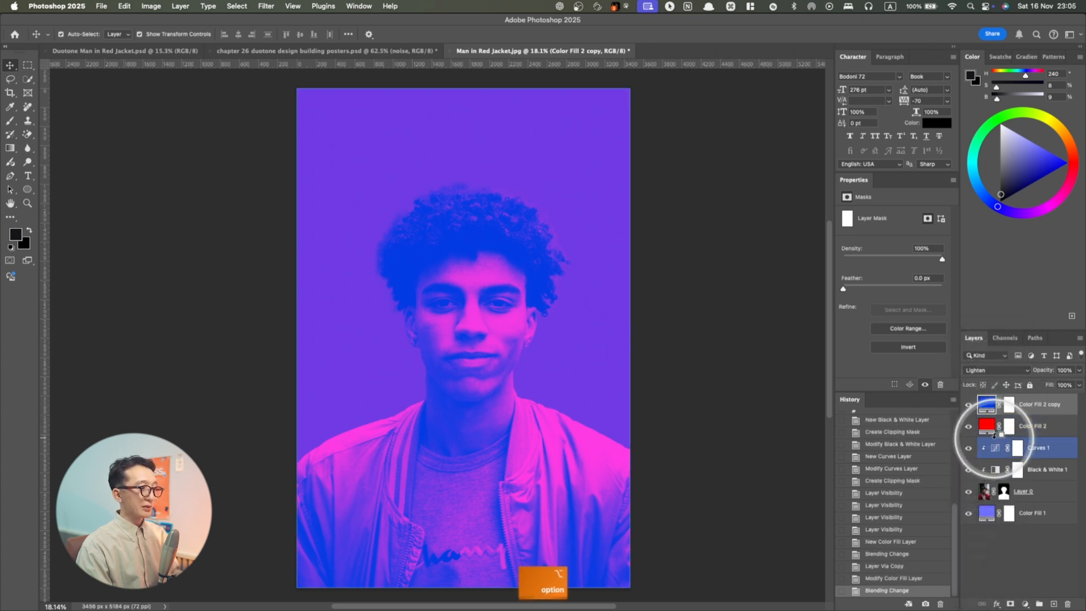
pyautogui.click(995, 433)
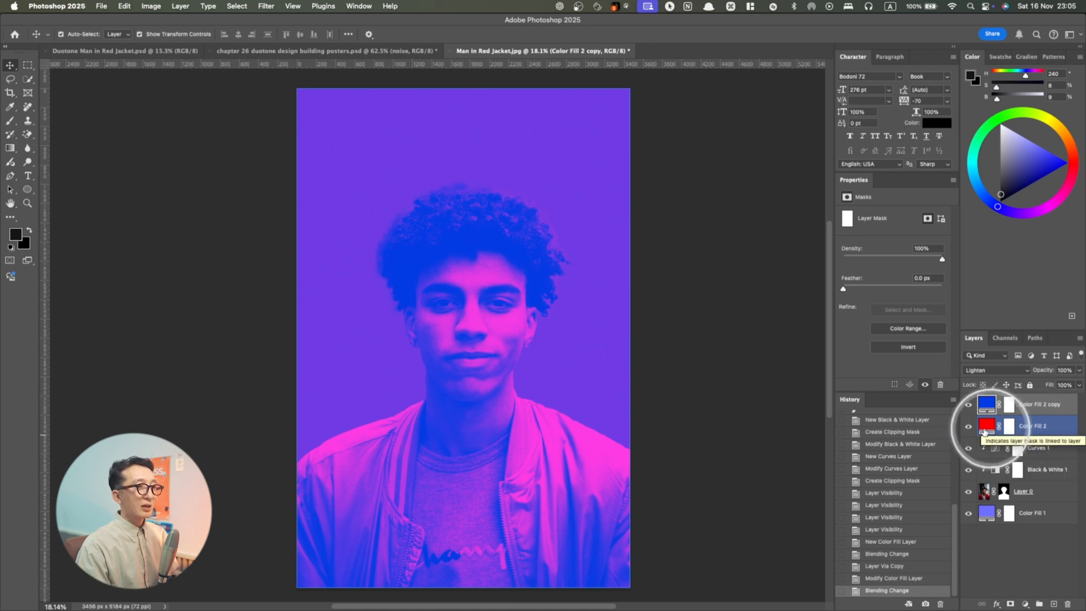
pyautogui.rightClick(1062, 432)
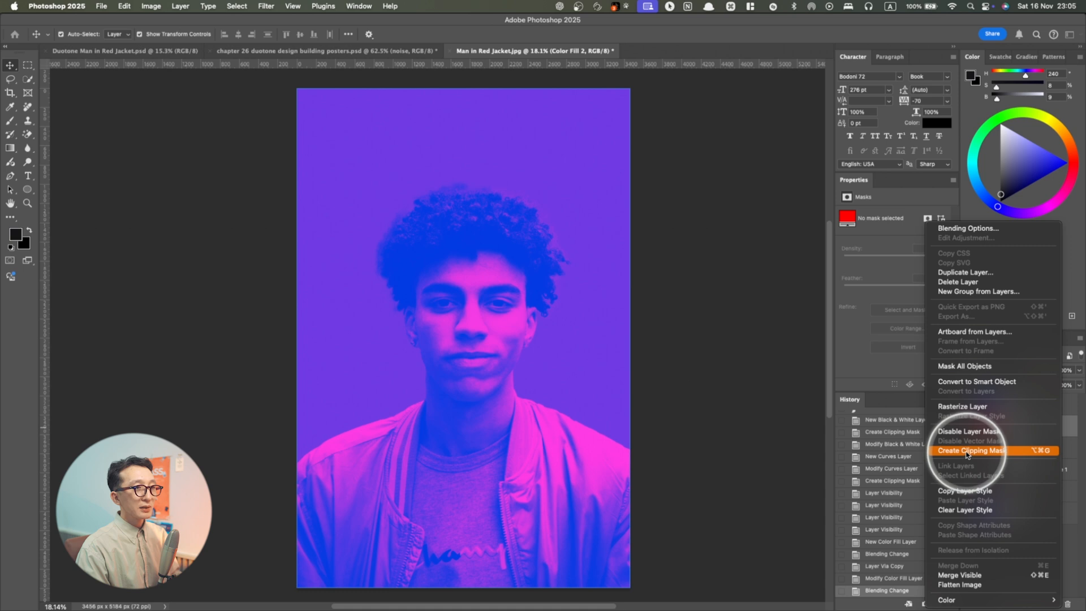
pyautogui.click(969, 451)
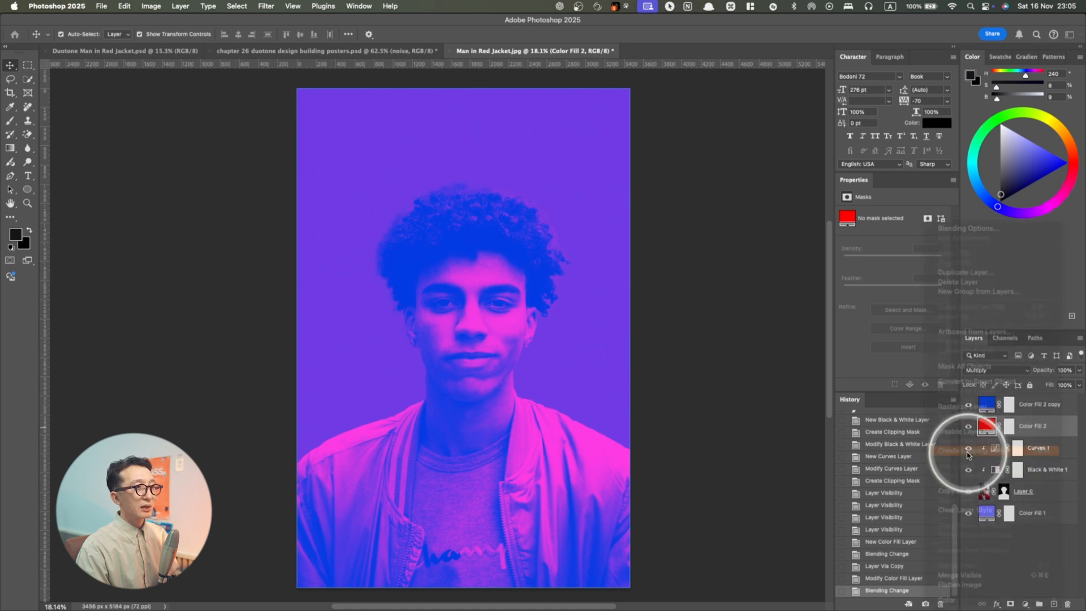
pyautogui.click(1028, 415)
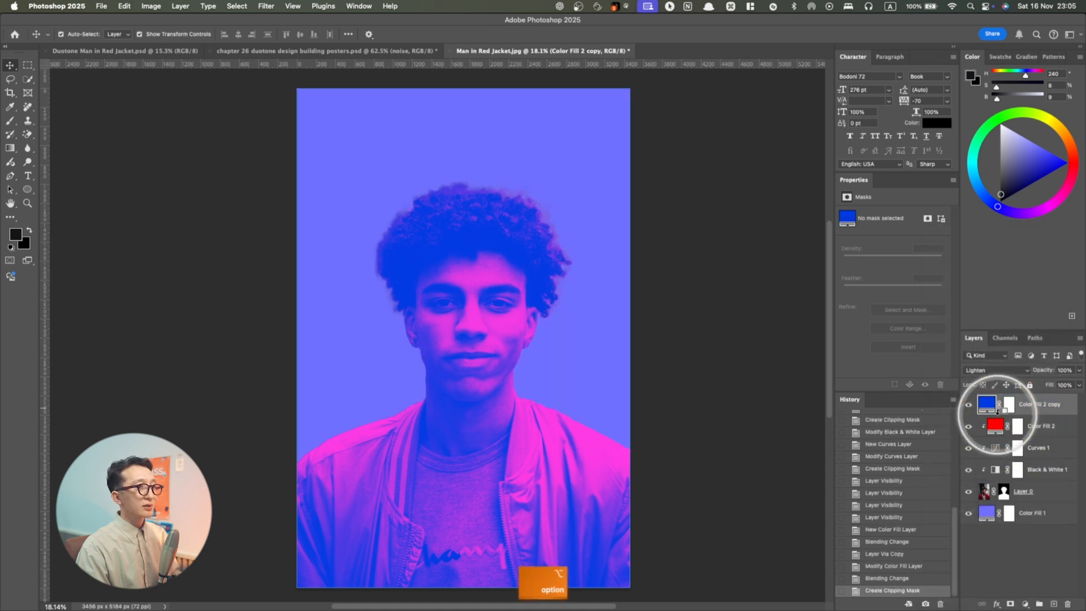
pyautogui.keyDown('alt'); pyautogui.click(998, 415); pyautogui.keyUp('alt')
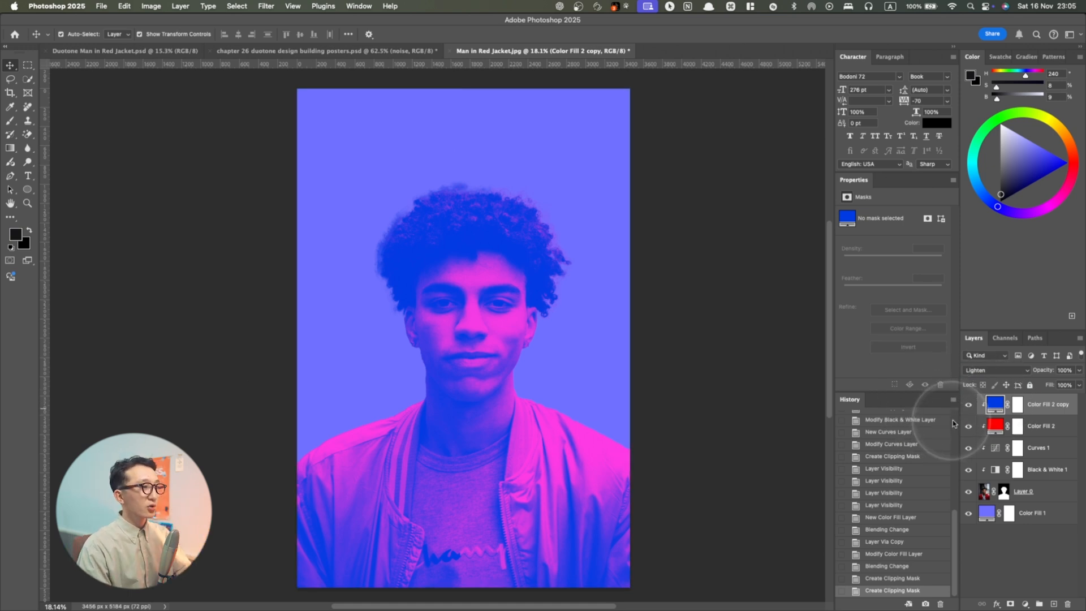
# Change the blue Lighten color fill to a muted navy, 334475, testing darker and brighter blues first
pyautogui.click(1004, 422)
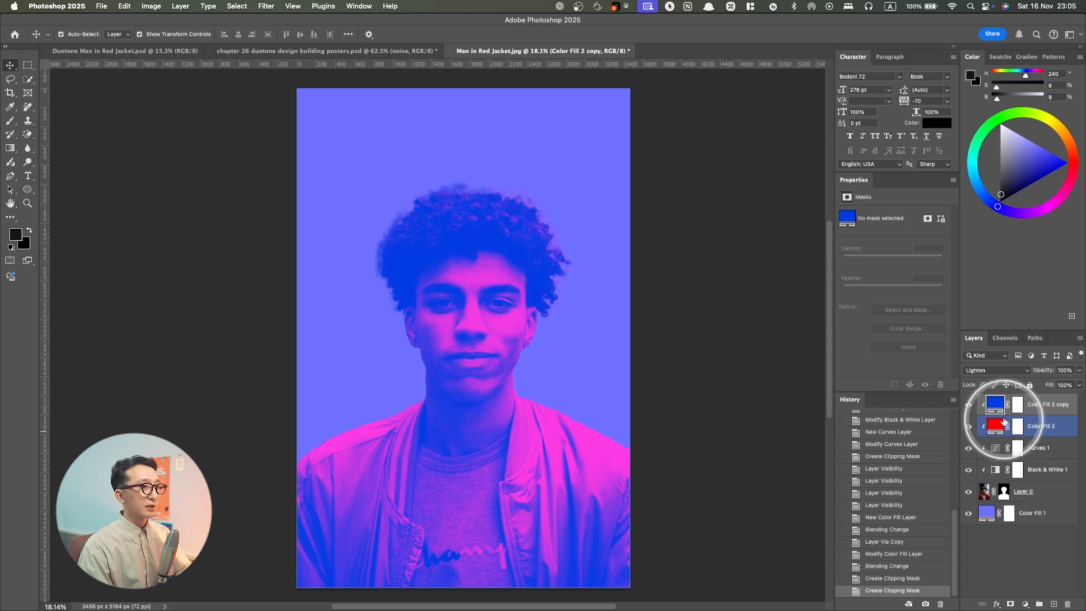
pyautogui.click(997, 431)
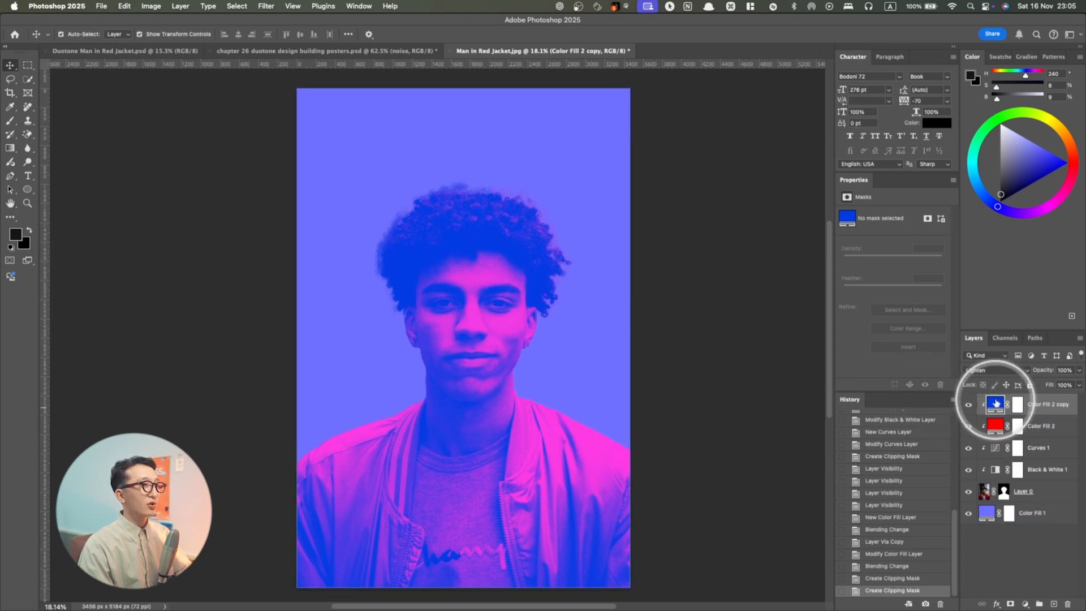
pyautogui.doubleClick(997, 403)
pyautogui.moveTo(762, 332); pyautogui.dragTo(753, 397)
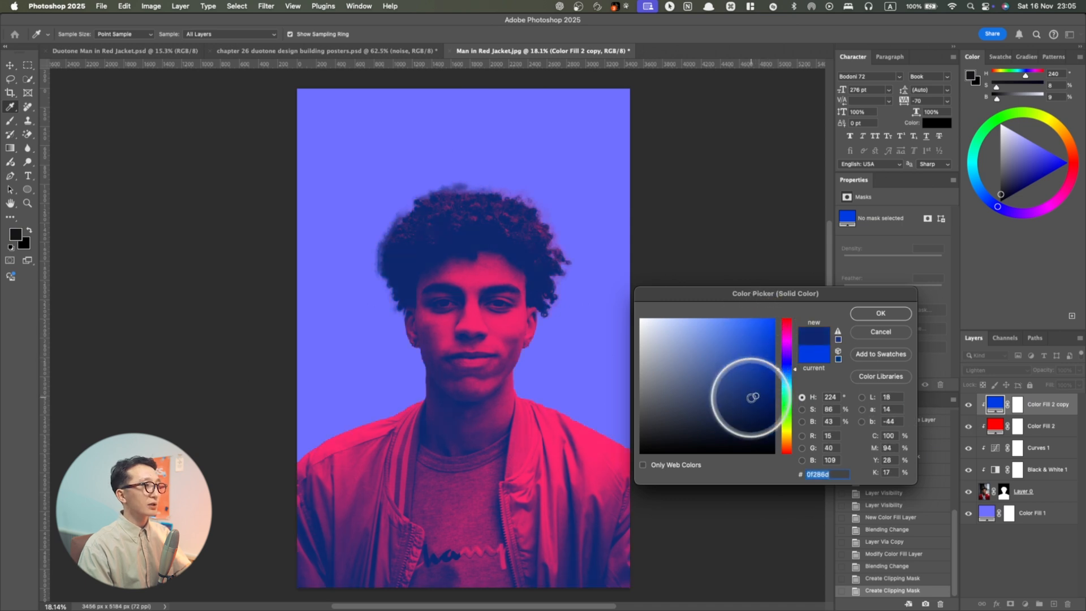
pyautogui.moveTo(753, 399)
pyautogui.mouseDown()
pyautogui.moveTo(772, 448)
pyautogui.moveTo(764, 341)
pyautogui.moveTo(711, 315)
pyautogui.moveTo(606, 316)
pyautogui.moveTo(677, 335)
pyautogui.moveTo(737, 326)
pyautogui.moveTo(780, 300)
pyautogui.moveTo(762, 321)
pyautogui.moveTo(771, 323)
pyautogui.mouseUp()
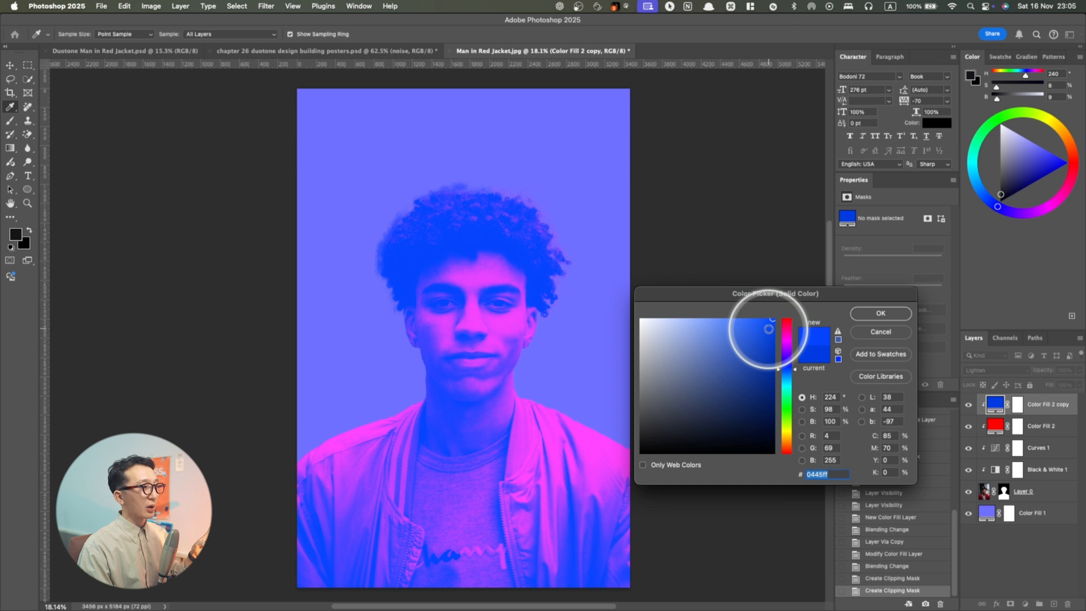
pyautogui.moveTo(768, 329)
pyautogui.mouseDown()
pyautogui.moveTo(790, 368)
pyautogui.moveTo(735, 407)
pyautogui.moveTo(714, 390)
pyautogui.mouseUp()
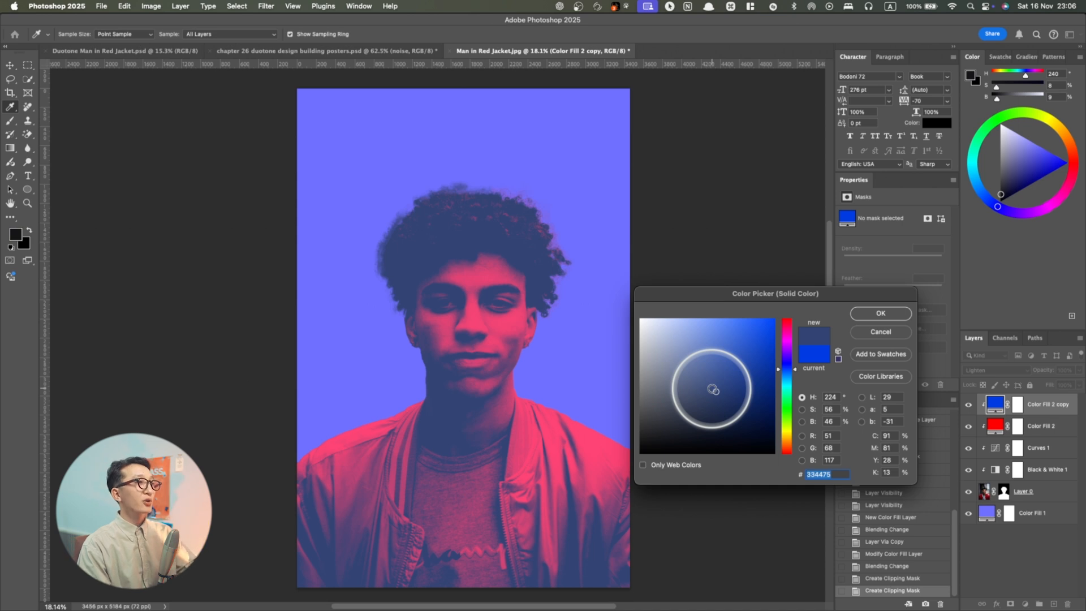
pyautogui.click(869, 314)
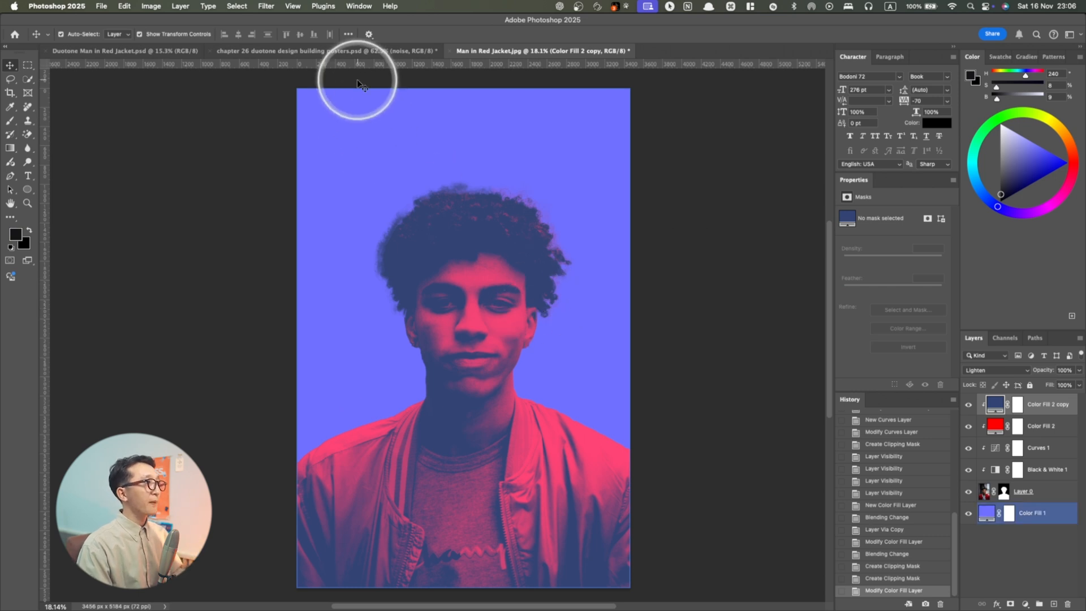
# Select the DUOTONE title in Duotone Man in Red Jacket.psd to pick up its text style, and return to Man in Red Jacket.jpg
pyautogui.click(356, 51)
pyautogui.click(148, 57)
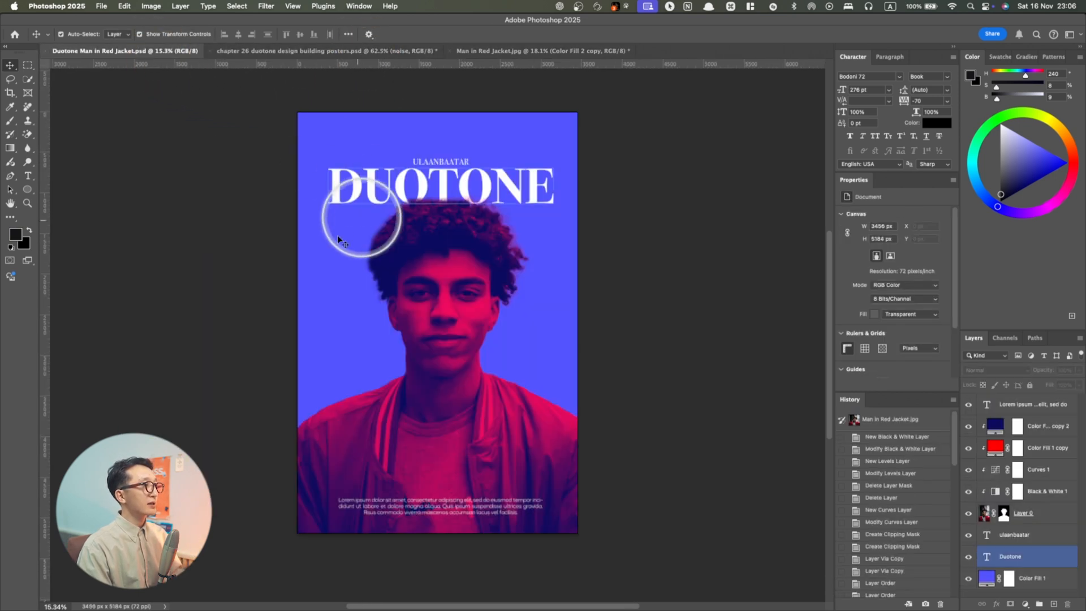
pyautogui.click(443, 183)
pyautogui.click(551, 51)
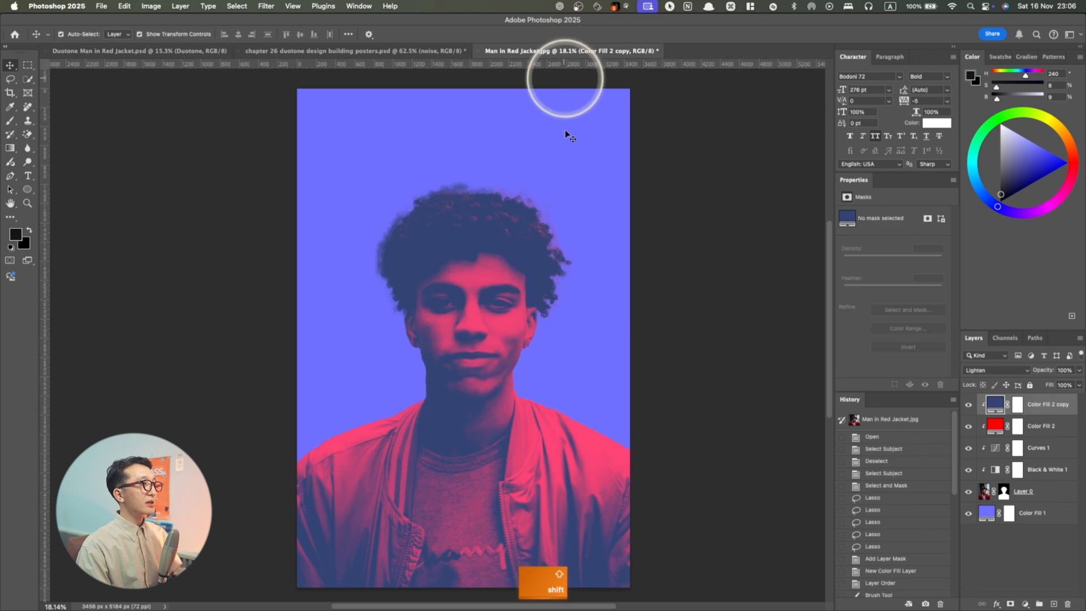
pyautogui.click(185, 55)
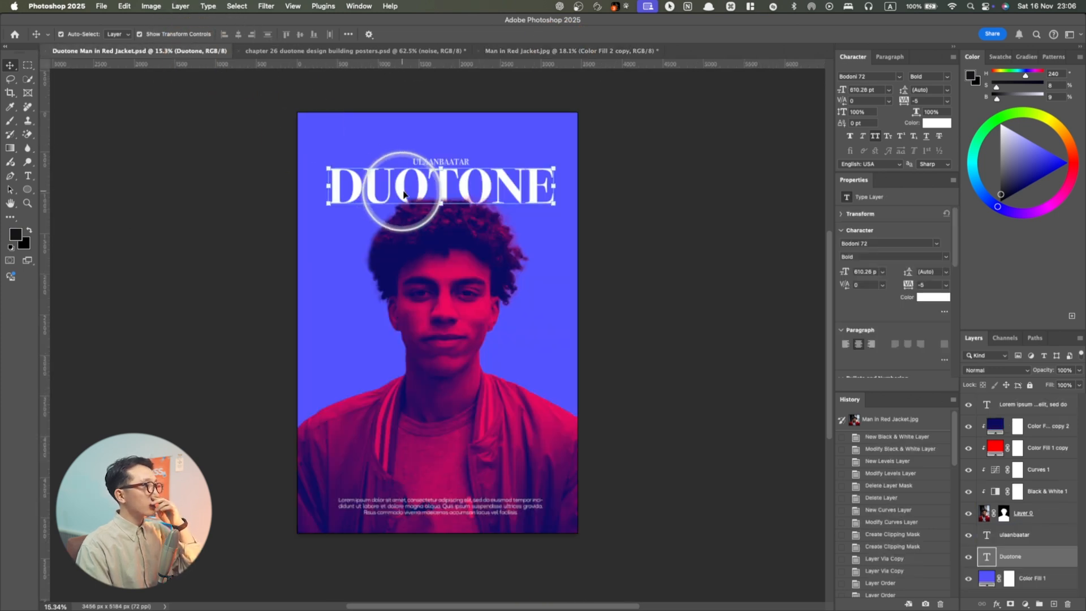
pyautogui.click(562, 51)
# Add a white Lorem Ipsum placeholder title in Bodoni 72 Bold across the top of the man's hair, scaled to about 479 pt
pyautogui.press('t')
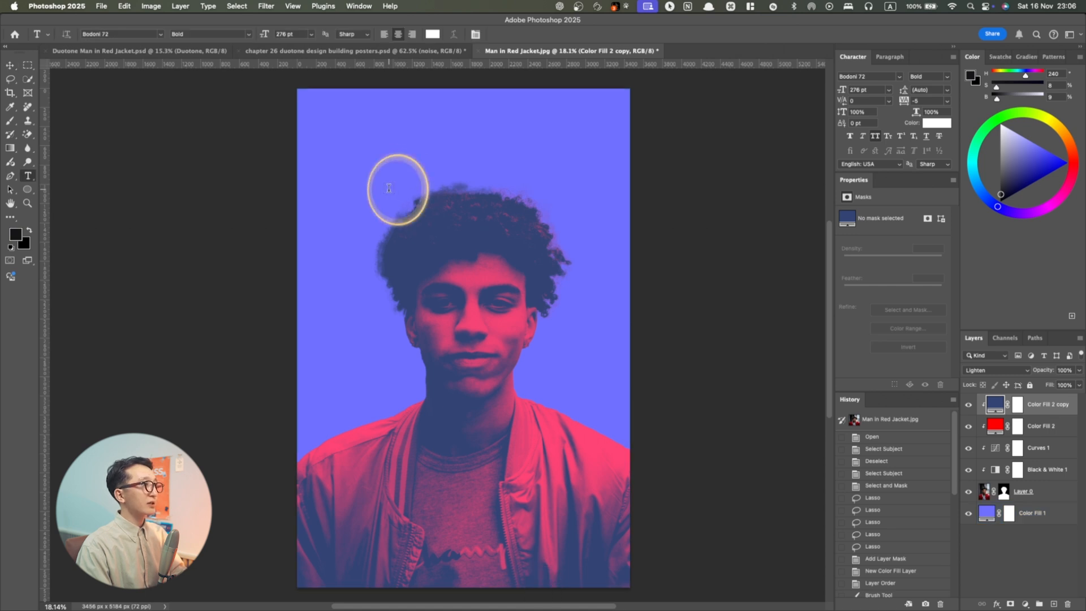
pyautogui.click(388, 188)
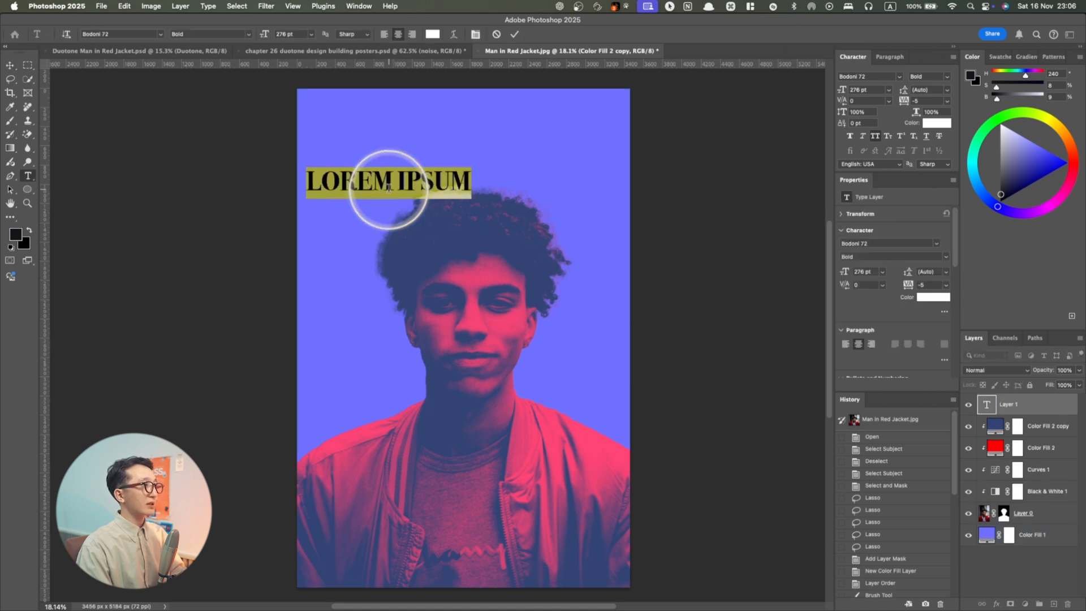
pyautogui.click(11, 67)
pyautogui.moveTo(476, 192); pyautogui.dragTo(519, 180)
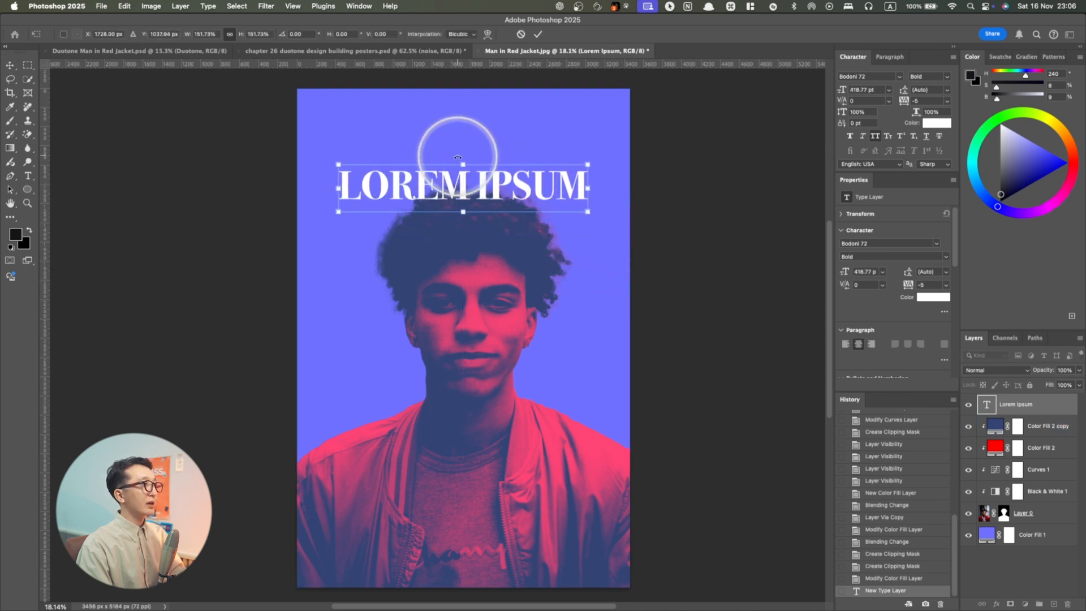
pyautogui.moveTo(462, 161); pyautogui.dragTo(463, 156)
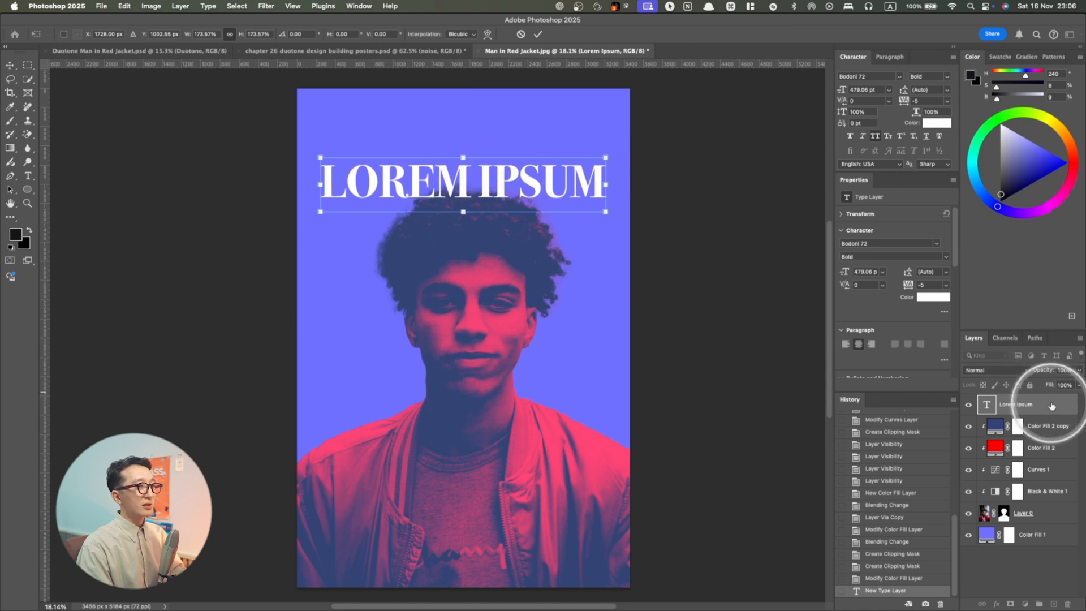
# Move the placeholder text layer behind the man, directly above the periwinkle Color Fill 1 layer
pyautogui.click(1034, 405)
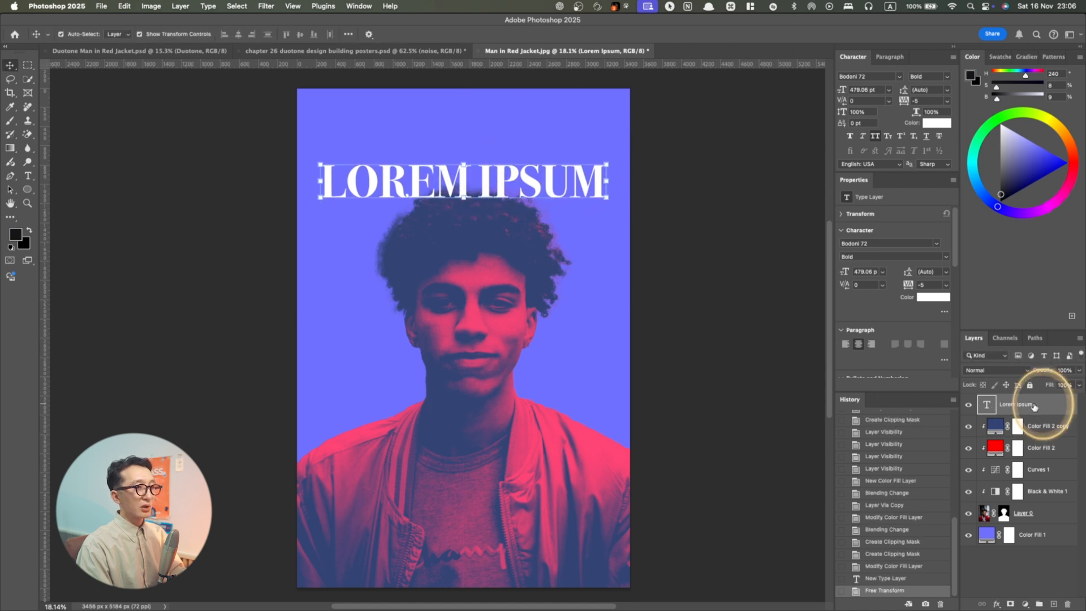
pyautogui.moveTo(1034, 405); pyautogui.dragTo(1049, 521)
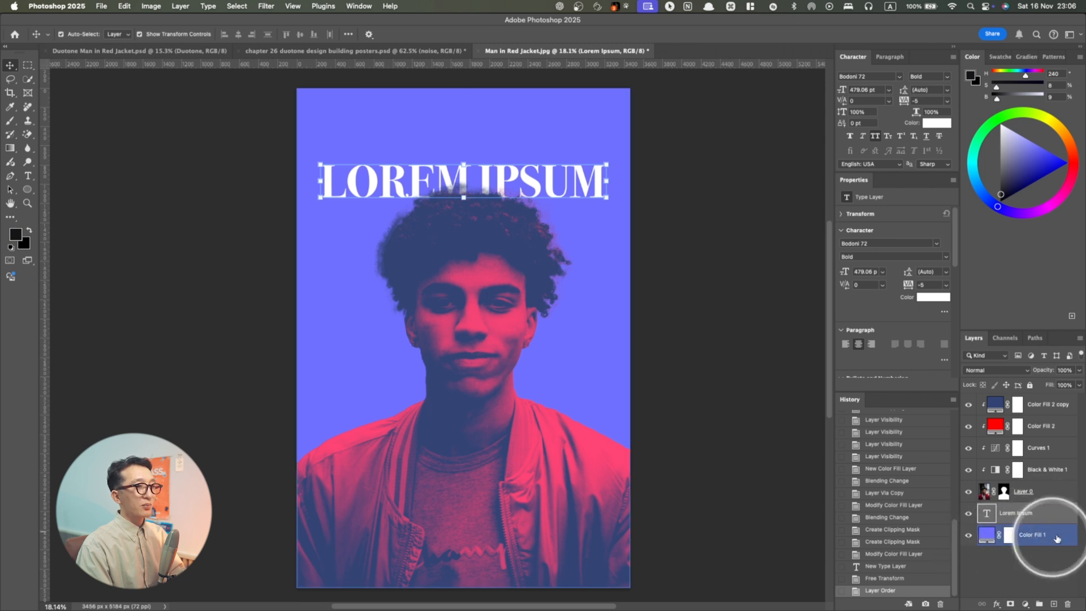
pyautogui.click(1044, 540)
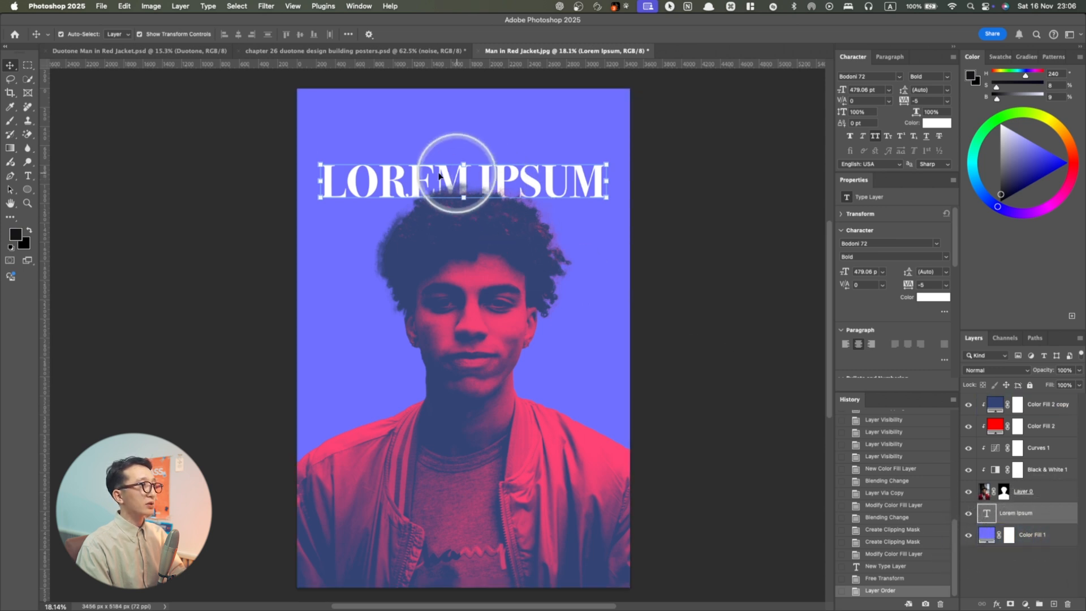
# Replace the placeholder title with DUOTONE and enlarge it to about 617 pt
pyautogui.doubleClick(400, 173)
pyautogui.write('DUOTONE')
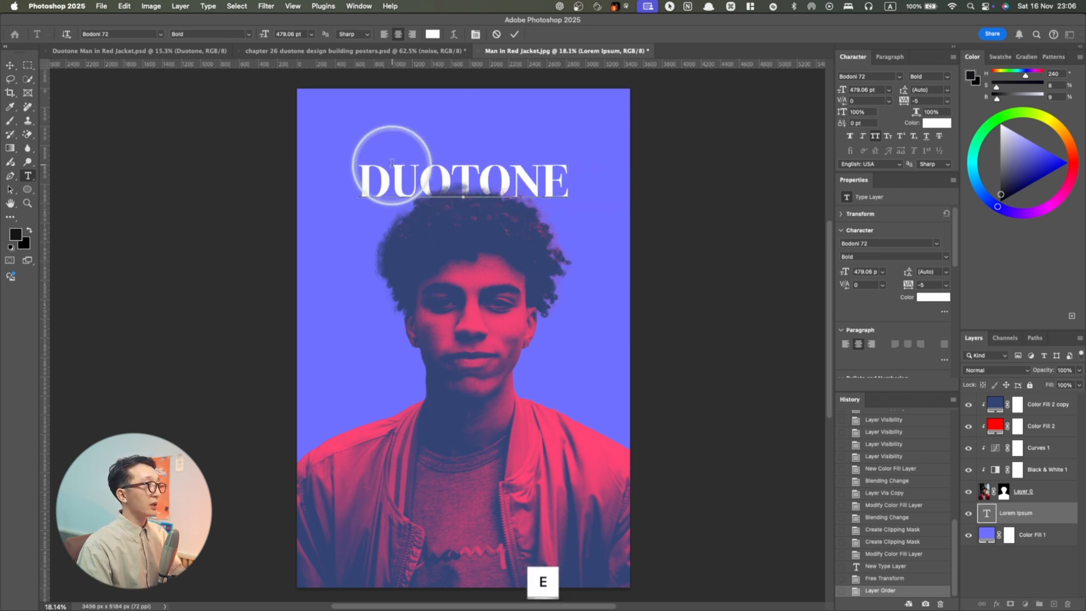
pyautogui.click(10, 65)
pyautogui.press('super+t')
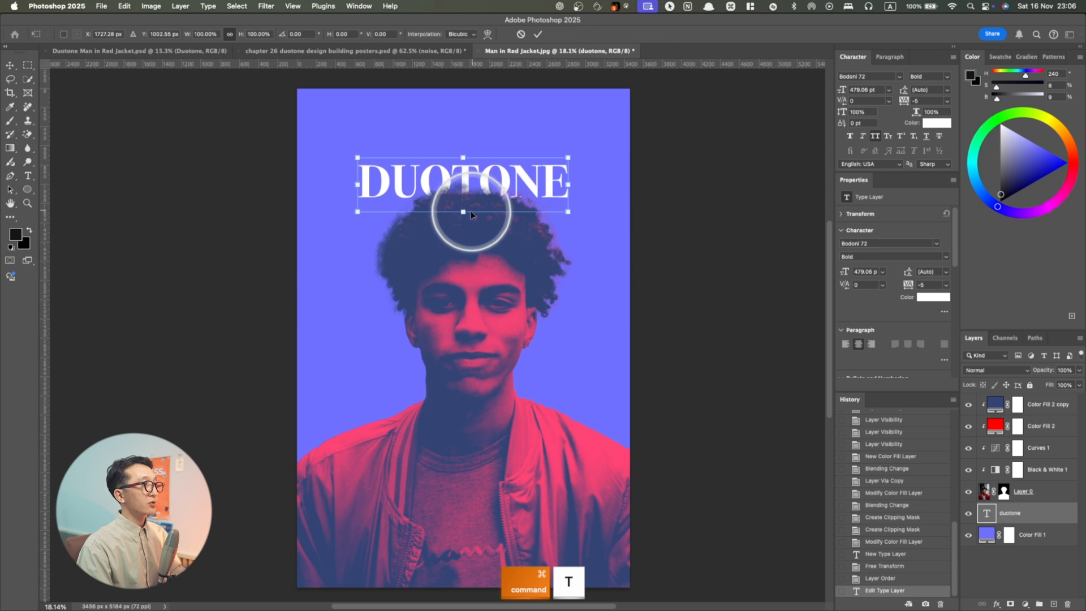
pyautogui.moveTo(464, 212); pyautogui.dragTo(477, 226)
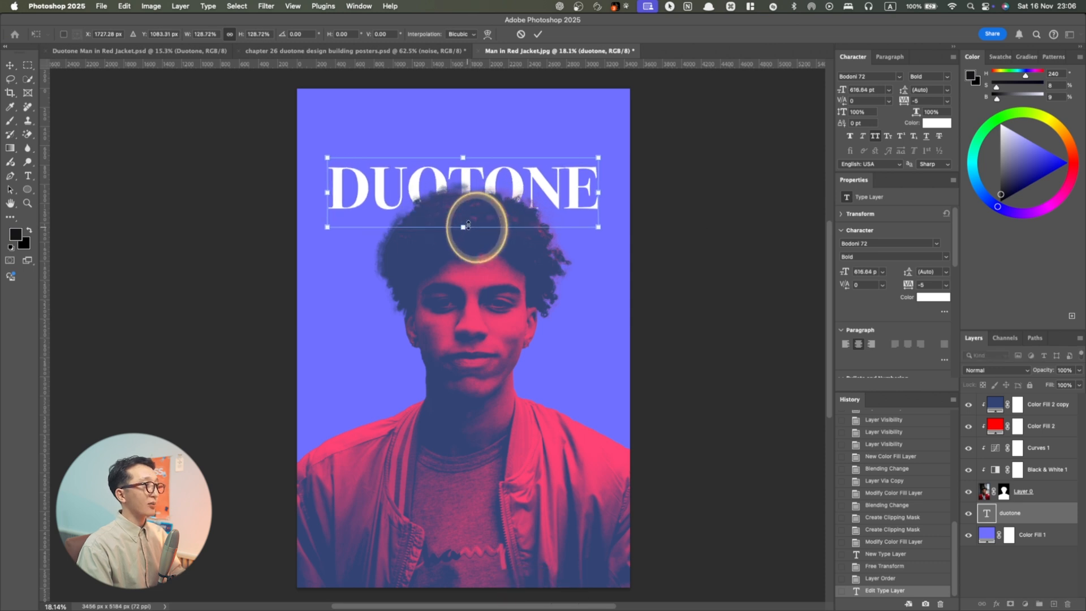
pyautogui.press('Return')
# Move the DUOTONE title slightly upward and set its font size to 616 pt
pyautogui.moveTo(531, 187); pyautogui.dragTo(537, 177)
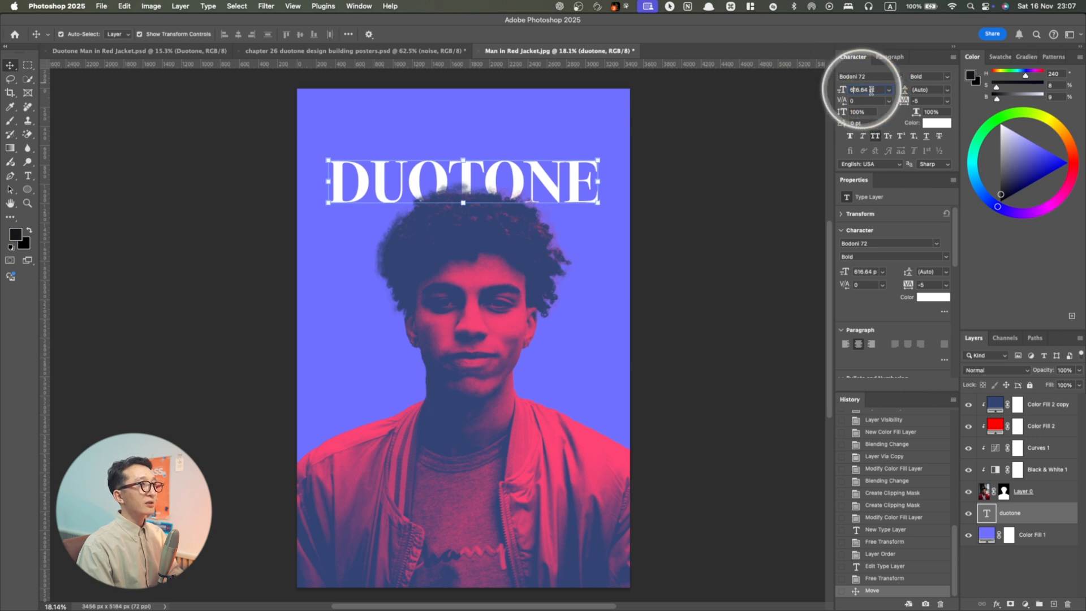
pyautogui.press('super+a')
pyautogui.write('6')
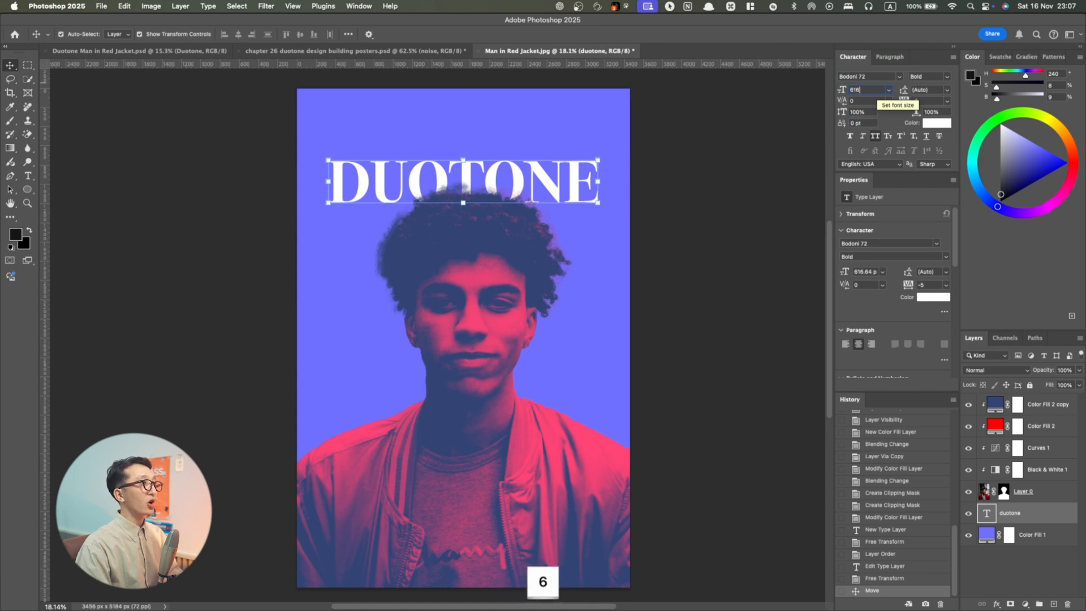
pyautogui.write('16')
pyautogui.press('Return')
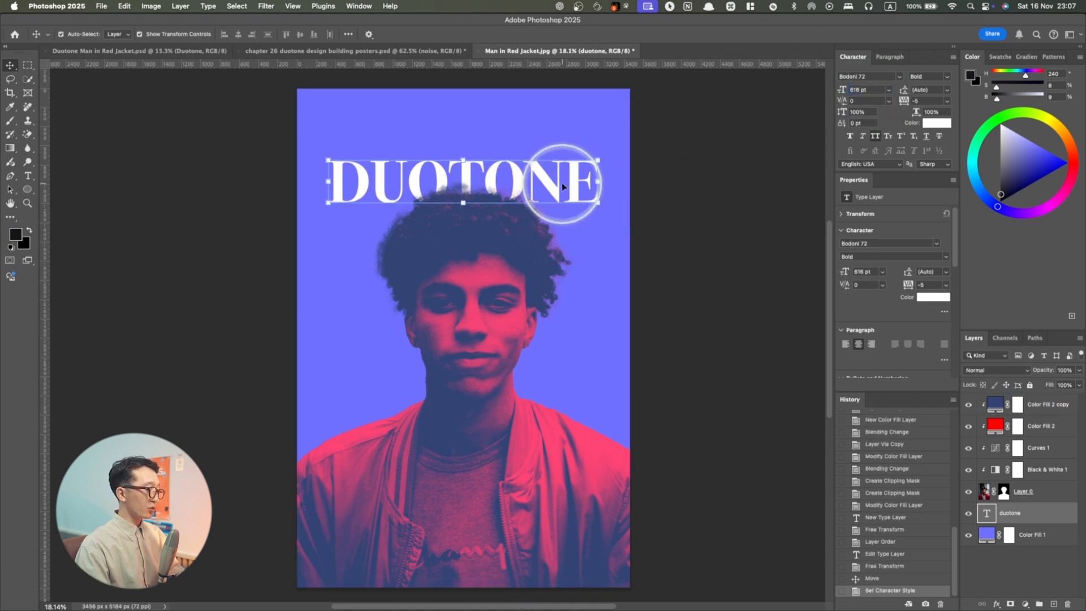
# Center the DUOTONE title horizontally on the canvas using a full-width rectangular selection around it, and deselect
pyautogui.press('m')
pyautogui.moveTo(267, 168); pyautogui.dragTo(708, 178)
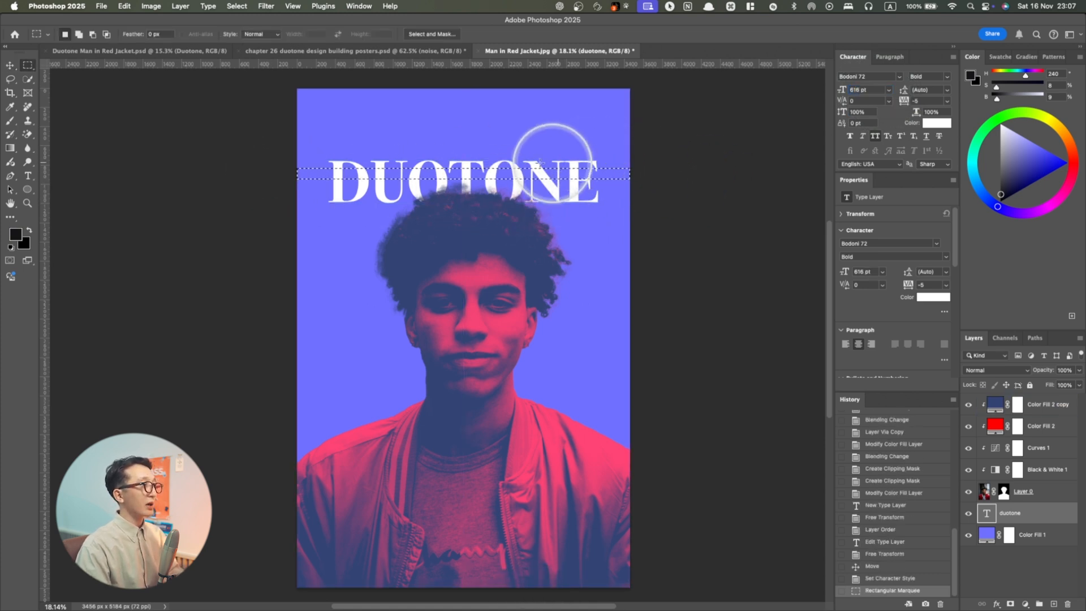
pyautogui.press('m')
pyautogui.moveTo(262, 153); pyautogui.dragTo(716, 203)
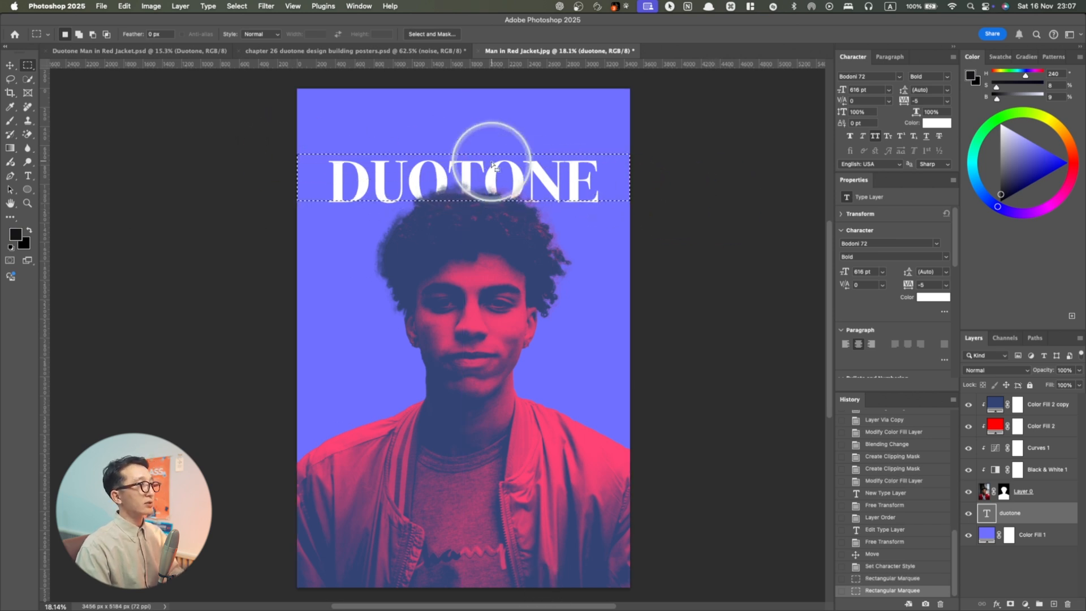
pyautogui.press('v')
pyautogui.click(238, 34)
pyautogui.press('super+d')
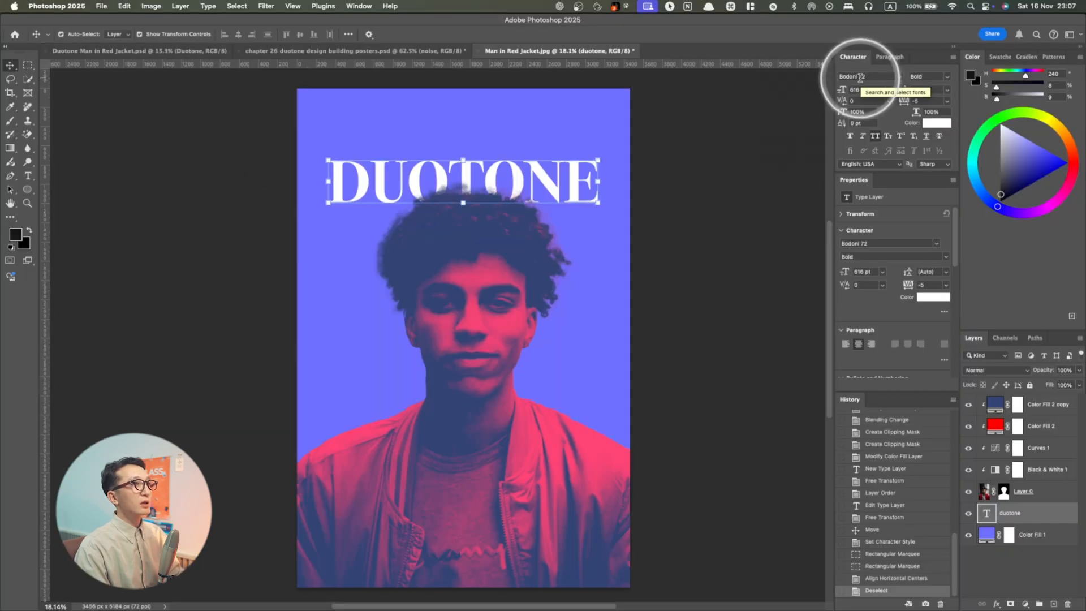
# Duplicate the DUOTONE title just above the original and scale the copy down to about 250 pt
pyautogui.click(860, 77)
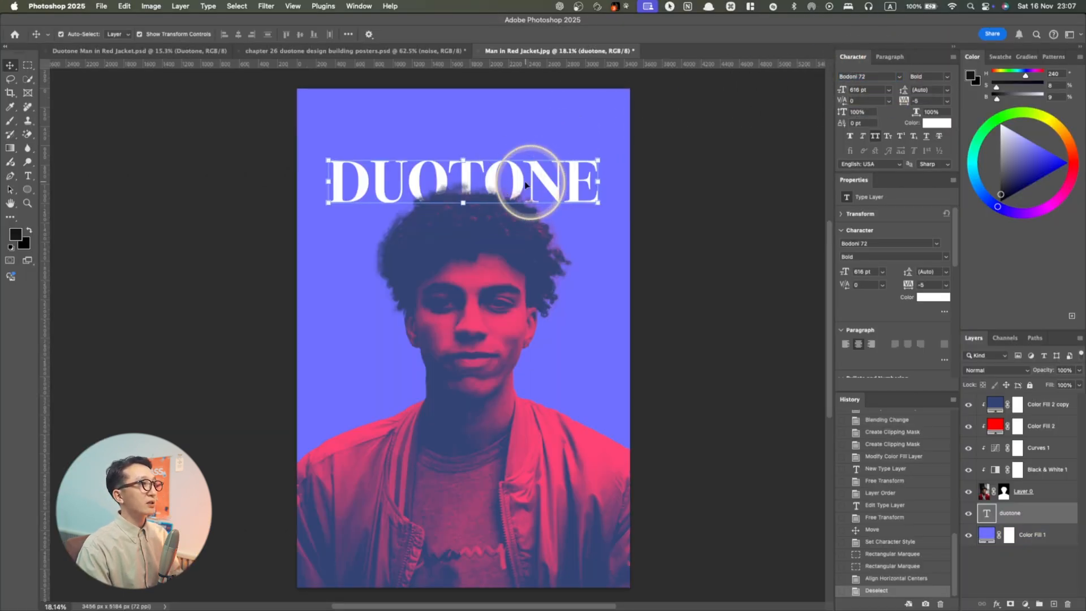
pyautogui.moveTo(519, 187); pyautogui.dragTo(478, 148)
pyautogui.press('super+t')
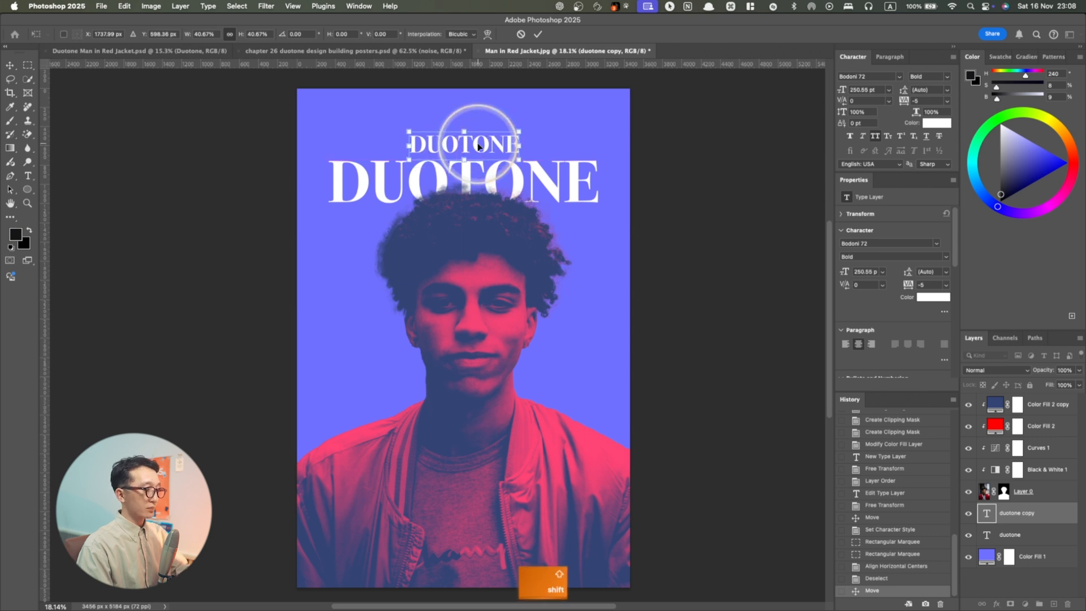
pyautogui.press('Return')
# Change the copied title's text to ULAANDAATAR and shrink it to about 130 pt, placed just above DUOTONE
pyautogui.press('Return')
pyautogui.write('ULAANDAATAR')
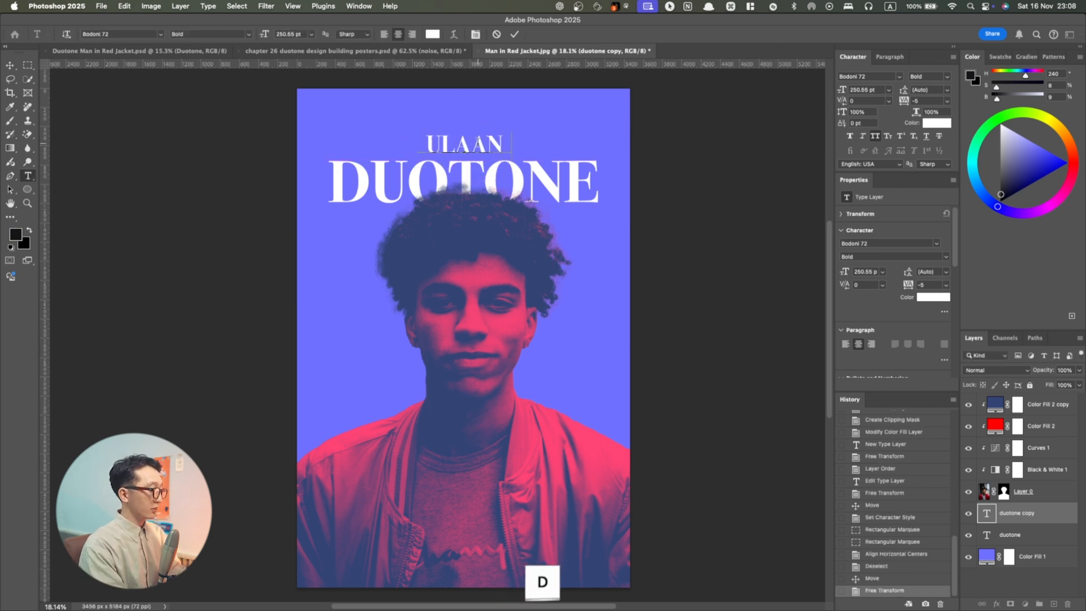
pyautogui.click(10, 65)
pyautogui.moveTo(463, 135); pyautogui.dragTo(465, 146)
pyautogui.press('Return')
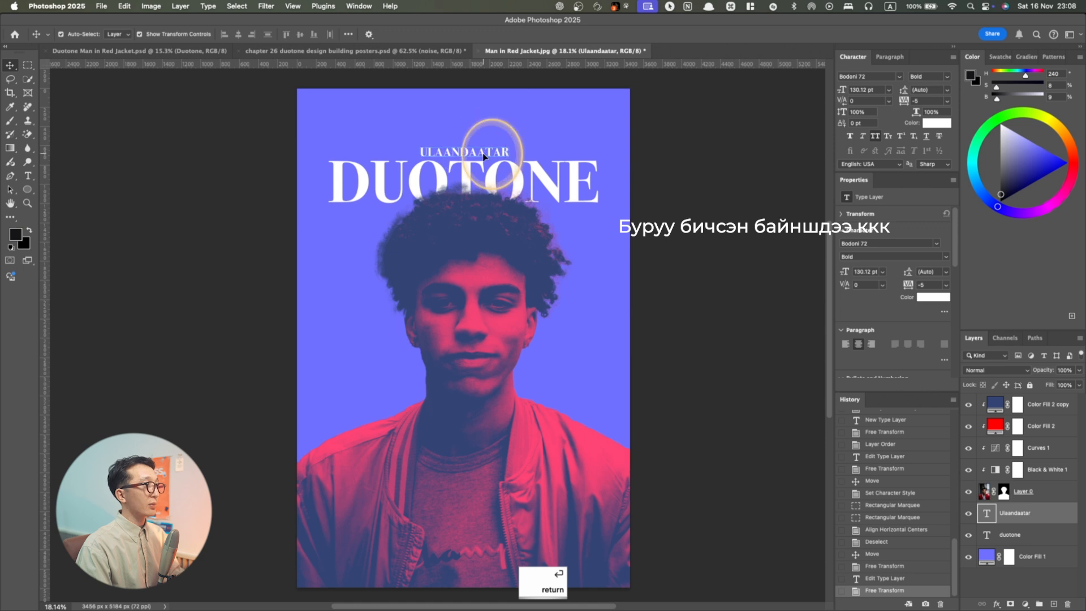
pyautogui.moveTo(485, 153); pyautogui.dragTo(485, 145)
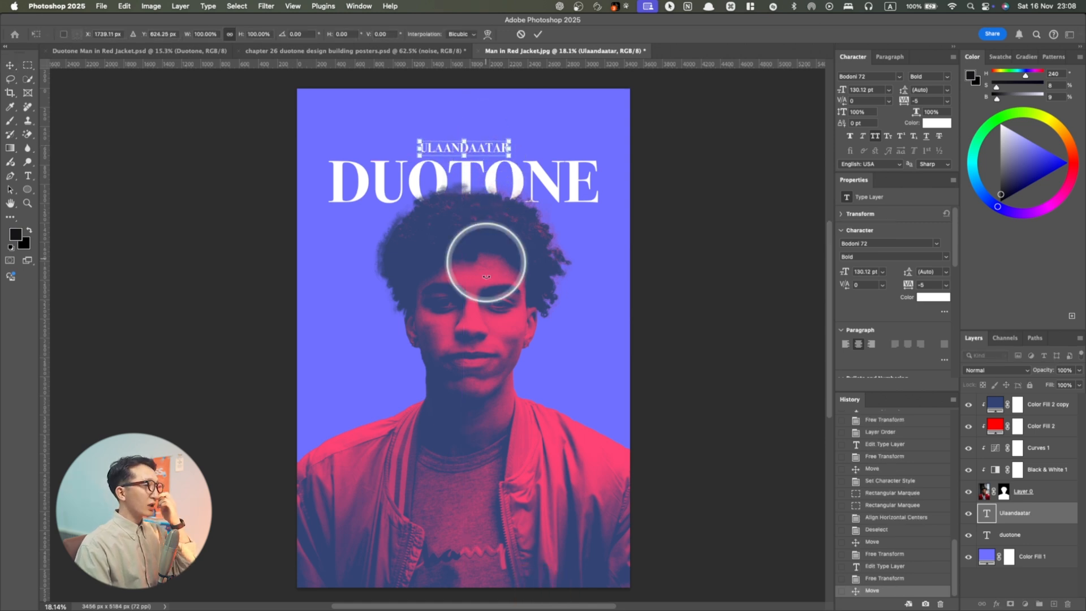
# Draw an empty paragraph text box about 420 by 256 px over the lower-left part of the man's jacket
pyautogui.scroll(-1, 478, 504)
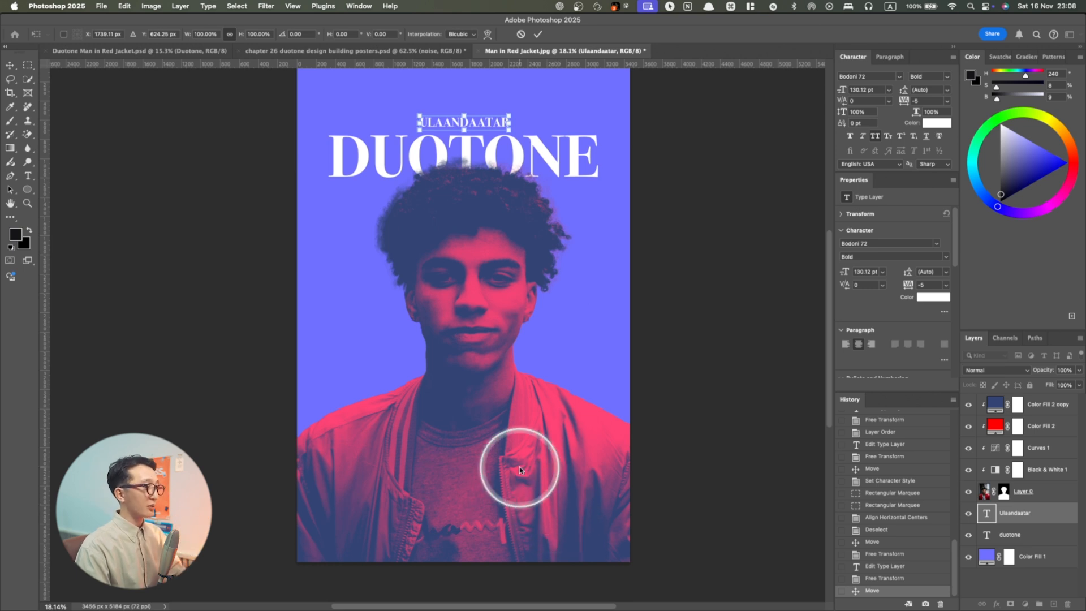
pyautogui.press('t')
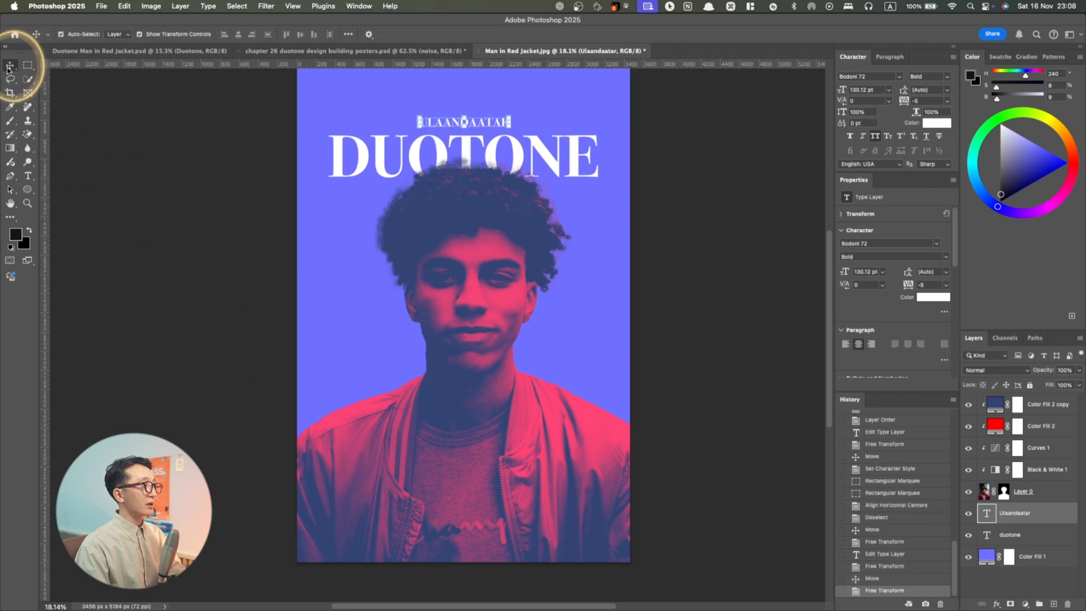
pyautogui.press('t')
pyautogui.click(344, 500)
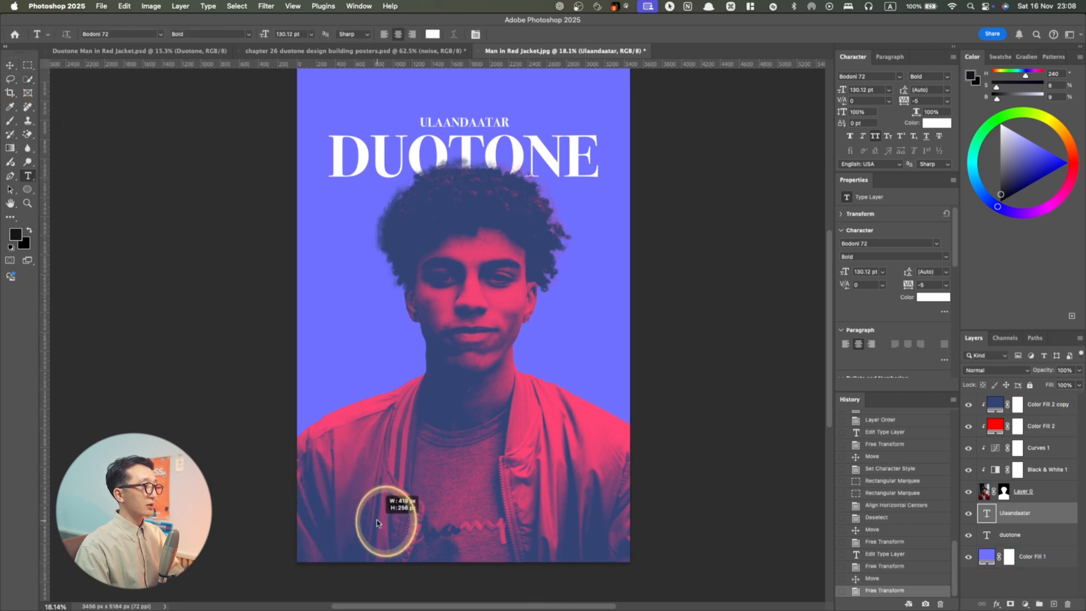
pyautogui.press('super+z')
pyautogui.press('Return')
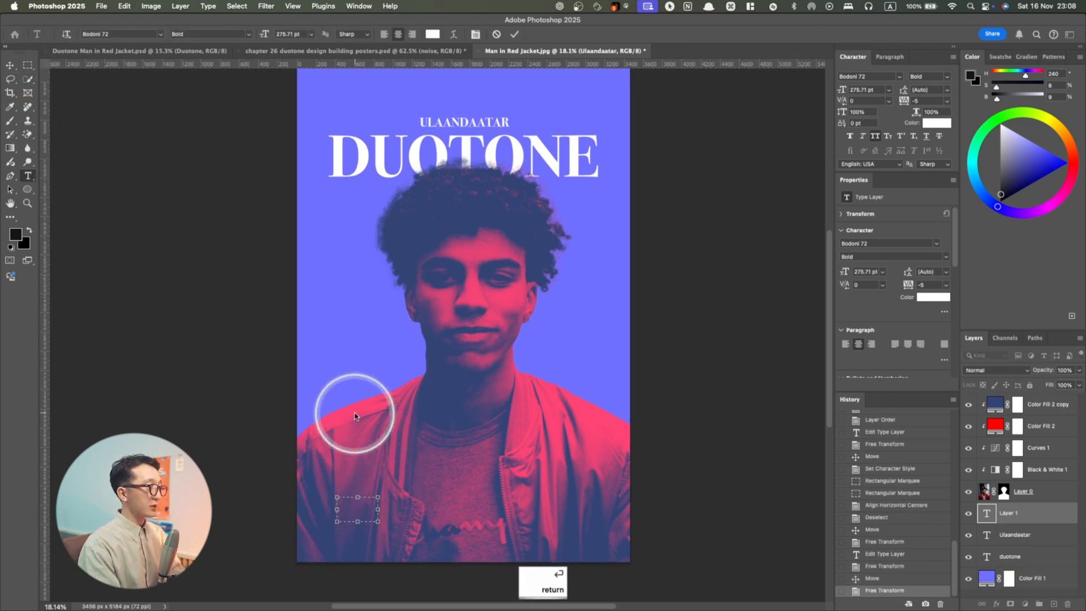
pyautogui.click(10, 65)
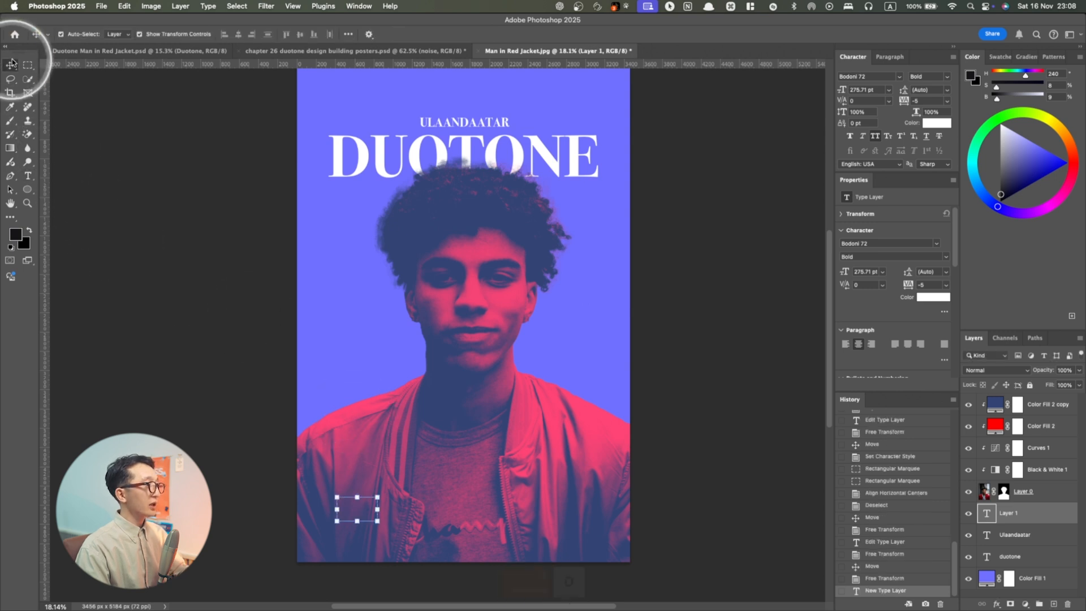
# Delete the empty text box over the jacket, and try a new placeholder text layer before discarding it too
pyautogui.press('BackSpace')
pyautogui.press('t')
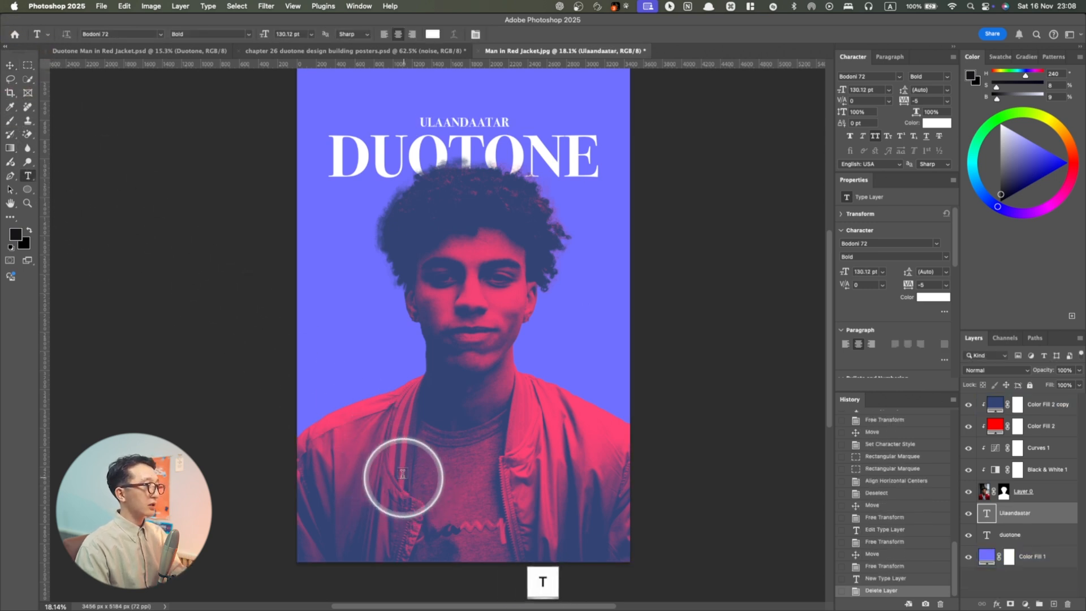
pyautogui.click(388, 440)
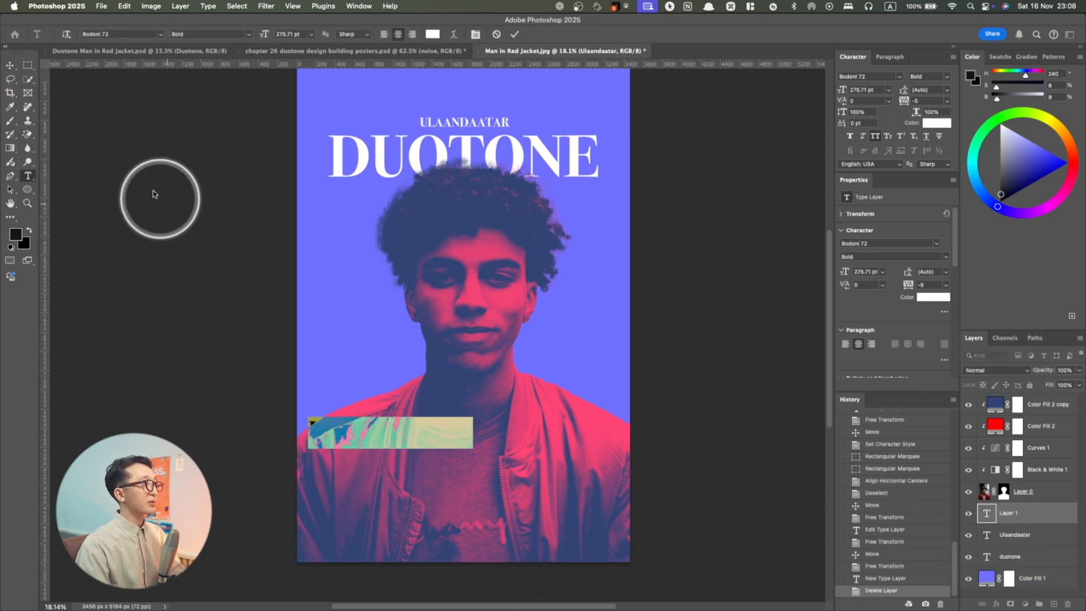
pyautogui.click(10, 65)
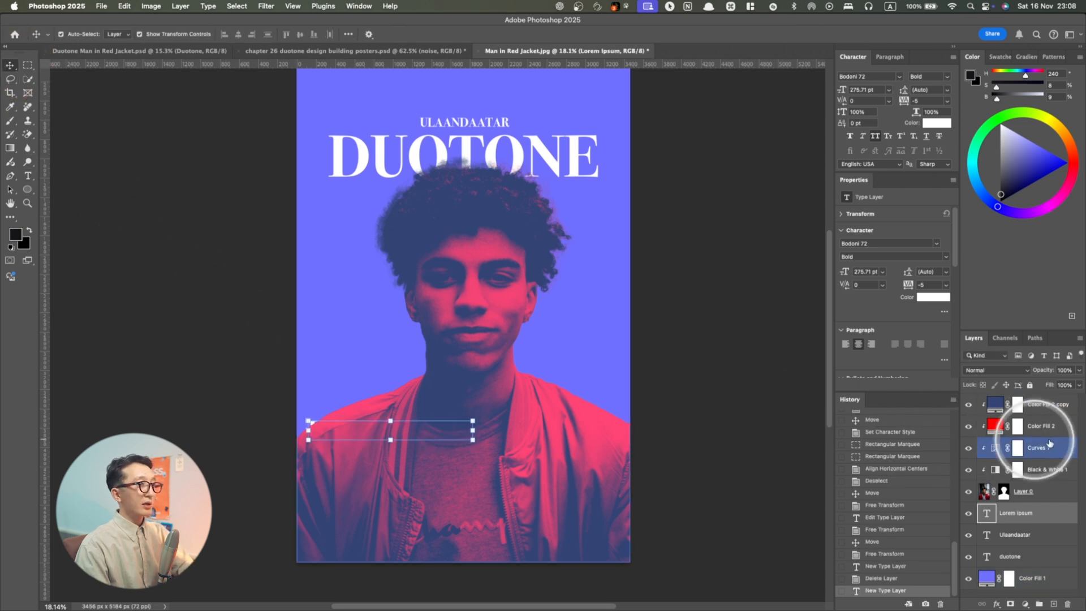
pyautogui.press('BackSpace')
# Draw a paragraph text box about 2800 by 660 px across the lower jacket, above the topmost color fill layer and as wide as the title
pyautogui.click(1040, 407)
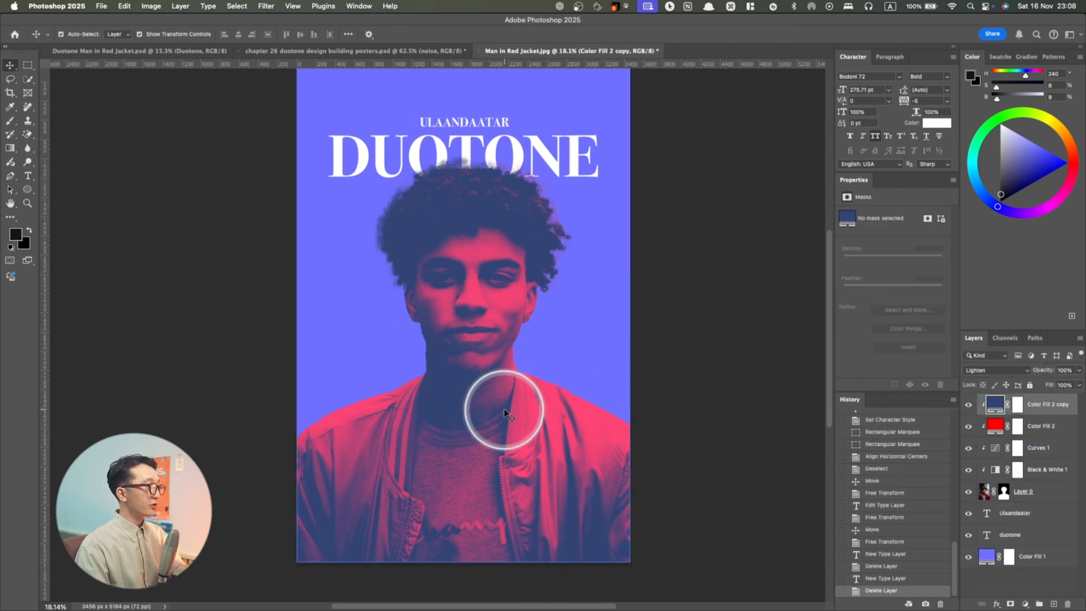
pyautogui.press('t')
pyautogui.moveTo(328, 485); pyautogui.dragTo(409, 507)
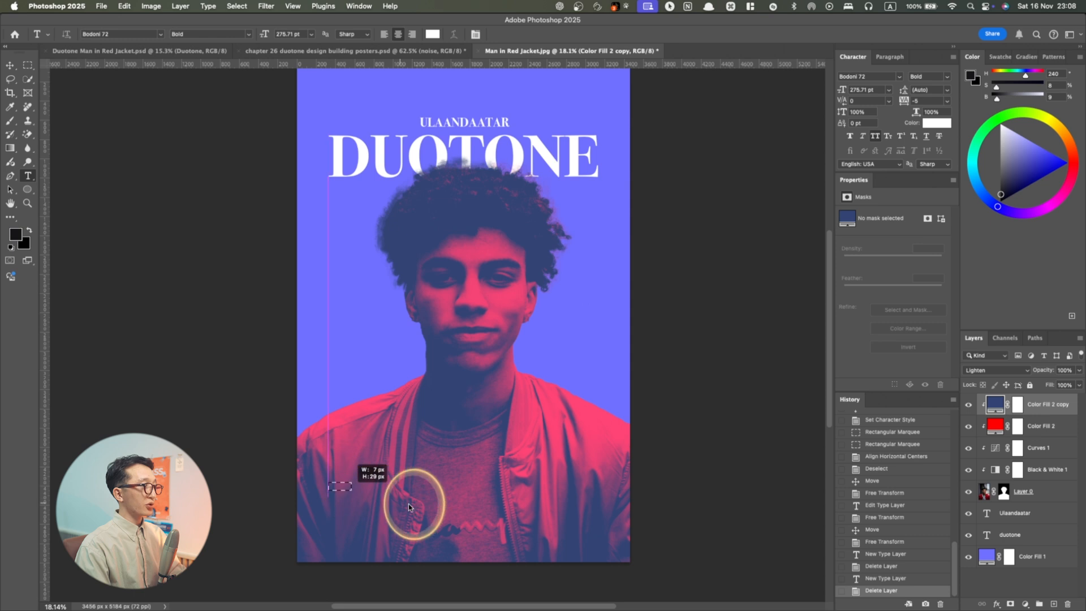
pyautogui.moveTo(560, 547); pyautogui.dragTo(583, 547)
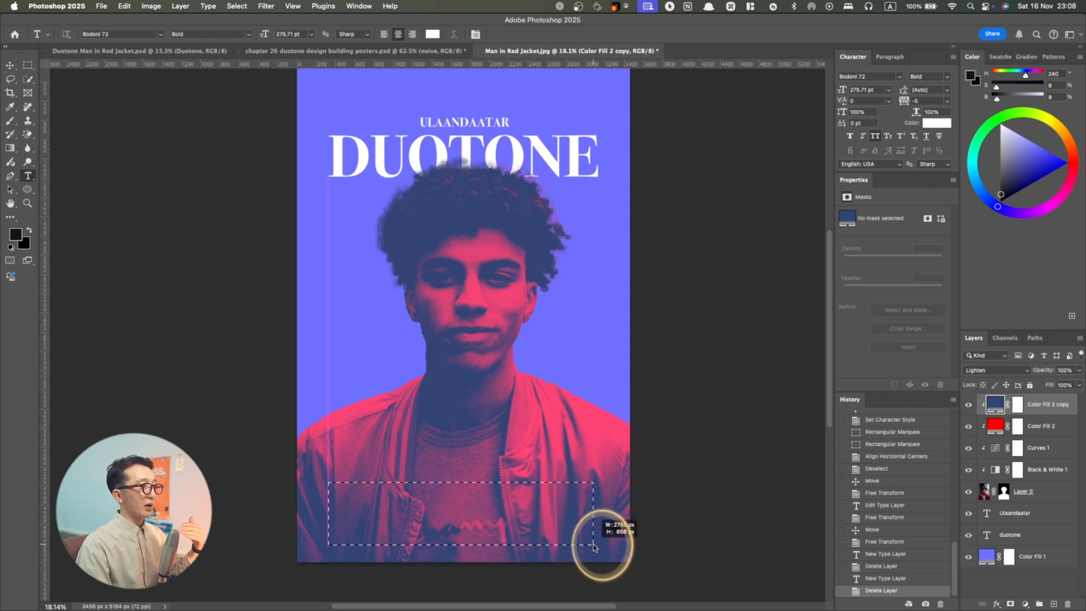
pyautogui.moveTo(595, 546); pyautogui.dragTo(598, 546)
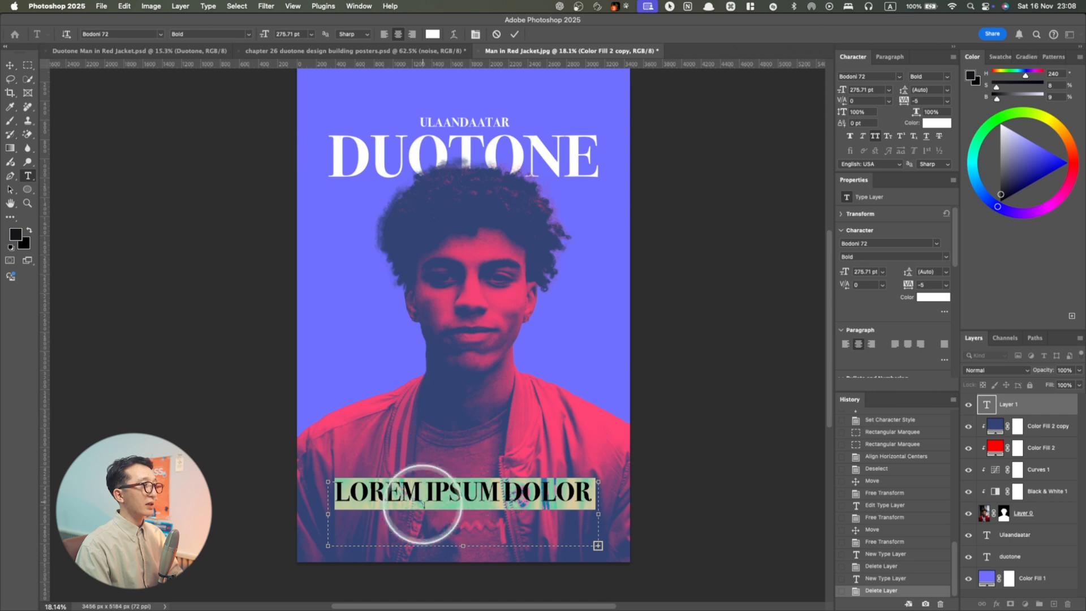
# Set the new text box's font to Okta Neue Thin and fill it with Lorem Ipsum placeholder text
pyautogui.click(899, 76)
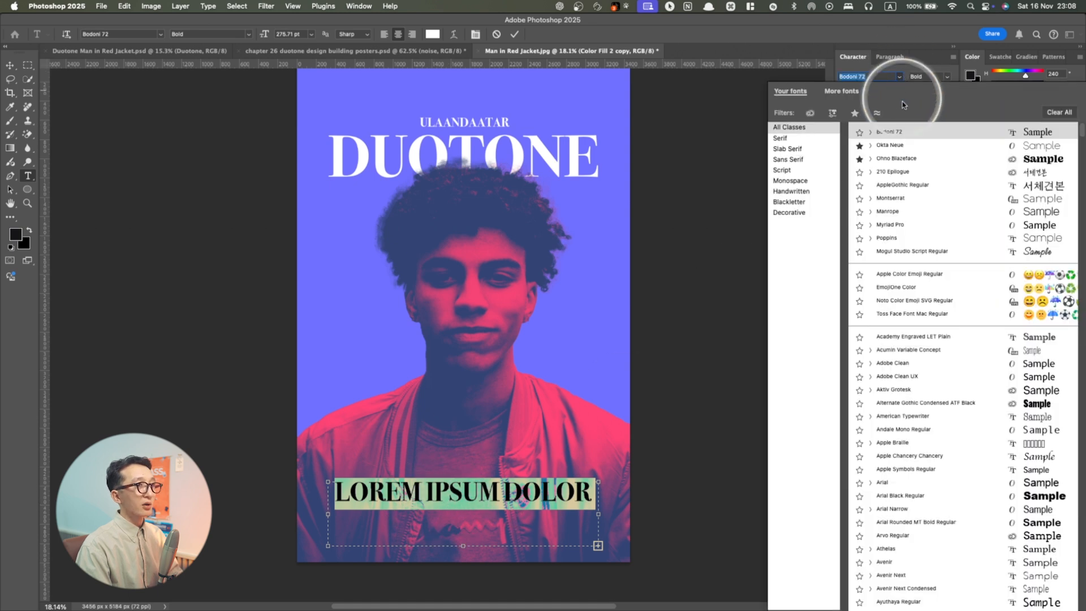
pyautogui.click(891, 145)
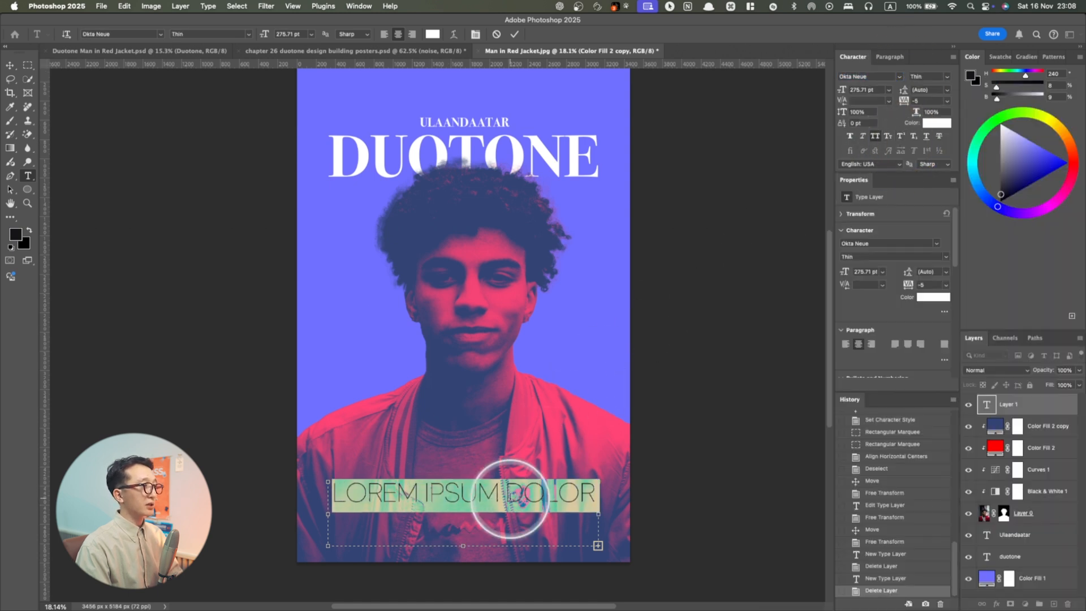
pyautogui.press('super+a')
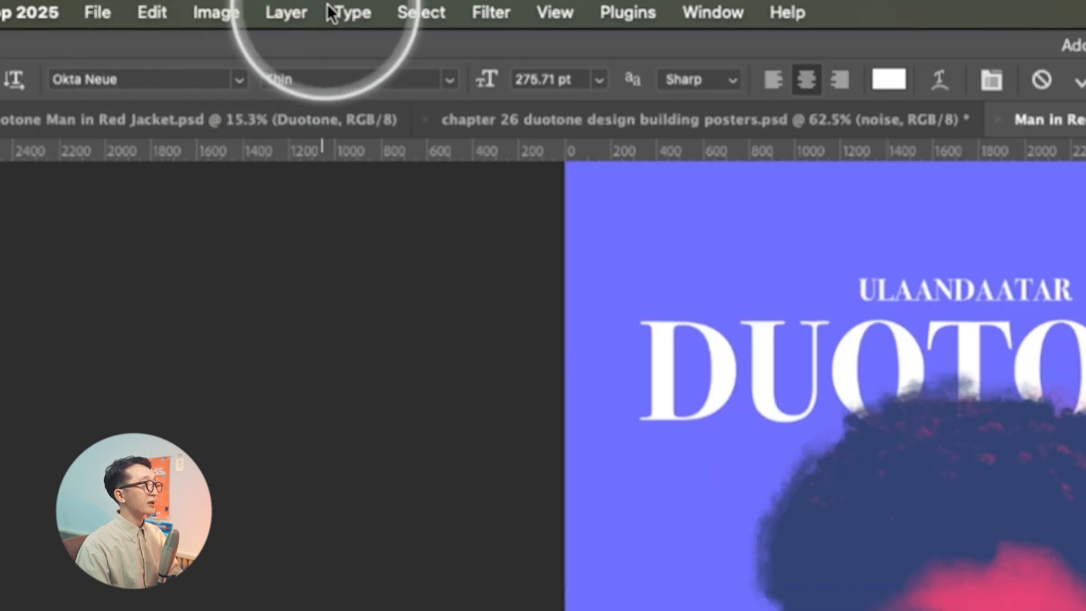
pyautogui.click(353, 12)
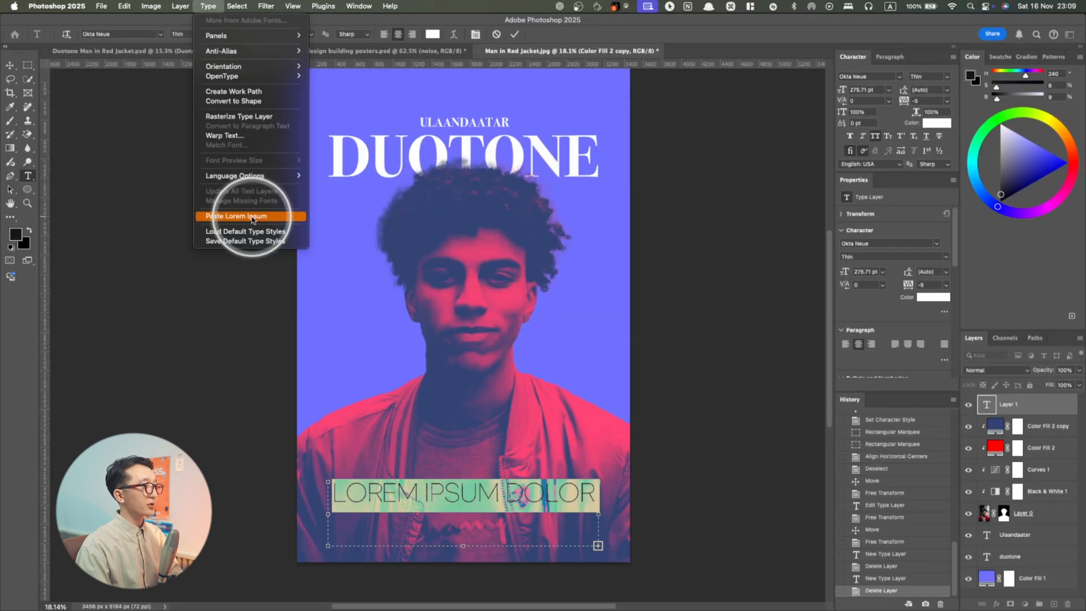
pyautogui.click(252, 220)
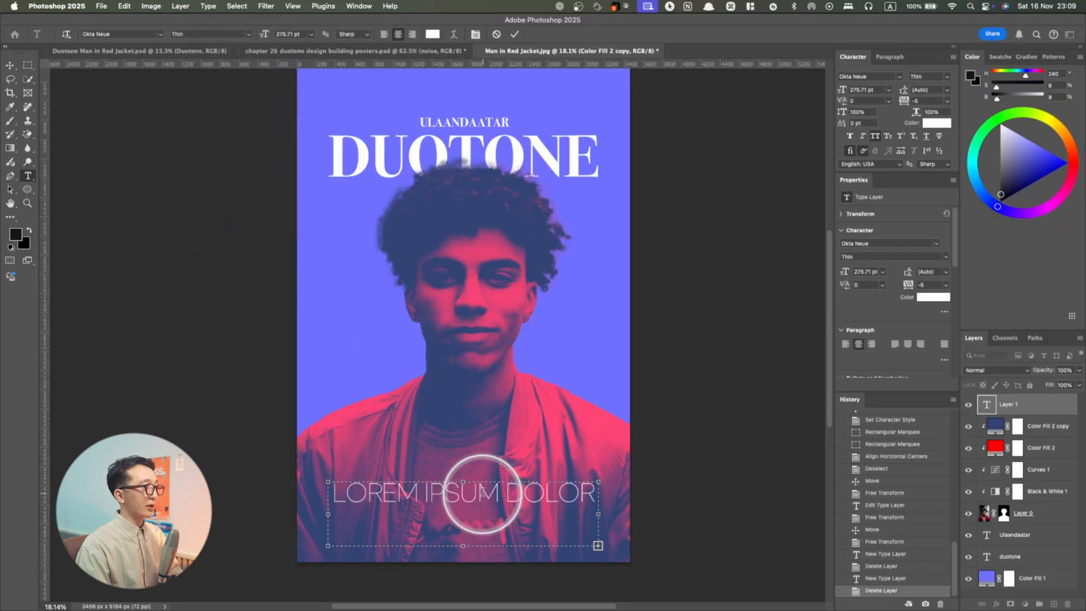
# Format the whole placeholder paragraph at 72 pt with 78 pt leading, justified with the last line centered
pyautogui.press('super+a')
pyautogui.moveTo(843, 91); pyautogui.dragTo(740, 96)
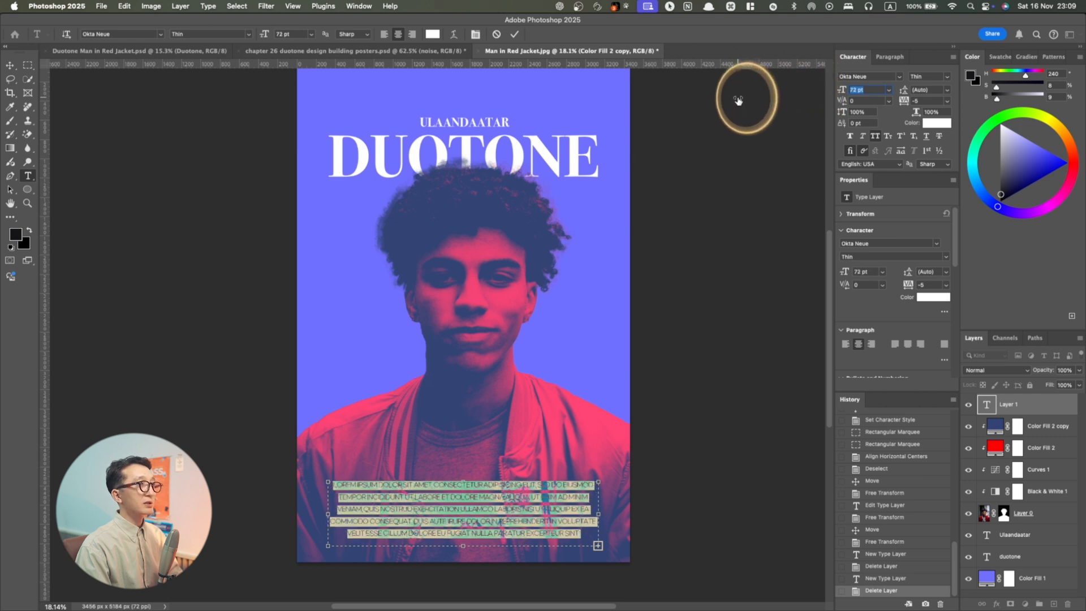
pyautogui.moveTo(902, 94); pyautogui.dragTo(899, 95)
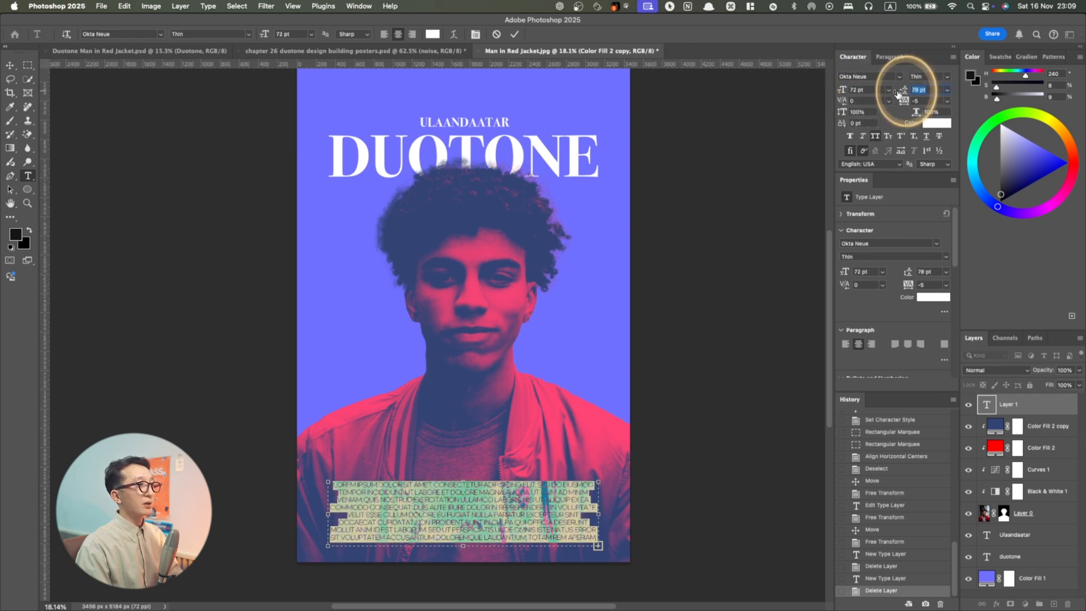
pyautogui.click(908, 343)
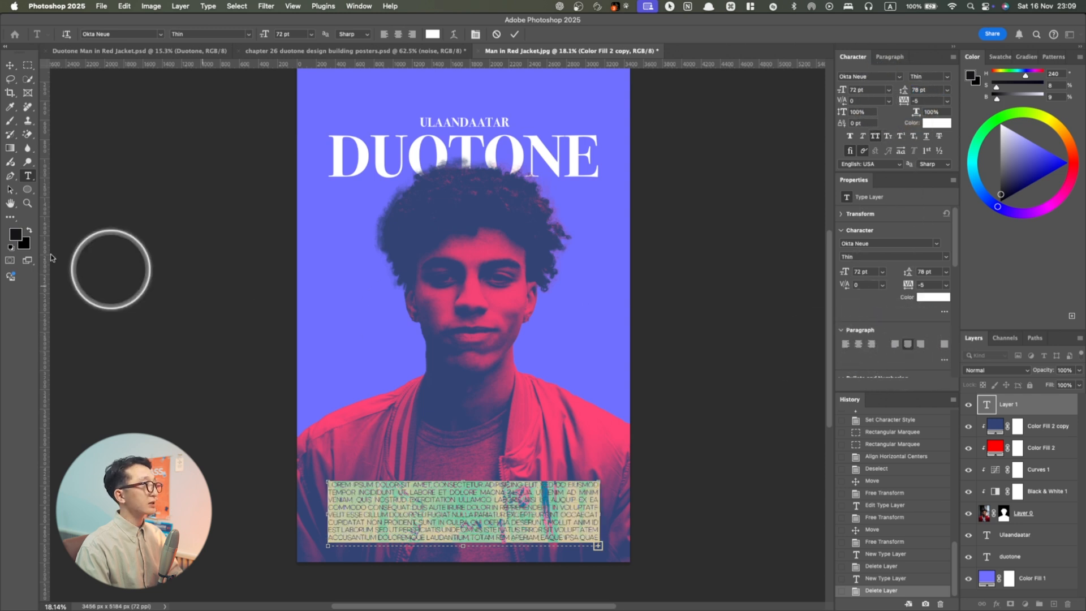
pyautogui.click(9, 66)
# Cut the placeholder paragraph after "aliquip ex ea", leaving three lines, and shorten its text box to fit
pyautogui.moveTo(486, 497); pyautogui.dragTo(497, 513)
pyautogui.doubleClick(497, 532)
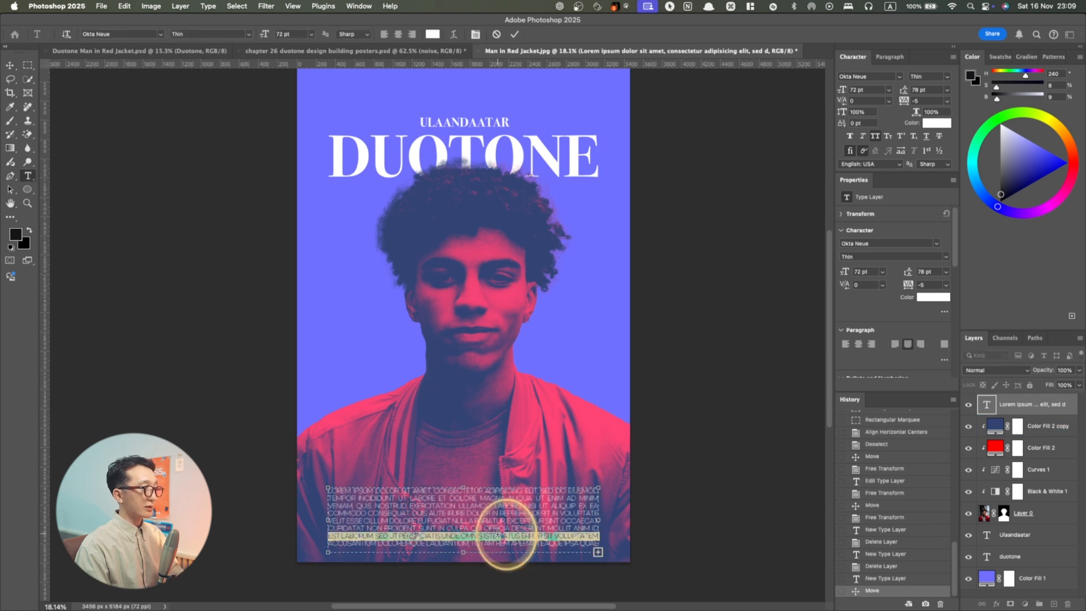
pyautogui.doubleClick(340, 513)
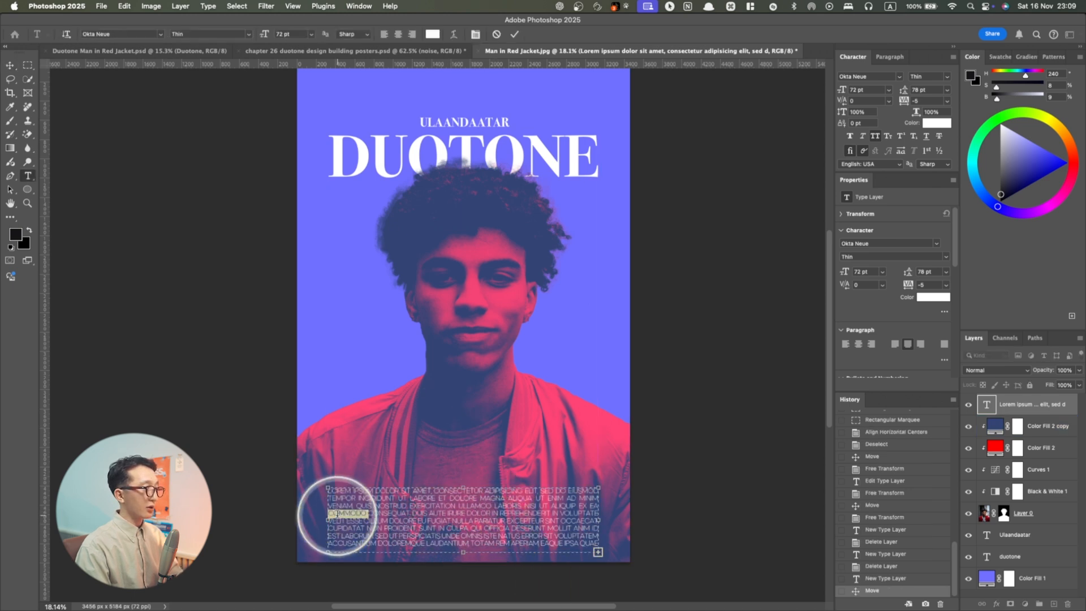
pyautogui.press('shift+super+Down')
pyautogui.press('BackSpace')
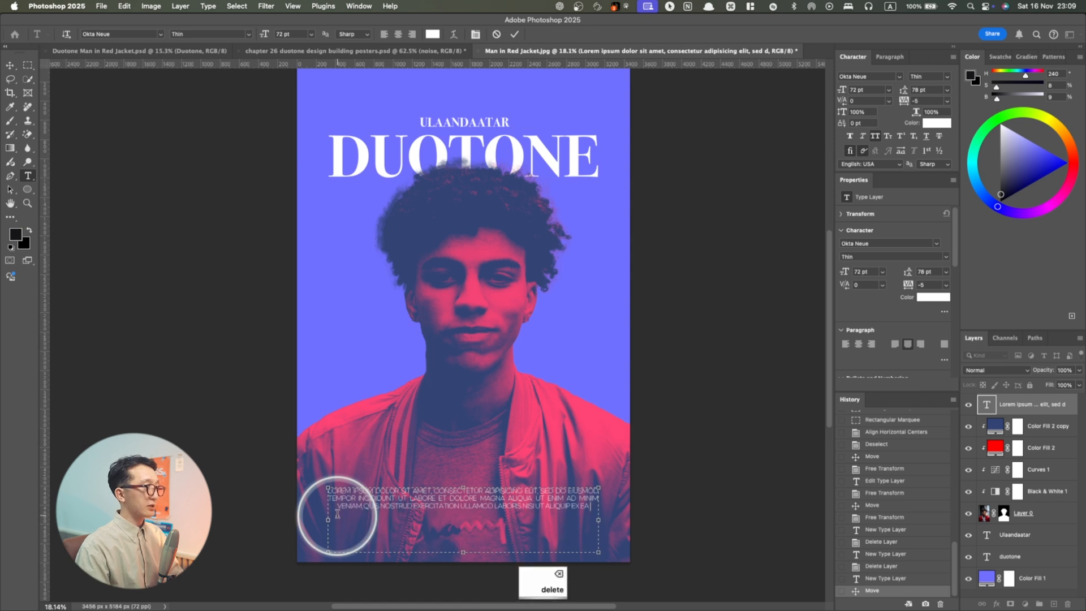
pyautogui.moveTo(463, 552); pyautogui.dragTo(464, 516)
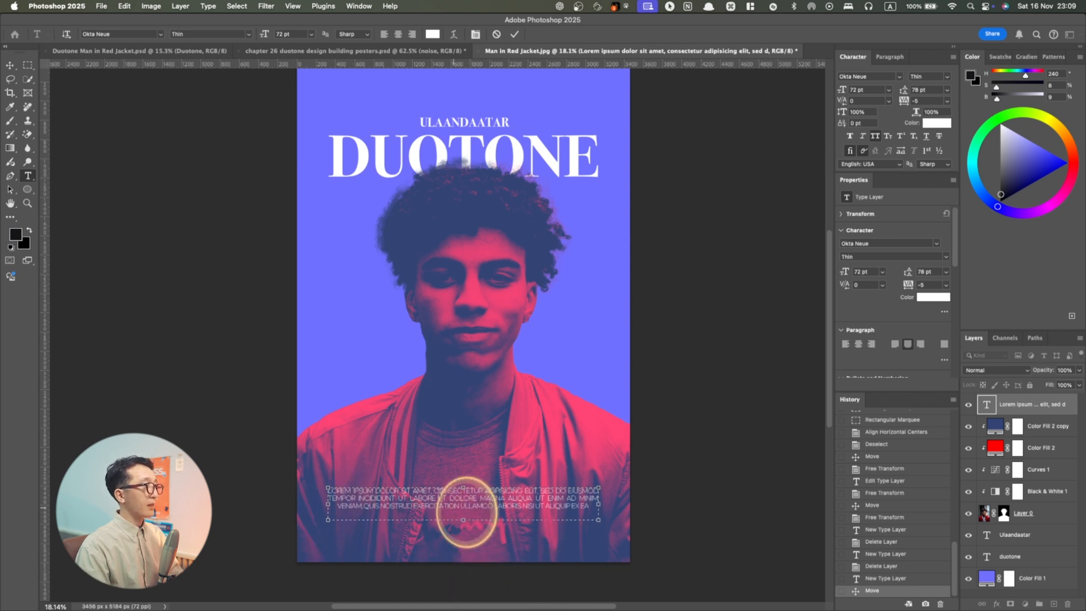
# Move the three-line paragraph down near the poster's bottom edge, set its font weight to Normal, and deselect it
pyautogui.click(10, 65)
pyautogui.moveTo(490, 504); pyautogui.dragTo(491, 532)
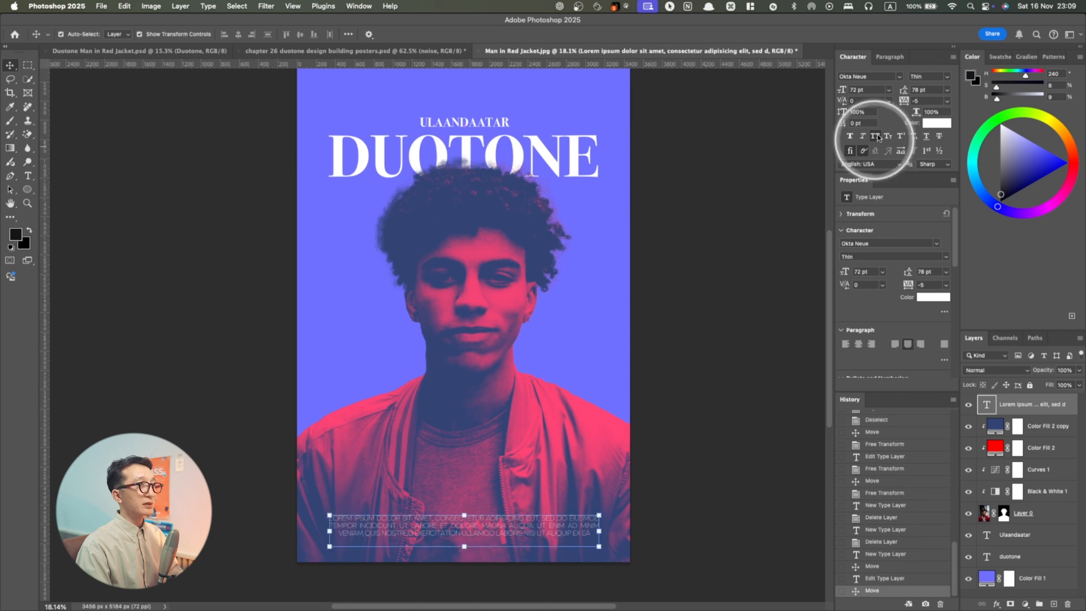
pyautogui.click(928, 76)
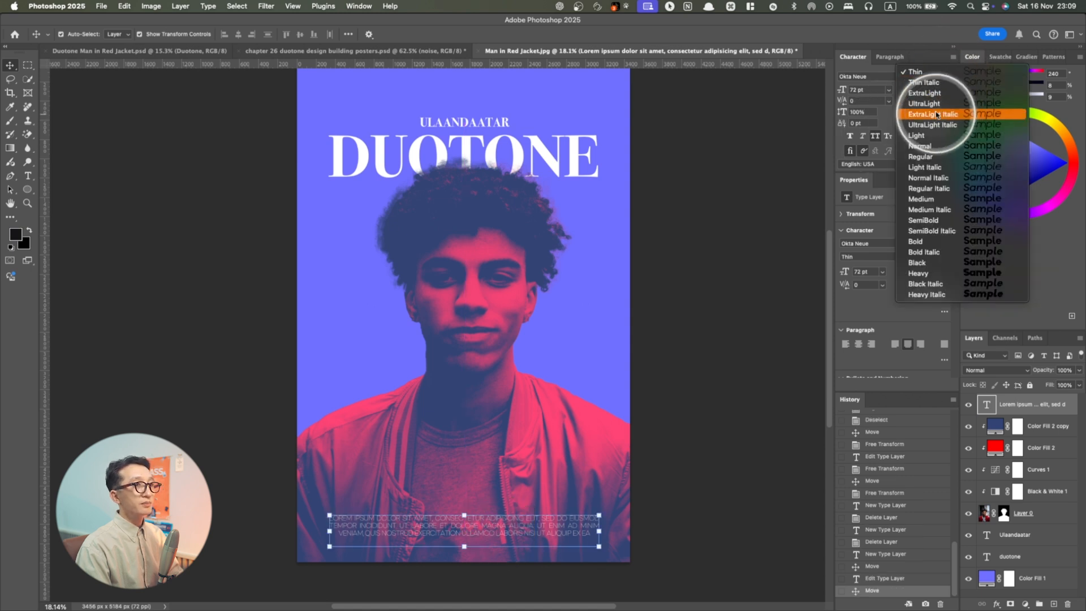
pyautogui.click(922, 146)
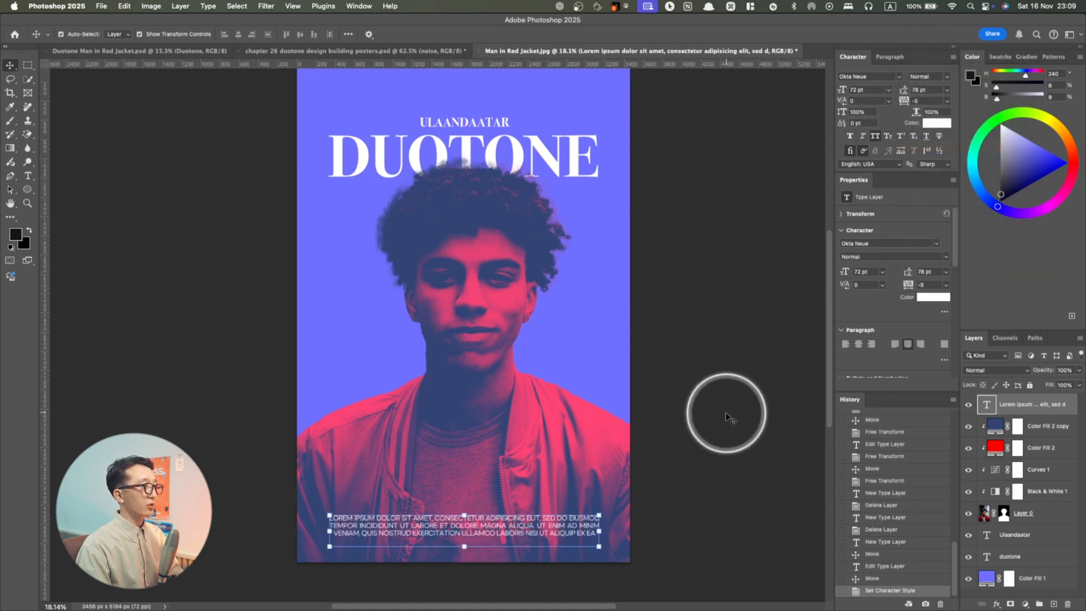
pyautogui.click(728, 417)
pyautogui.scroll(-3, 497, 424)
pyautogui.scroll(3, 497, 431)
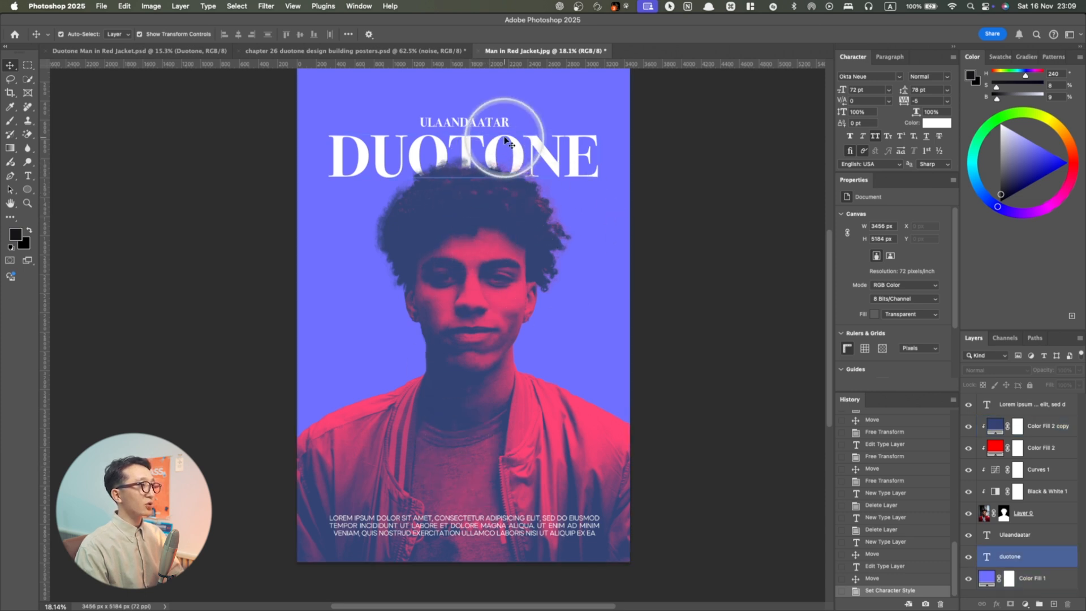
pyautogui.click(432, 518)
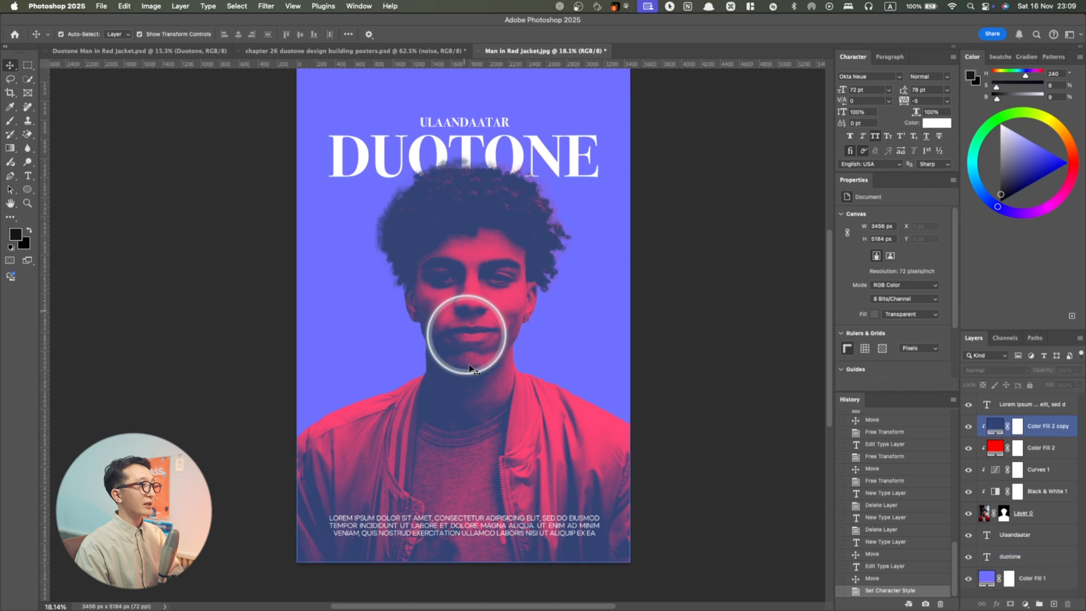